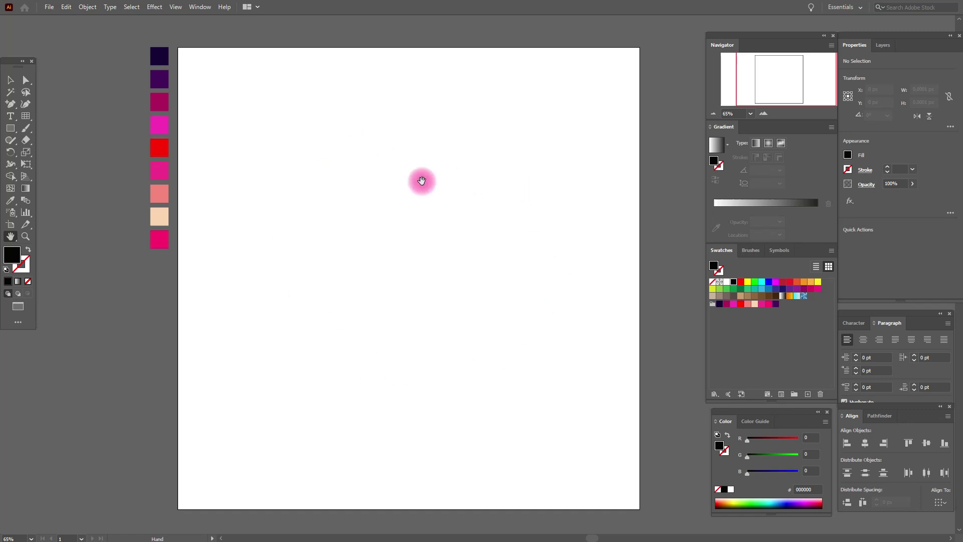
- Draw a 1000×1000 px rectangle over the artboard and fill it with the dark purple swatch
click(11, 128)
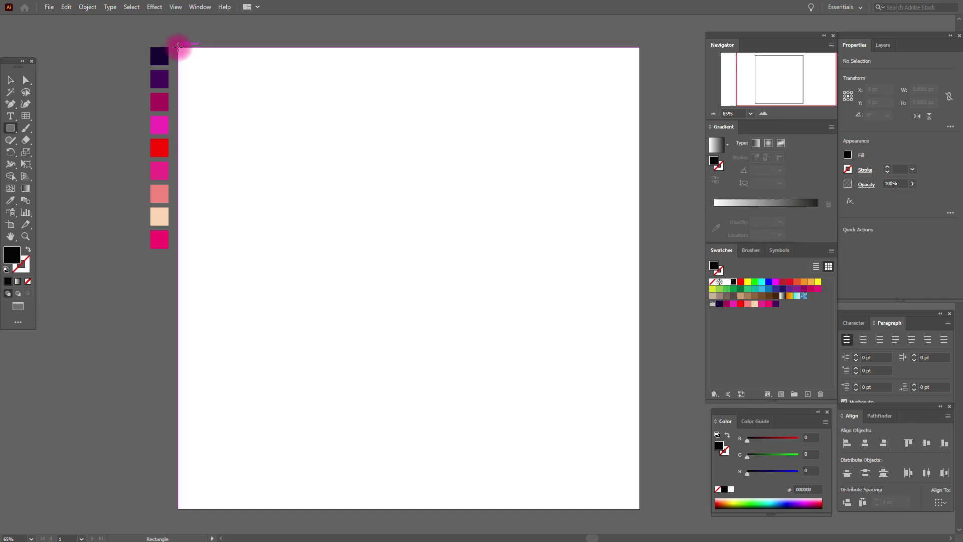
drag(178, 47, 639, 480)
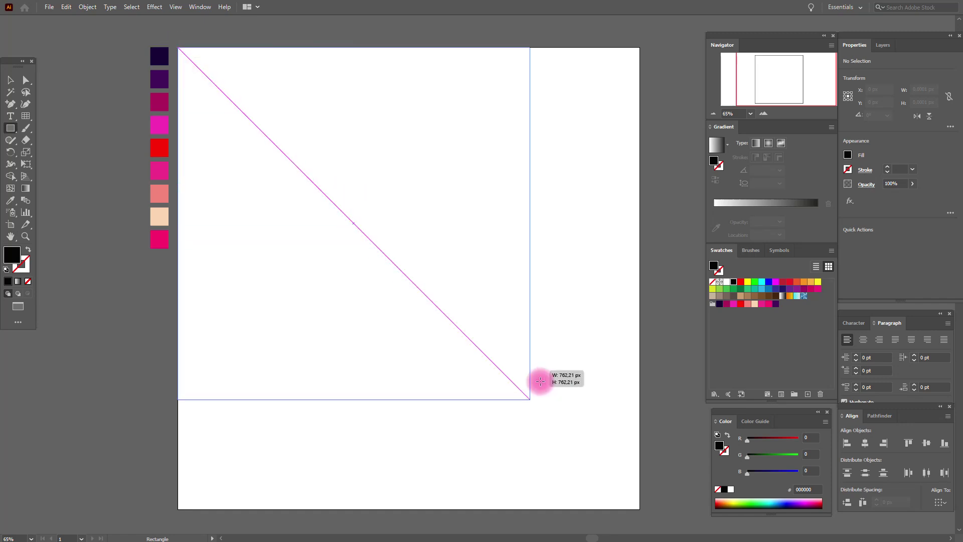
drag(639, 479, 638, 480)
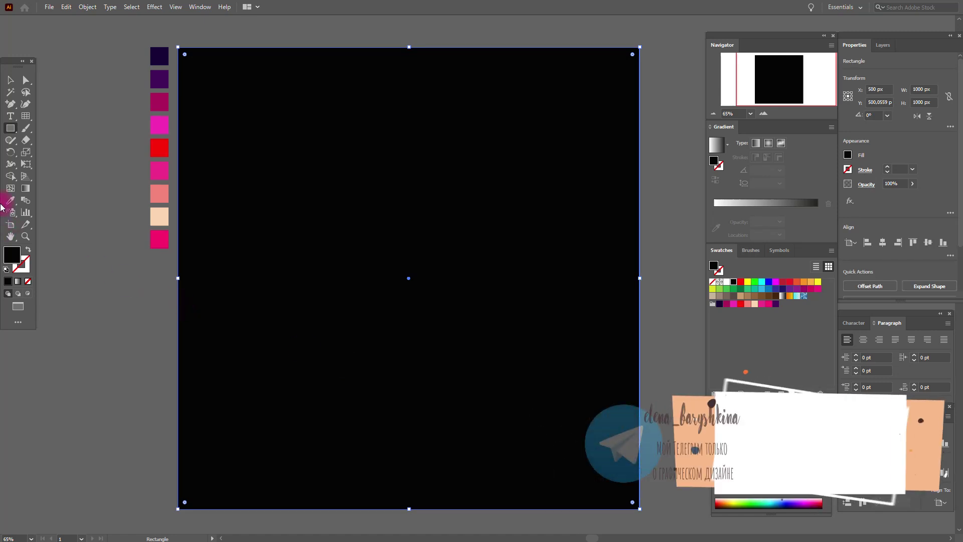
click(10, 200)
click(157, 65)
- Duplicate the purple rectangle and resize the two copies to cover the bottom and top halves
click(13, 81)
click(79, 90)
click(398, 199)
key(a)
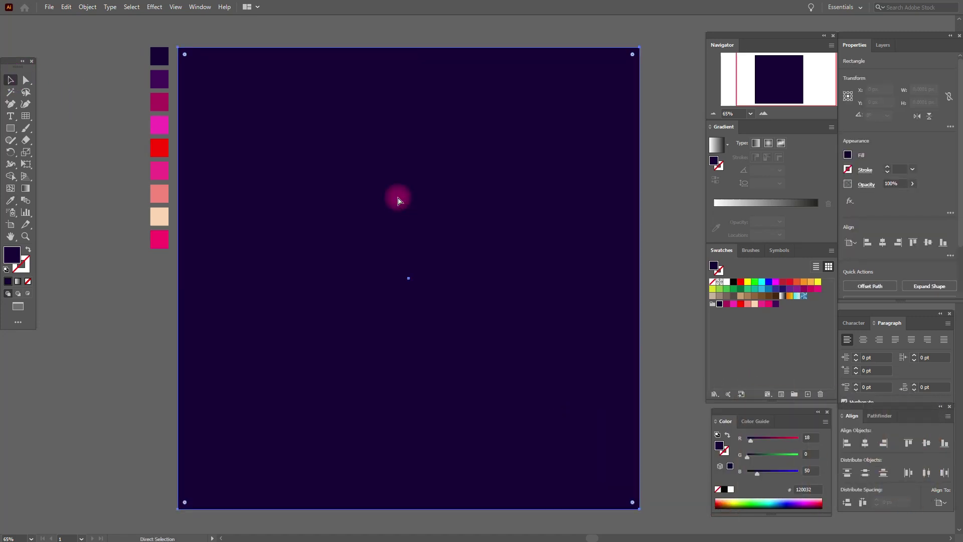
key(v)
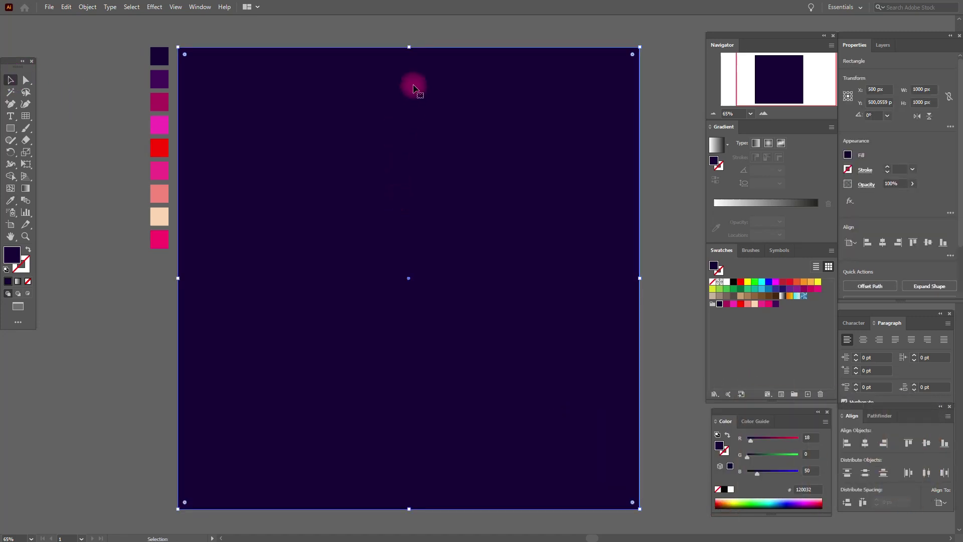
drag(412, 47, 412, 279)
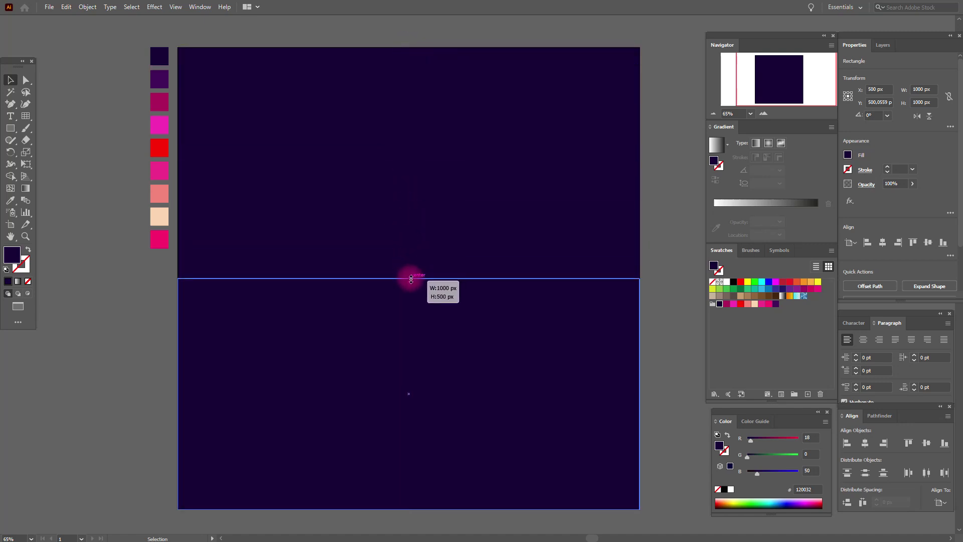
drag(411, 279, 411, 279)
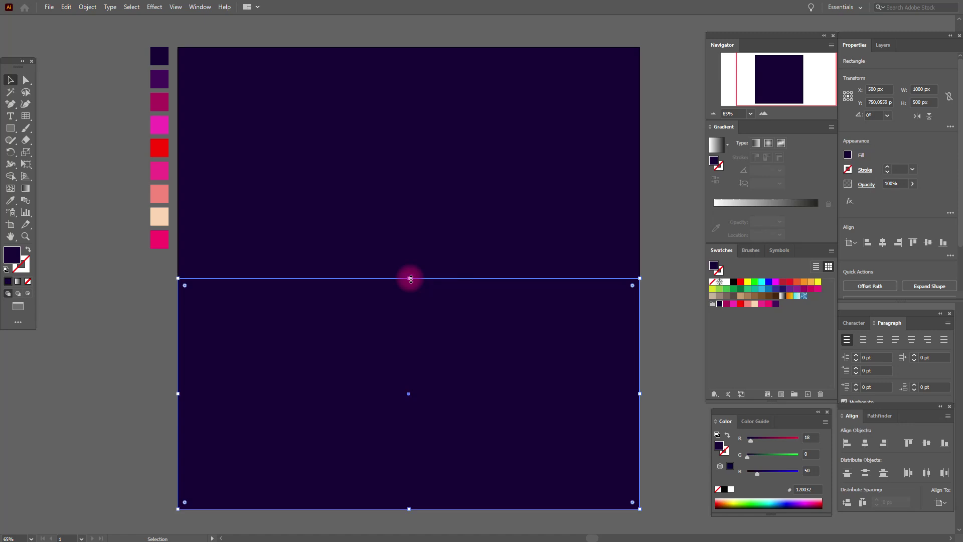
click(411, 234)
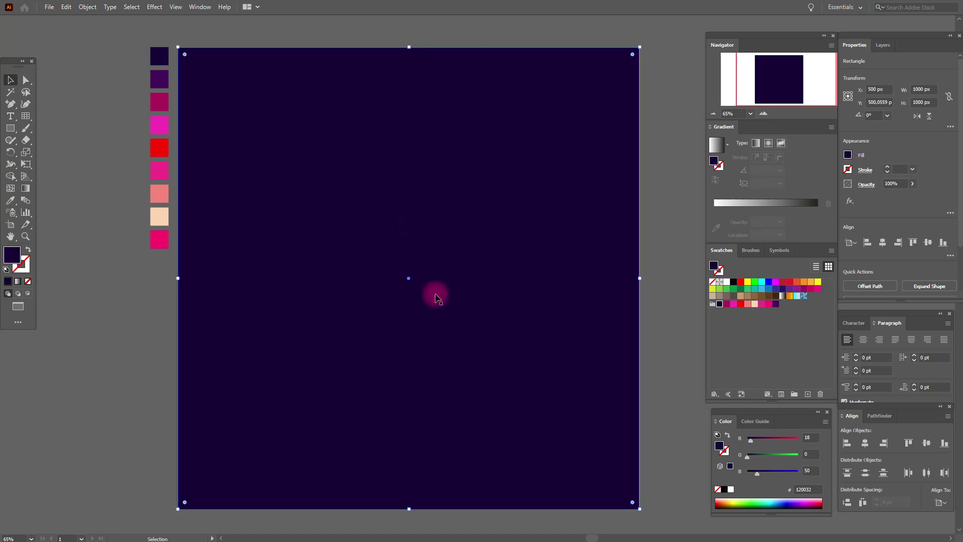
drag(411, 510, 412, 289)
- Extend the sky rectangle just past the middle and give it a 90° linear gradient
click(679, 275)
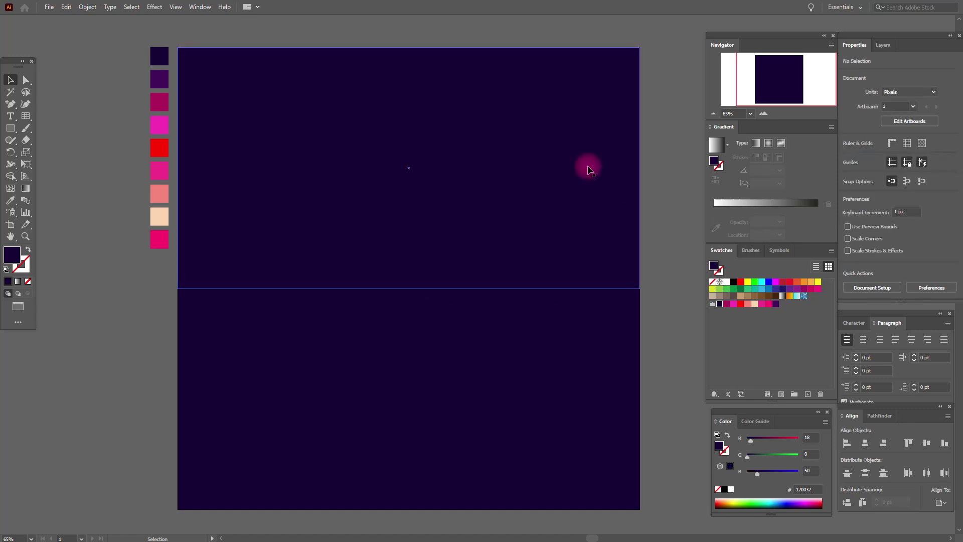
click(588, 169)
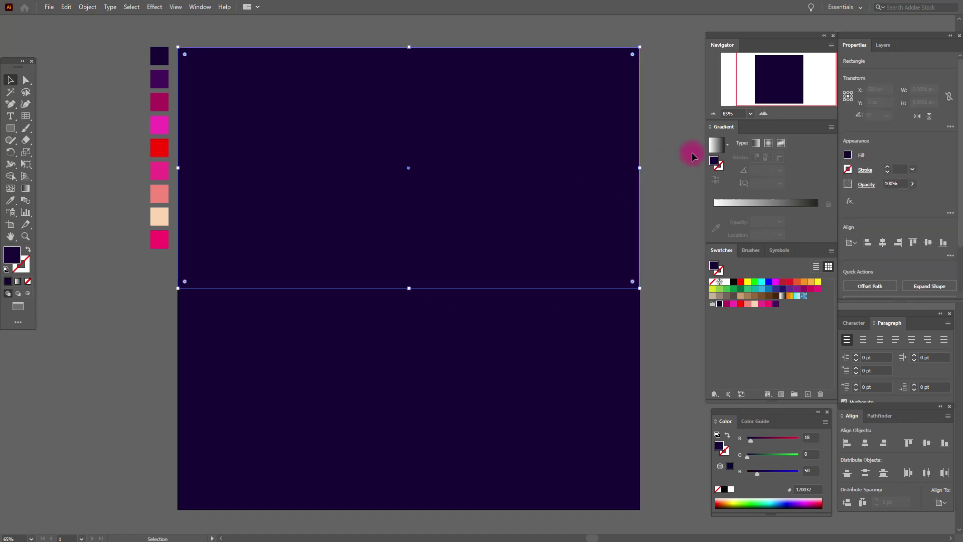
click(720, 147)
click(758, 183)
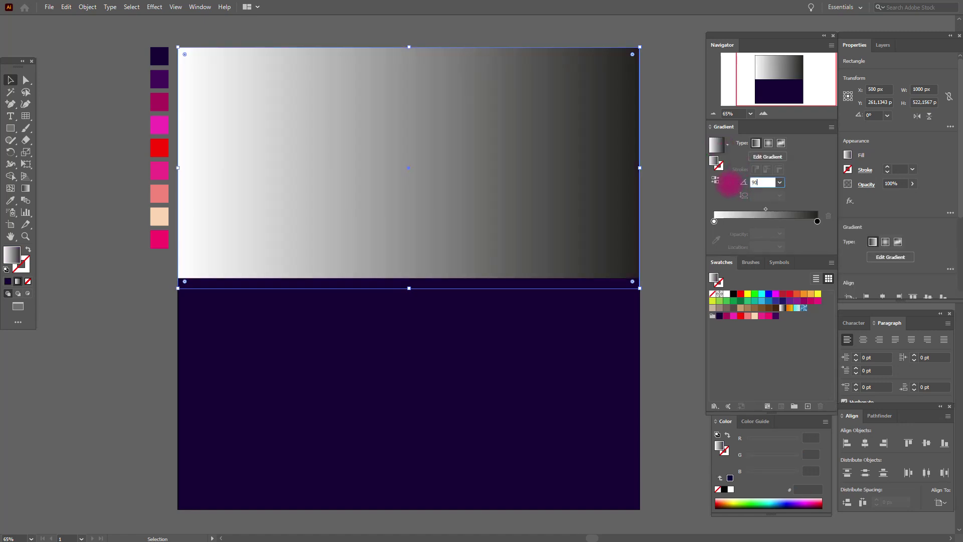
key(Return)
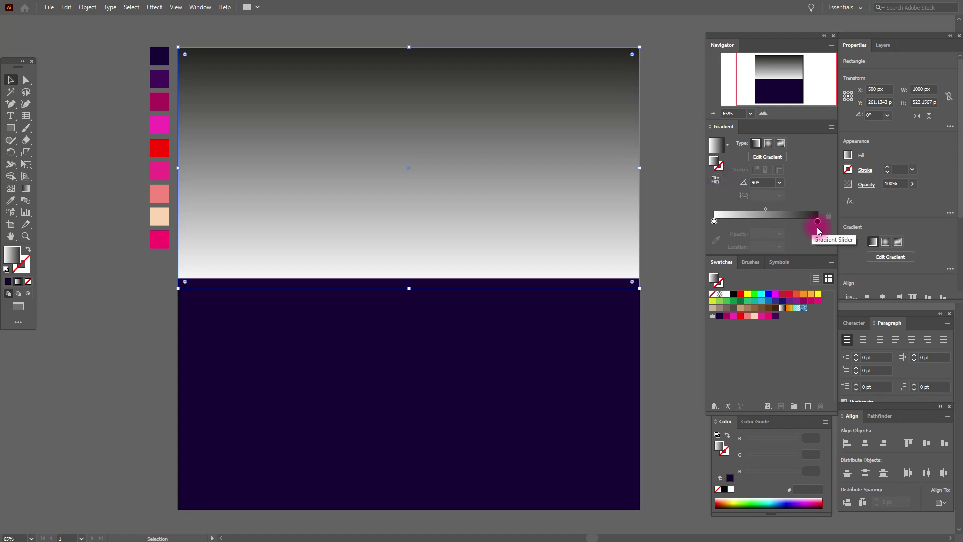
- Set gradient stops to dark purple, magenta and bright pink, shifting magenta and midpoint toward the horizon
drag(720, 319, 819, 225)
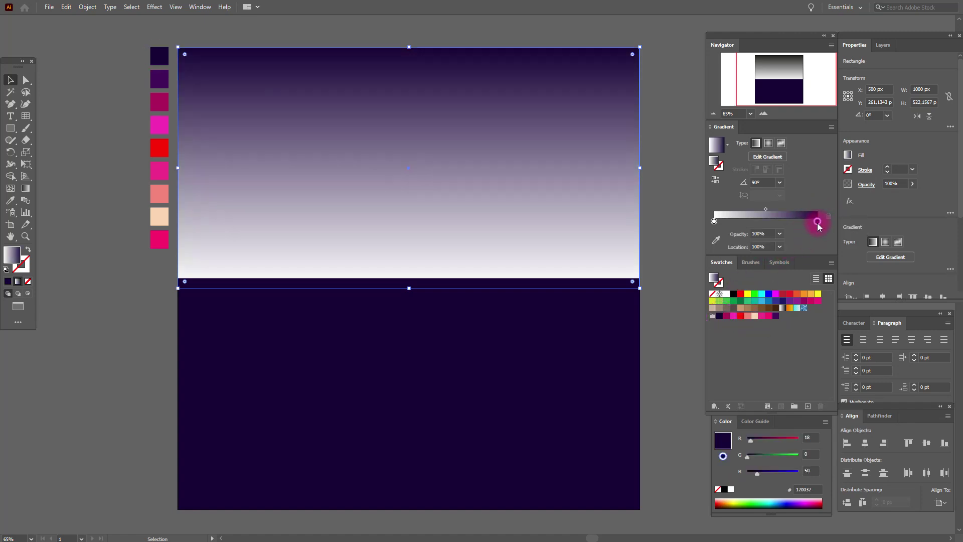
drag(726, 316, 766, 222)
drag(735, 316, 715, 221)
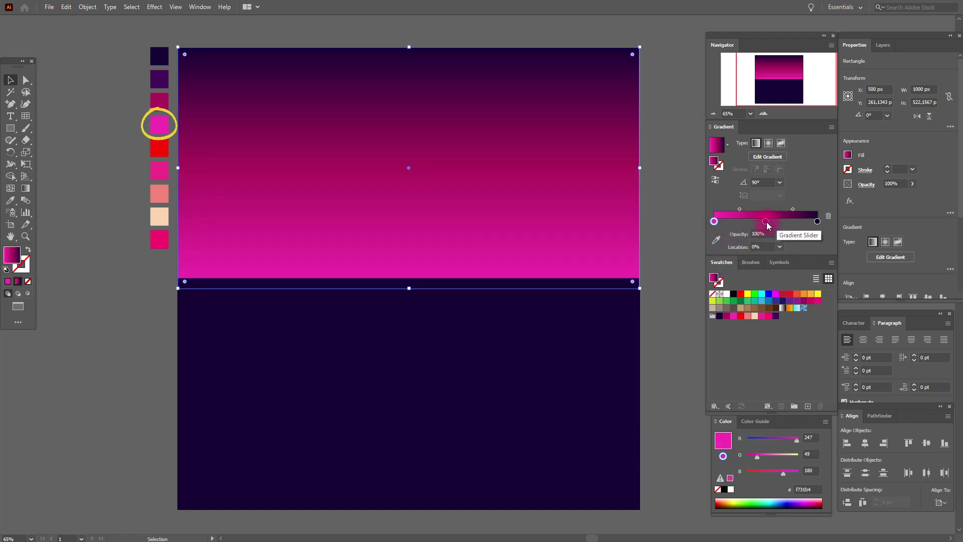
drag(767, 222, 745, 222)
click(783, 210)
drag(784, 211, 774, 211)
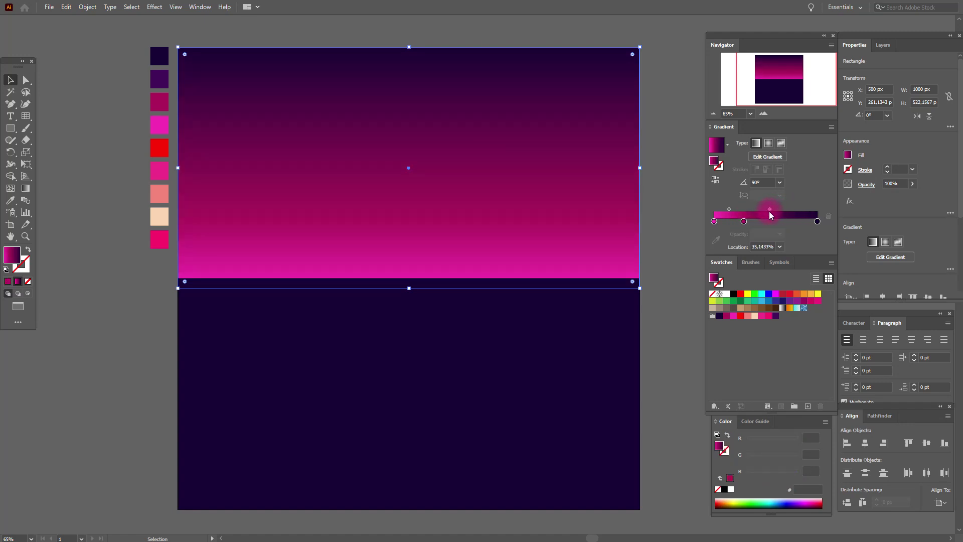
click(678, 199)
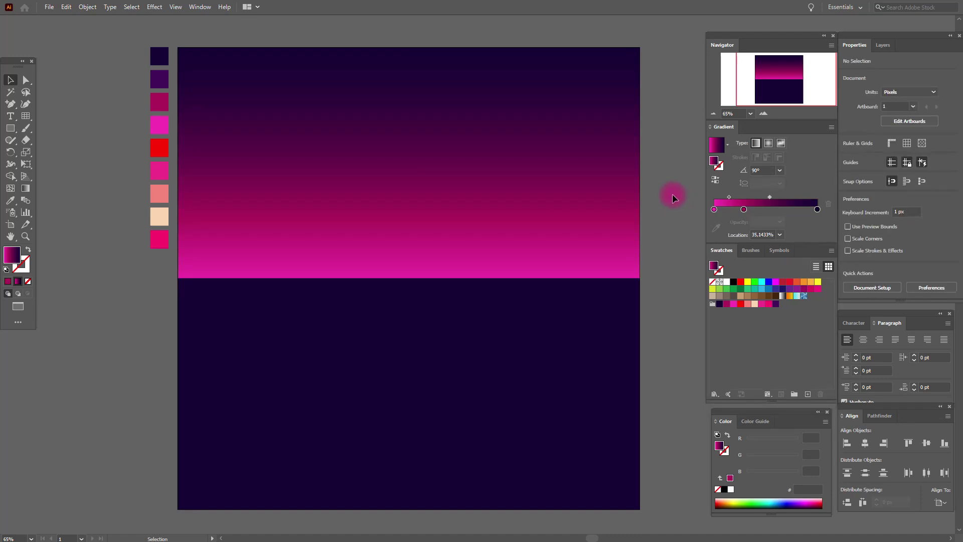
click(10, 200)
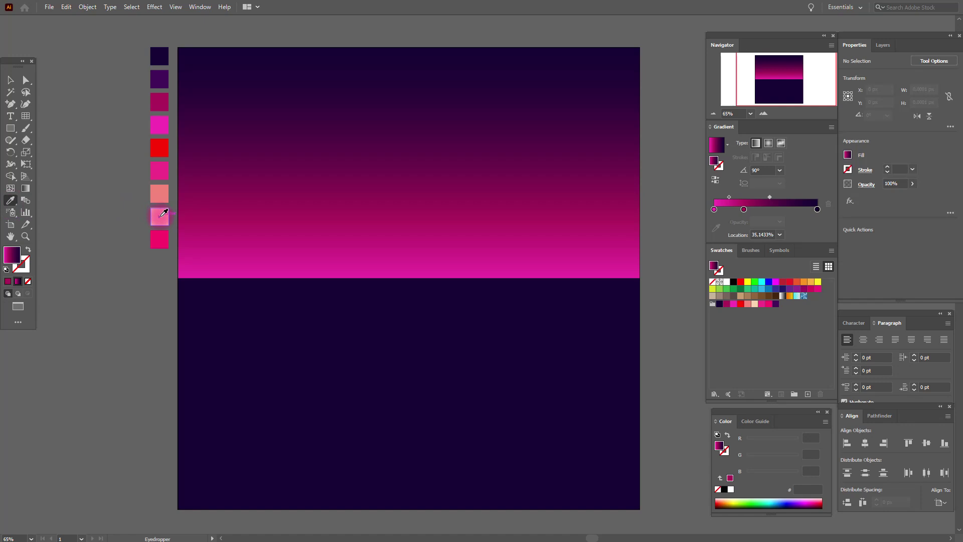
- Draw a large peach circle with the Ellipse tool and centre it on the horizon
click(162, 216)
click(10, 128)
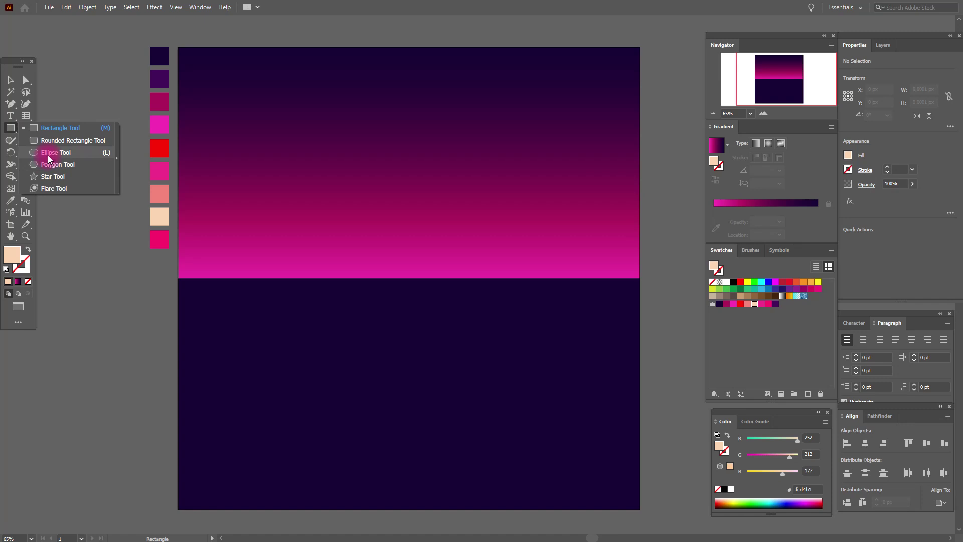
click(49, 158)
drag(311, 125, 538, 398)
click(10, 80)
drag(487, 226, 499, 221)
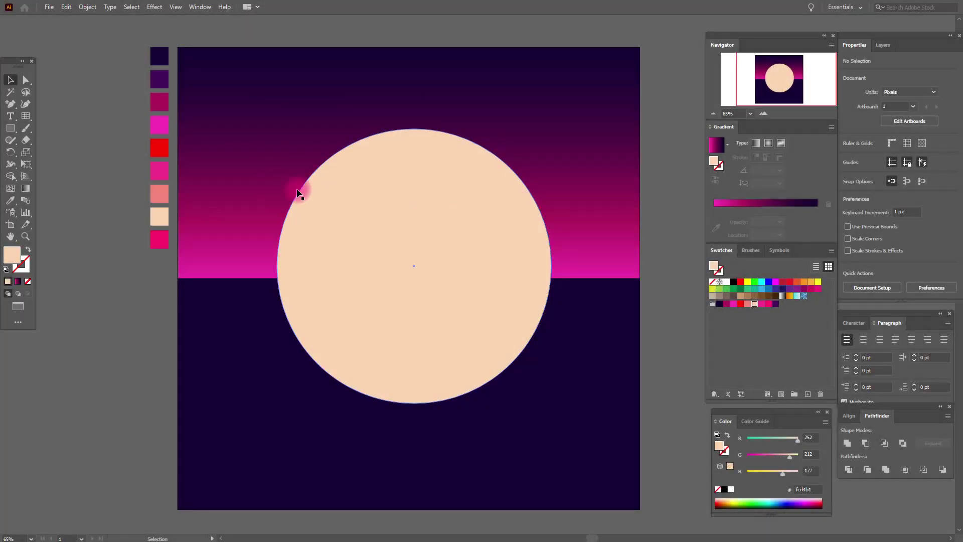
click(8, 128)
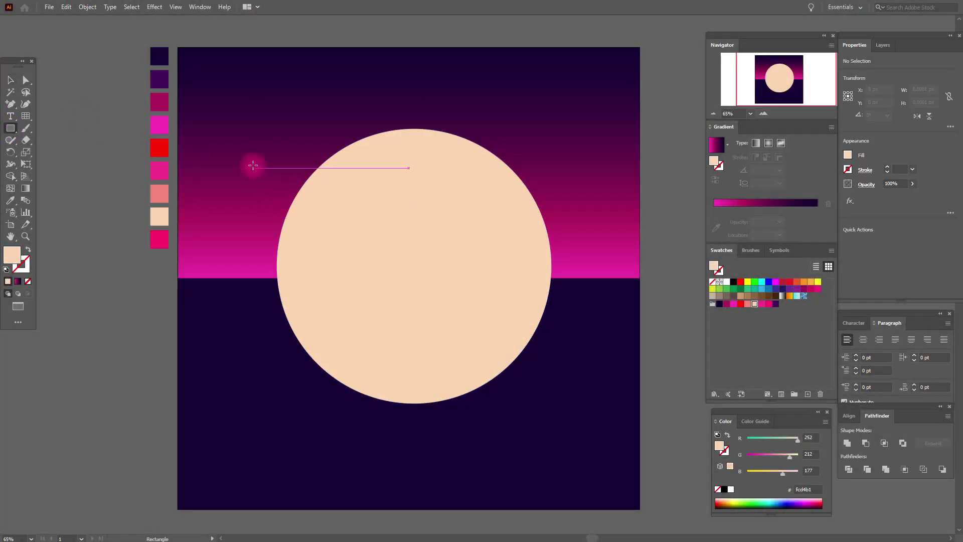
- Draw a thin bar across the upper sun, copy it into five bars, and distribute them evenly
drag(233, 162, 607, 173)
click(10, 80)
drag(486, 168, 481, 275)
shift+click(582, 243)
shift+click(583, 217)
shift+click(585, 191)
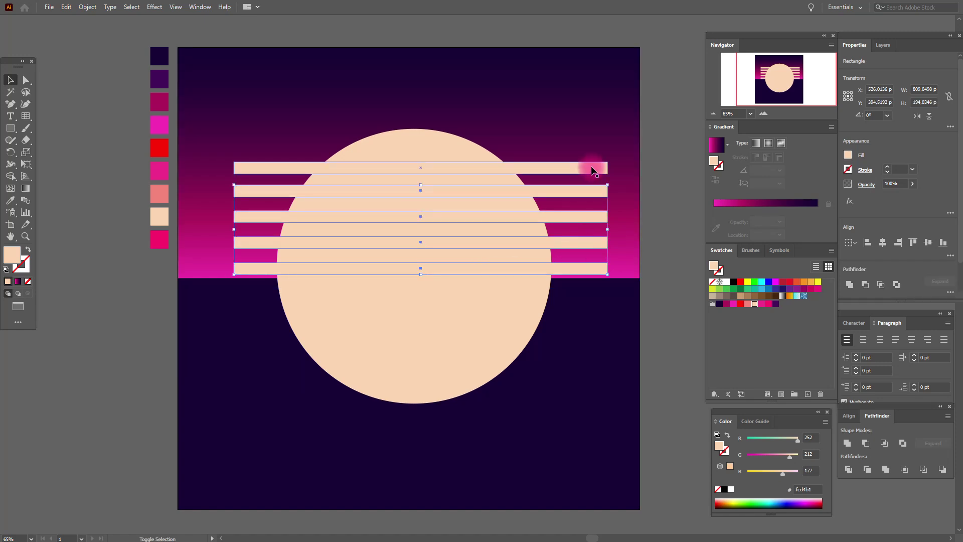
click(781, 300)
click(850, 415)
click(866, 474)
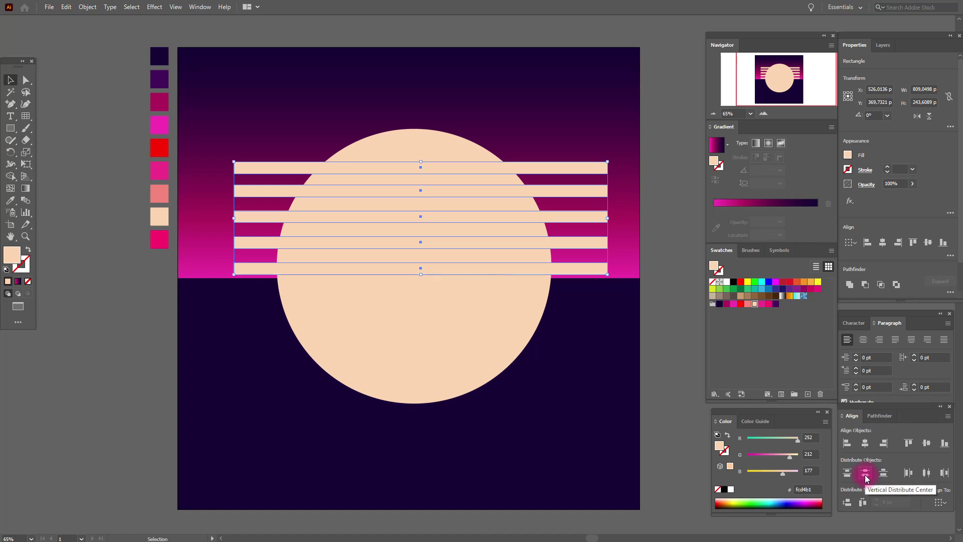
click(866, 474)
- Divide the sun with the stripe bars using Pathfinder, ungroup the pieces, and clear the selection
shift+click(498, 342)
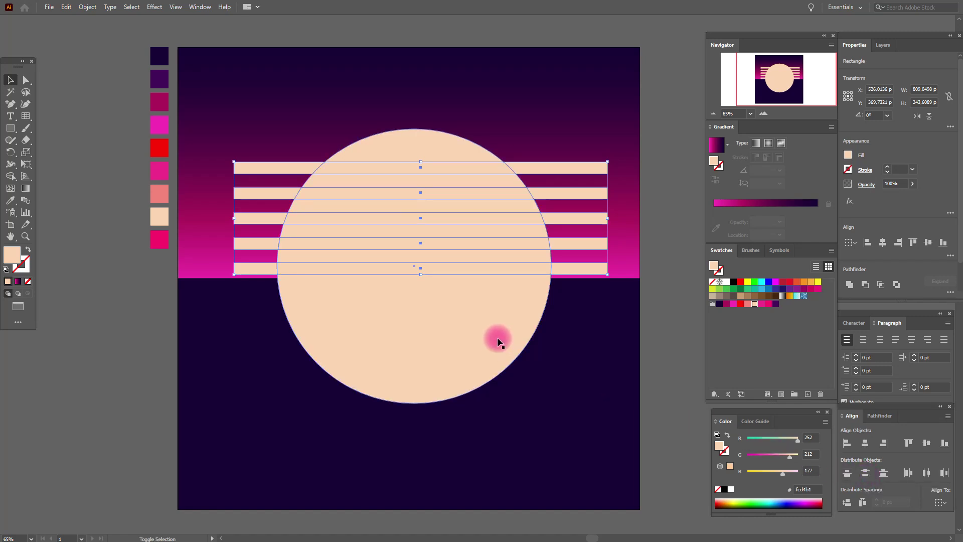
click(863, 419)
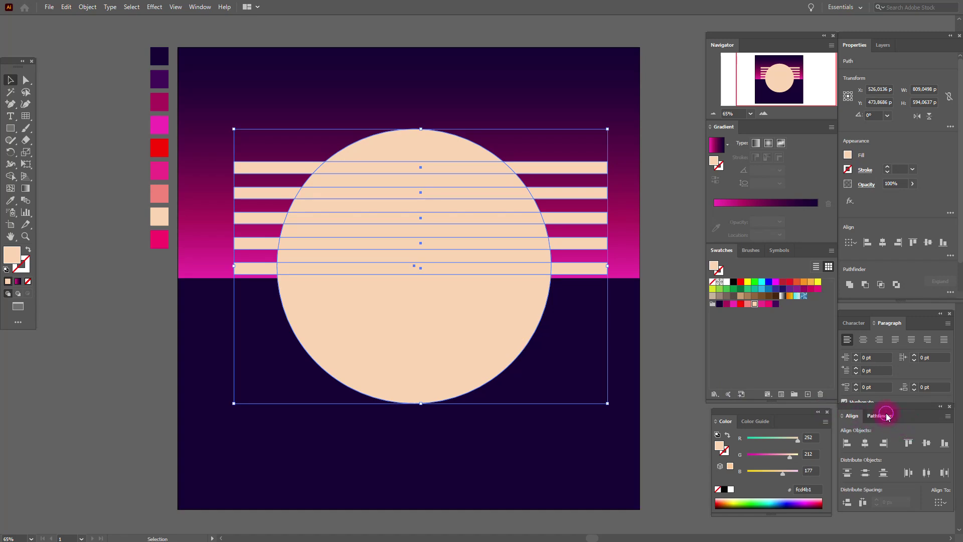
click(886, 416)
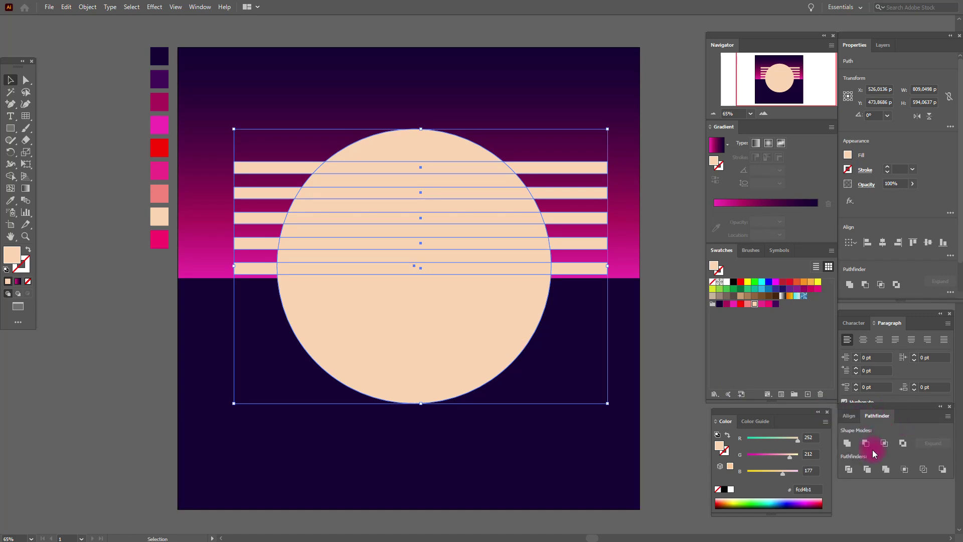
click(849, 470)
right_click(483, 334)
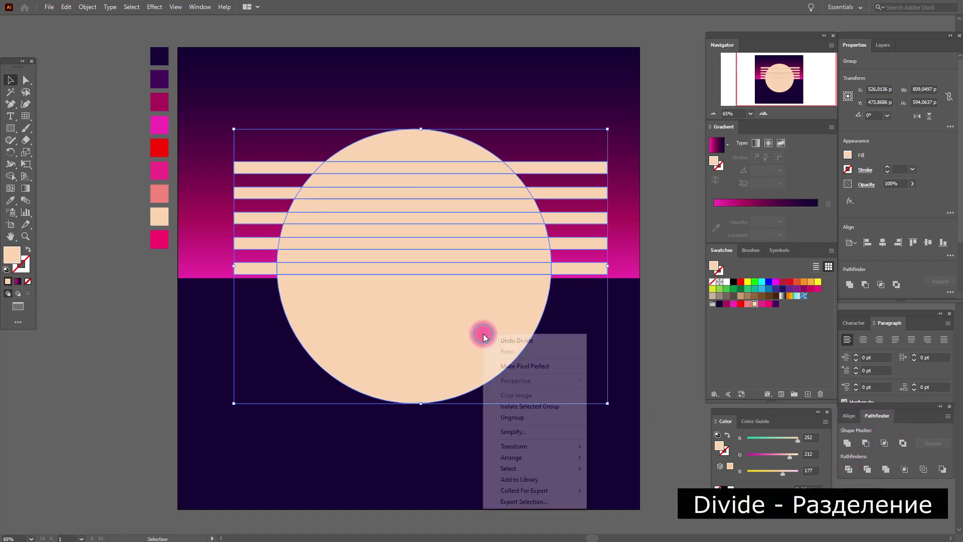
click(513, 417)
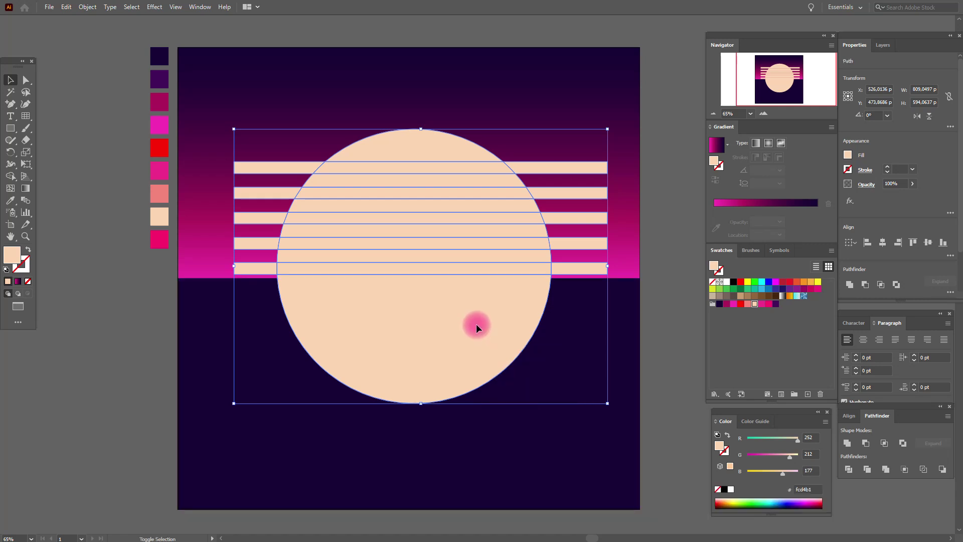
shift+click(477, 328)
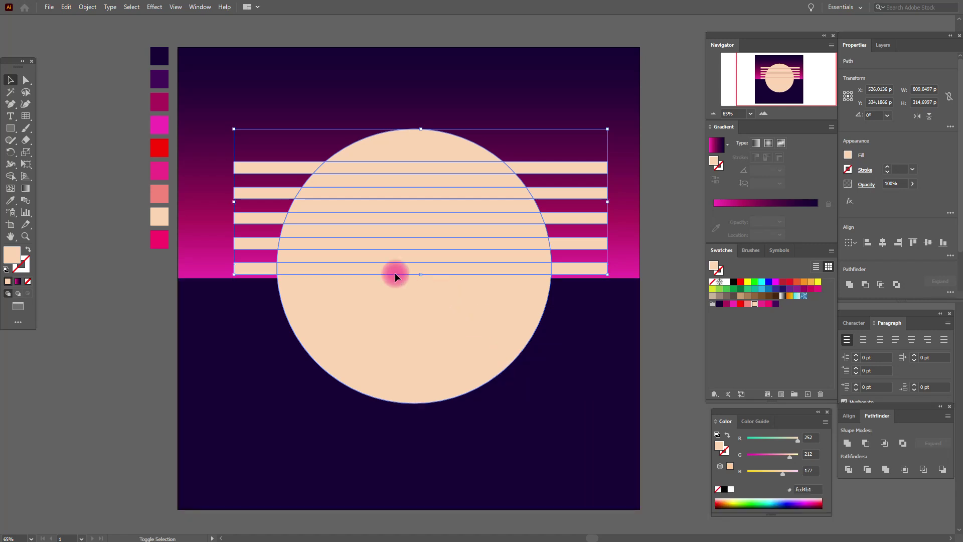
shift+click(331, 235)
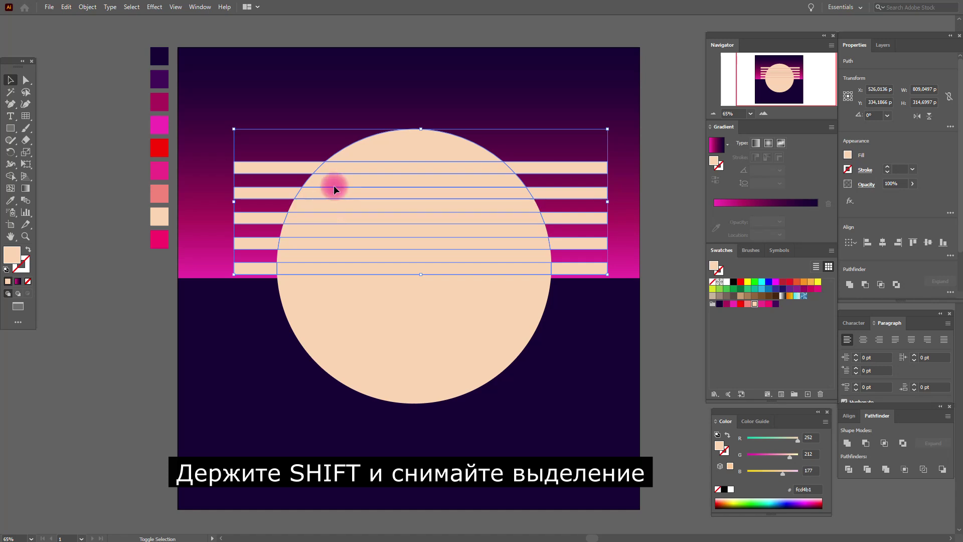
shift+click(393, 150)
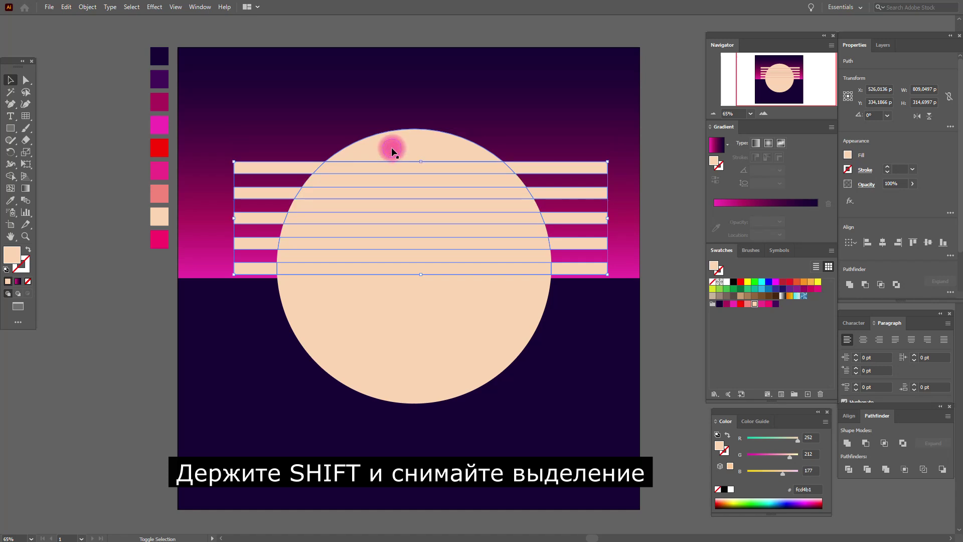
click(723, 207)
key(ctrl+shift+a)
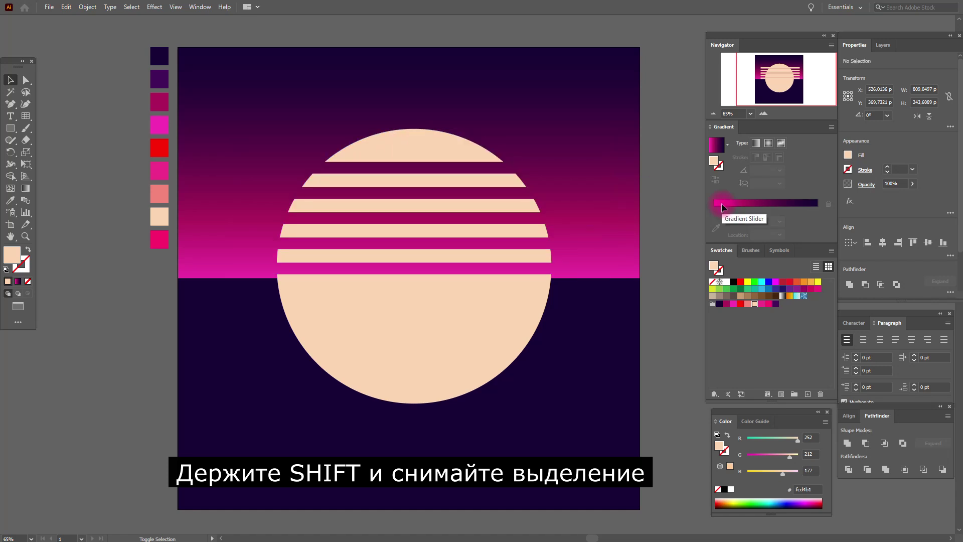
- Send the sun slices and sky behind the dark ground, then nudge the sun up slightly
click(391, 333)
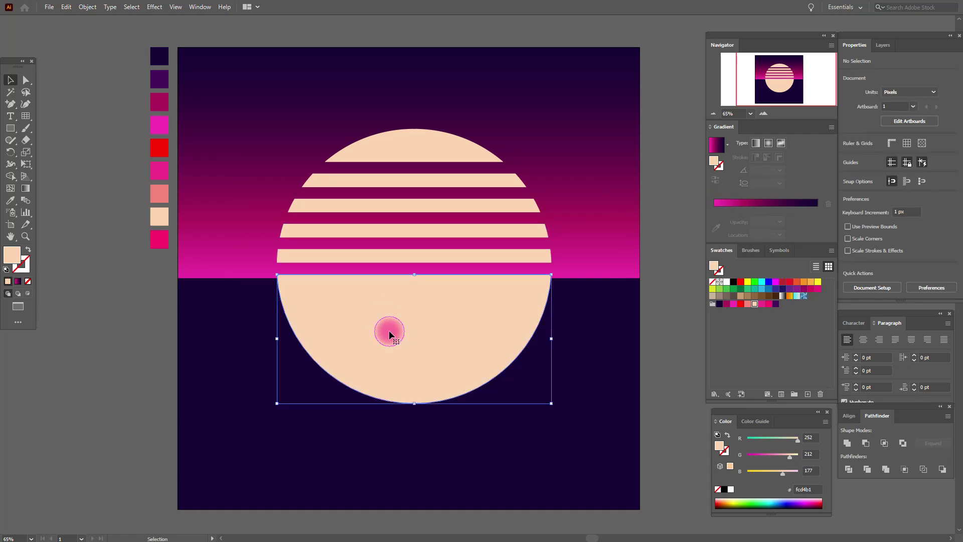
shift+click(395, 256)
shift+click(399, 231)
shift+click(404, 205)
shift+click(408, 182)
shift+click(409, 153)
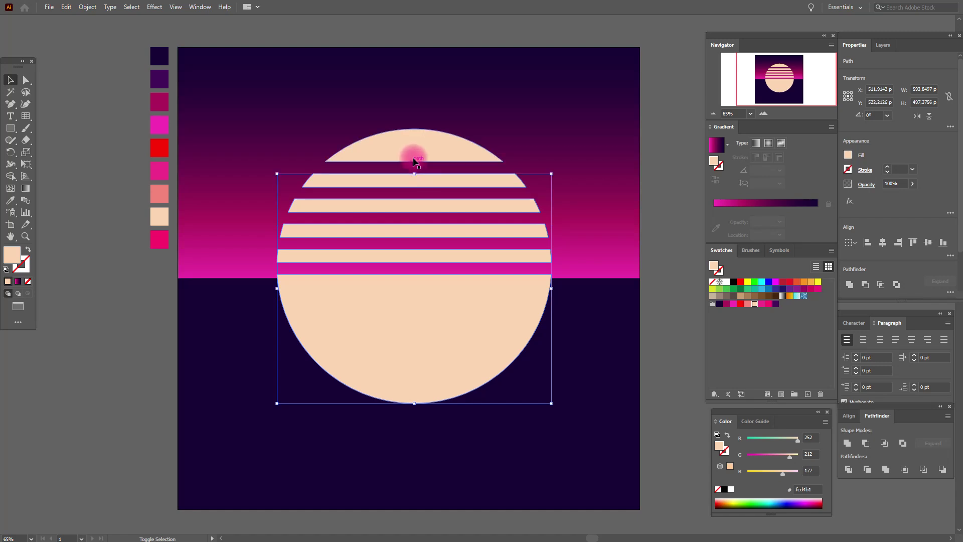
shift+click(587, 156)
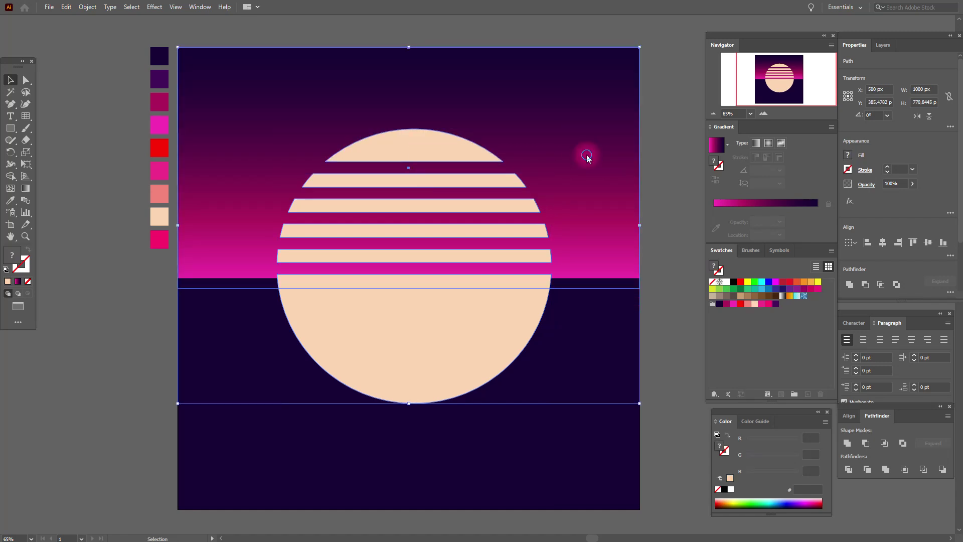
right_click(589, 158)
click(728, 347)
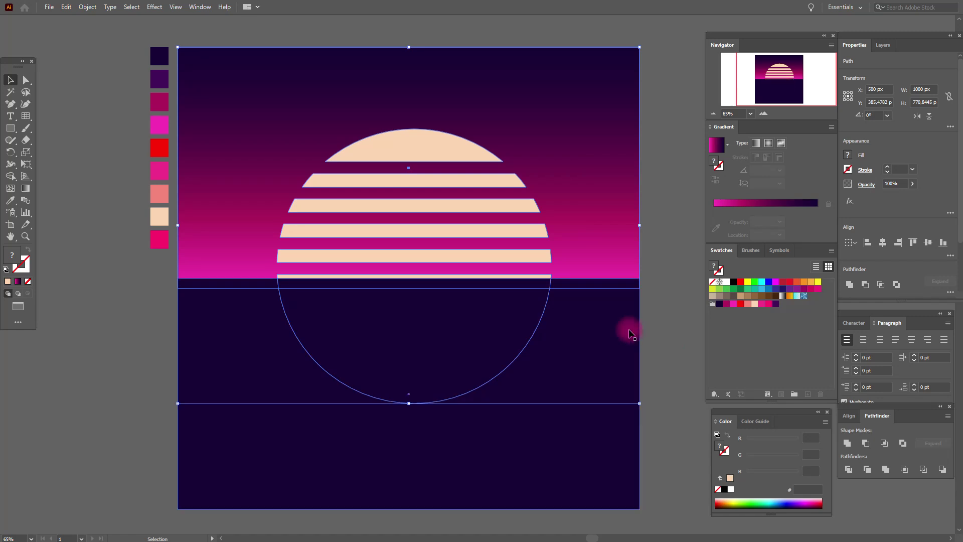
shift+click(595, 252)
key(Up)
key(Up)
key(Up)
key(Up)
key(Up)
key(Up)
key(Up)
key(Up)
key(Up)
key(Up)
key(Up)
key(Up)
key(Up)
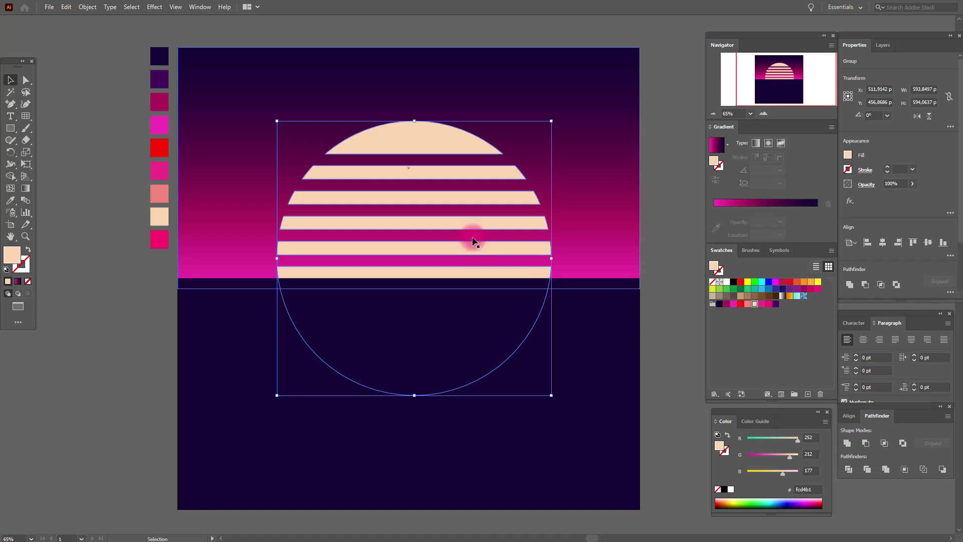
click(676, 255)
- Give the sun group a linear gradient fill at a 90° angle
click(403, 134)
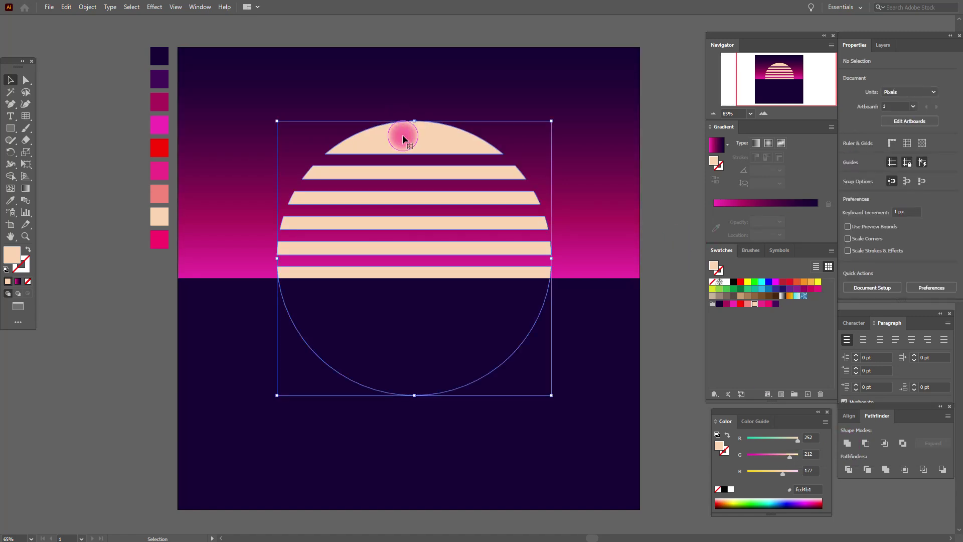
click(710, 160)
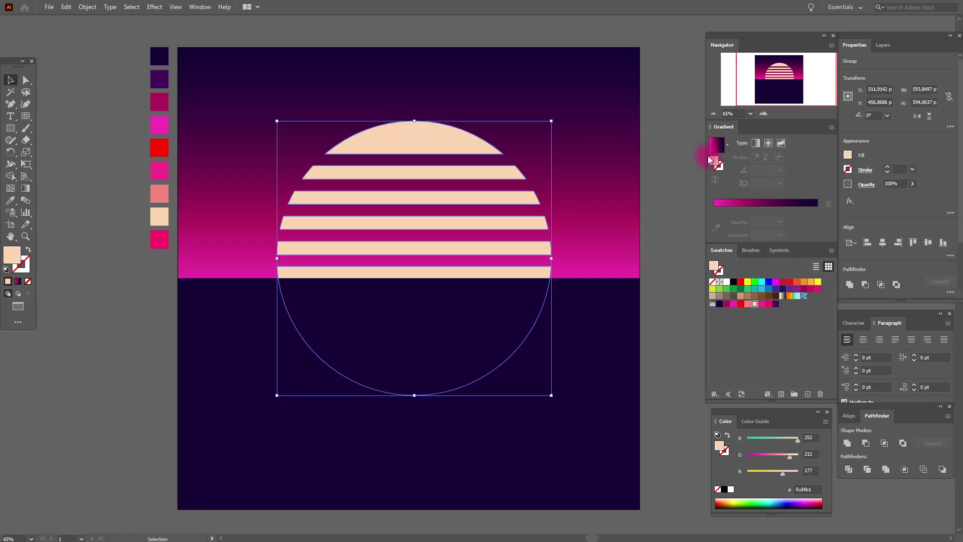
click(756, 144)
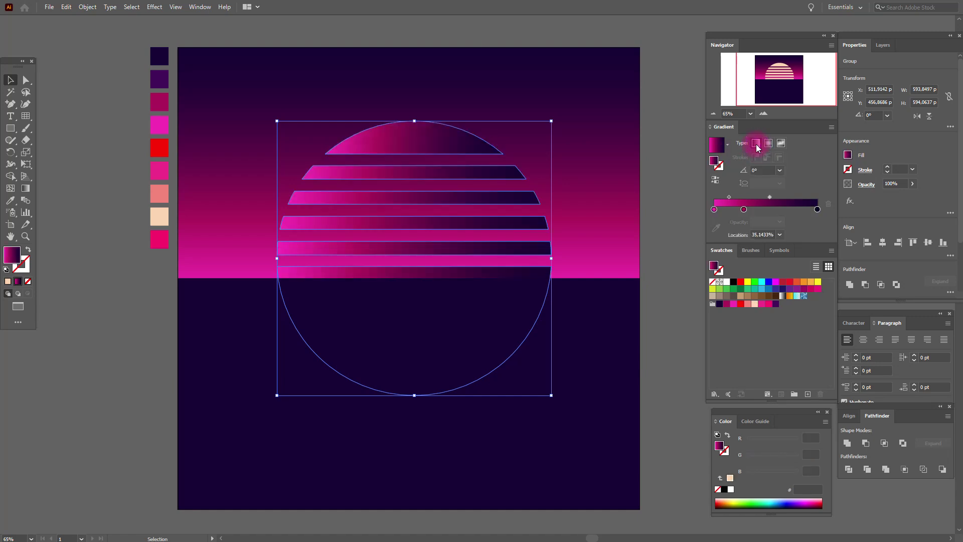
click(744, 170)
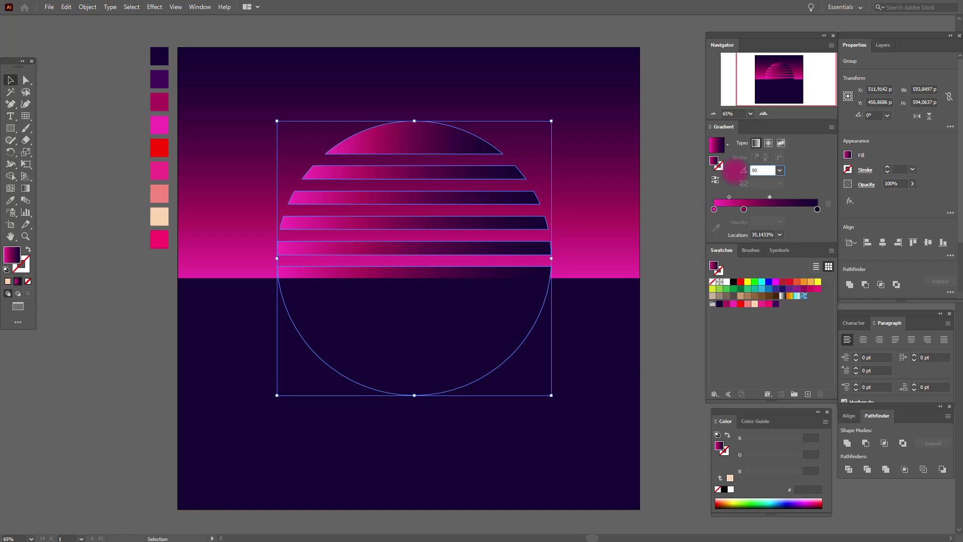
key(Return)
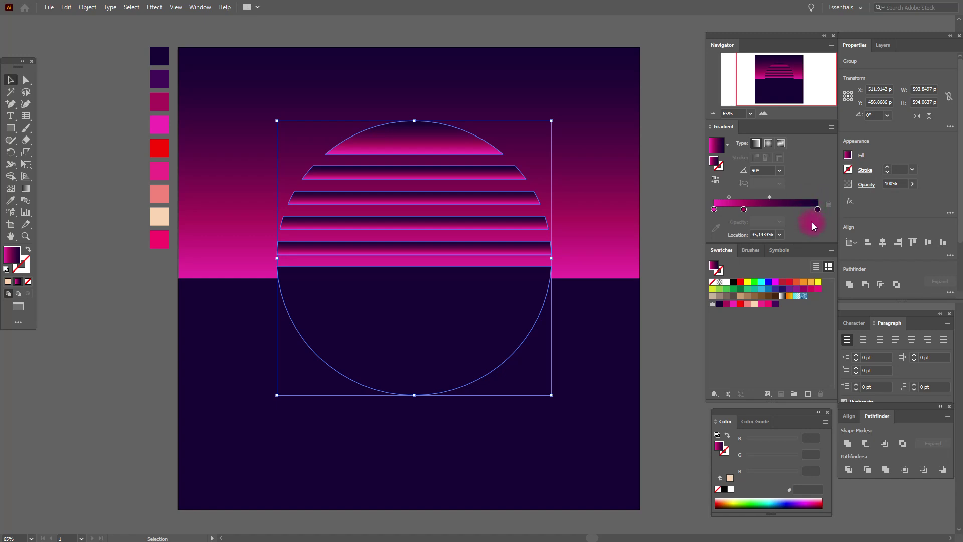
- Colour the sun gradient pink at the start, coral in the middle and peach at the end
drag(754, 307, 818, 215)
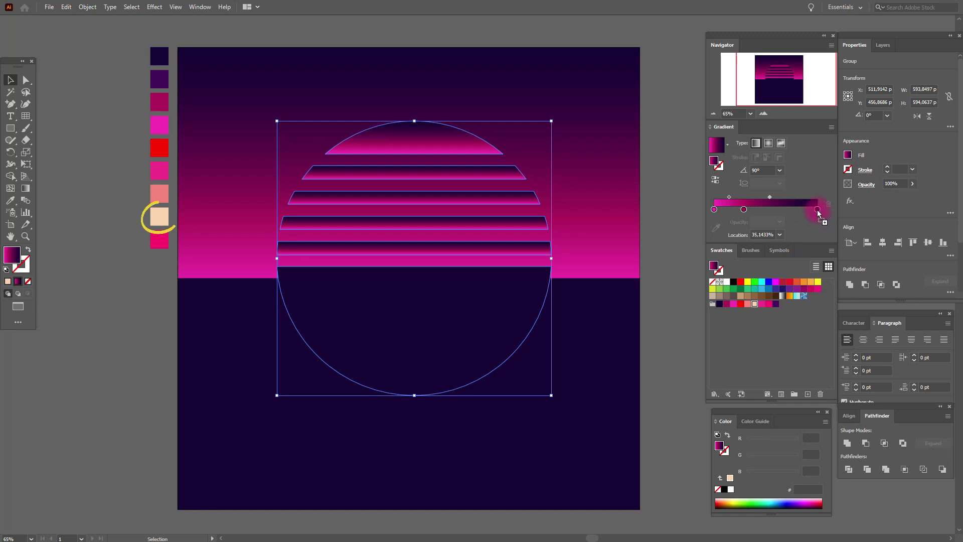
drag(818, 215, 818, 215)
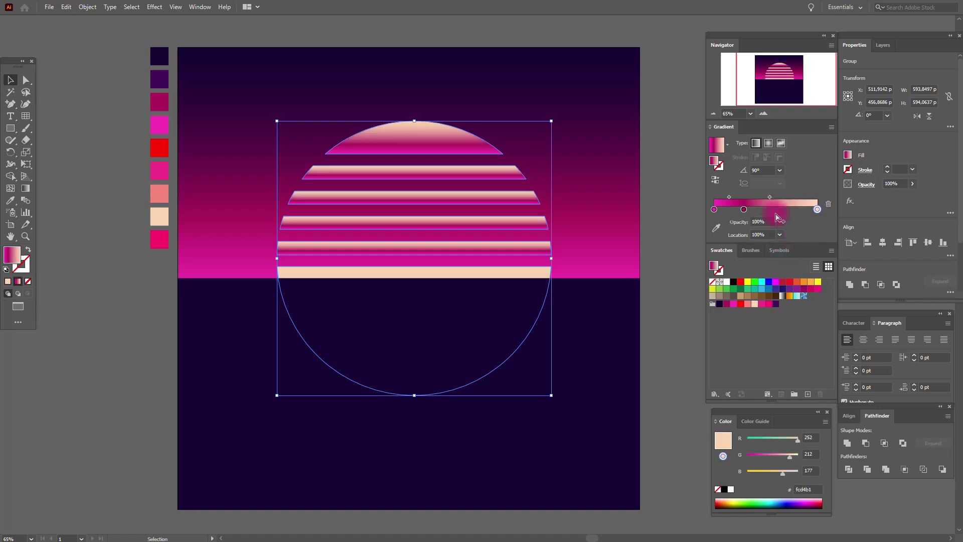
drag(748, 307, 746, 217)
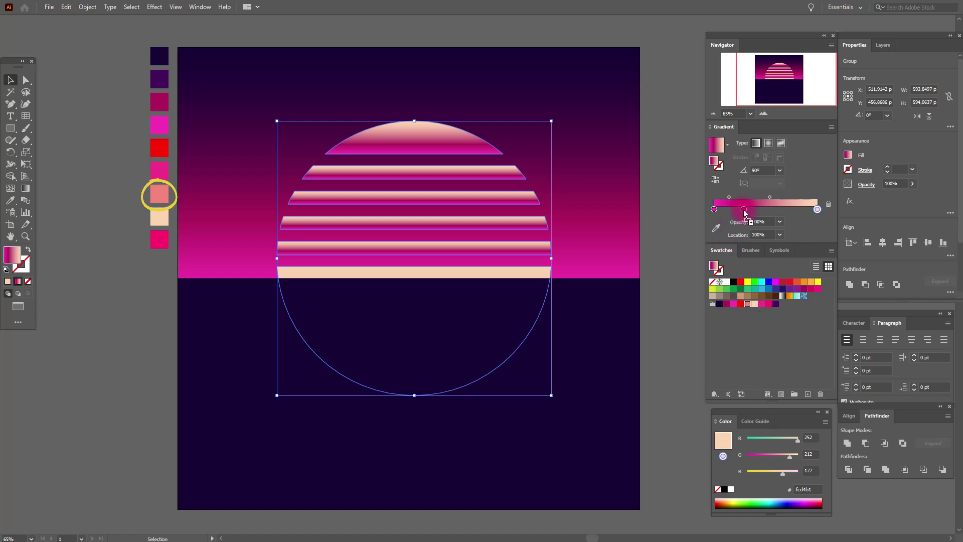
drag(745, 211, 746, 212)
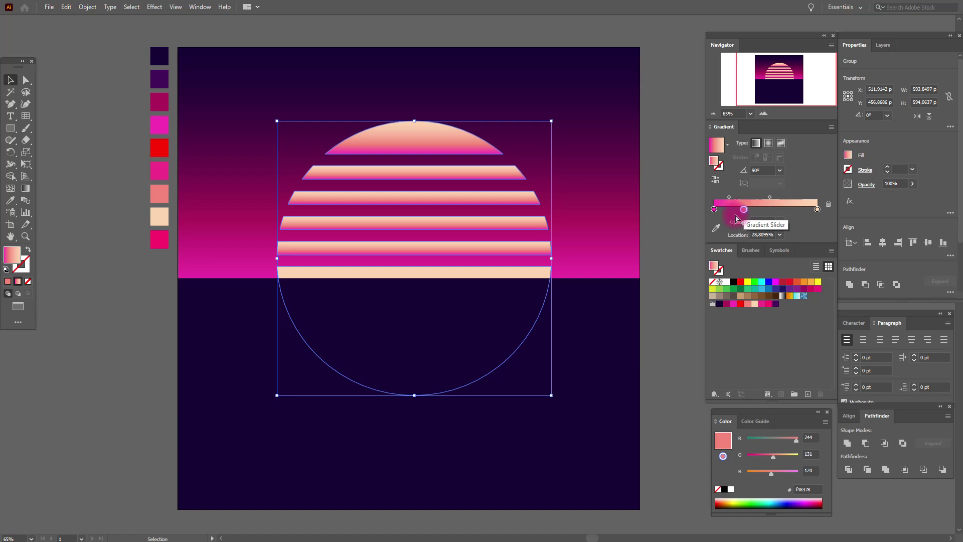
click(715, 211)
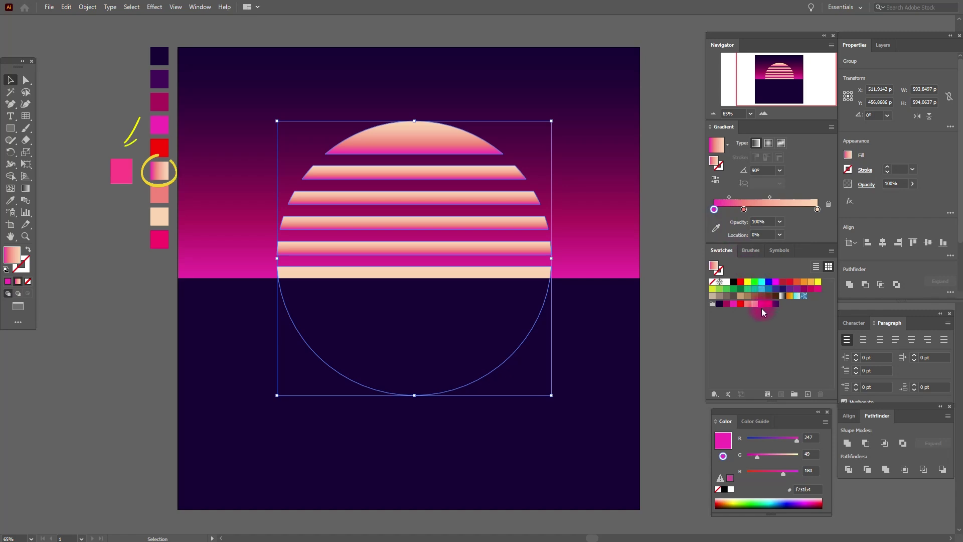
drag(763, 305, 714, 209)
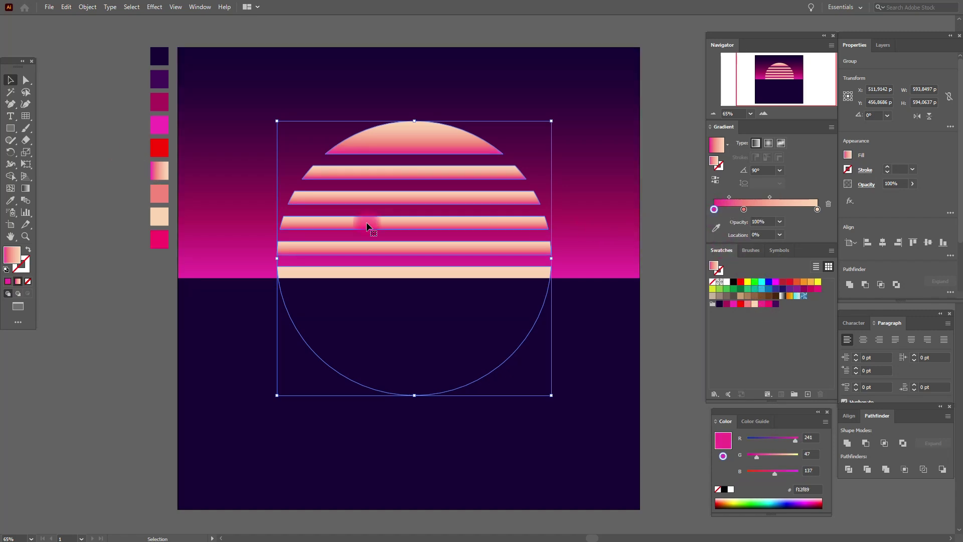
click(25, 188)
- Redraw the gradient from the bottom stripe to the sun's top at about 91.89°, then deselect
drag(401, 95, 426, 254)
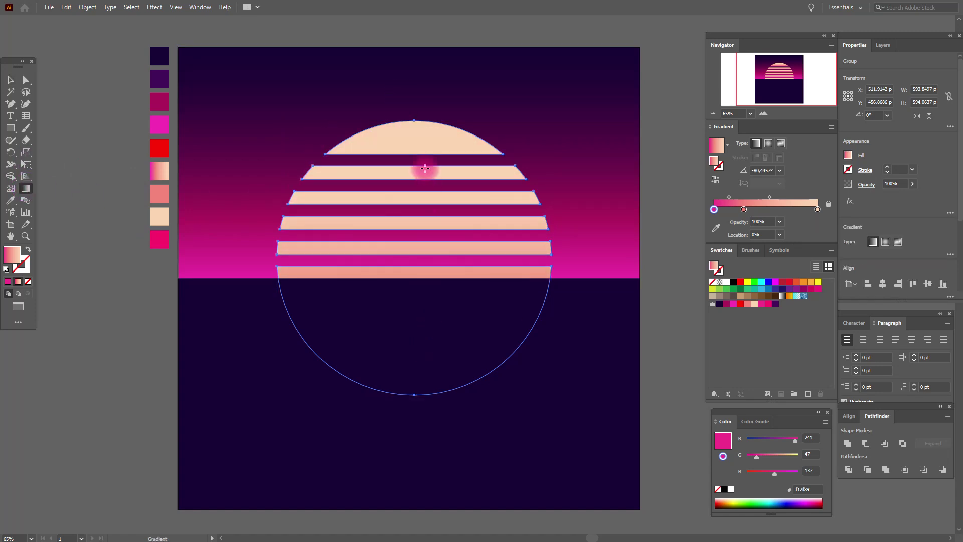
drag(426, 345, 416, 133)
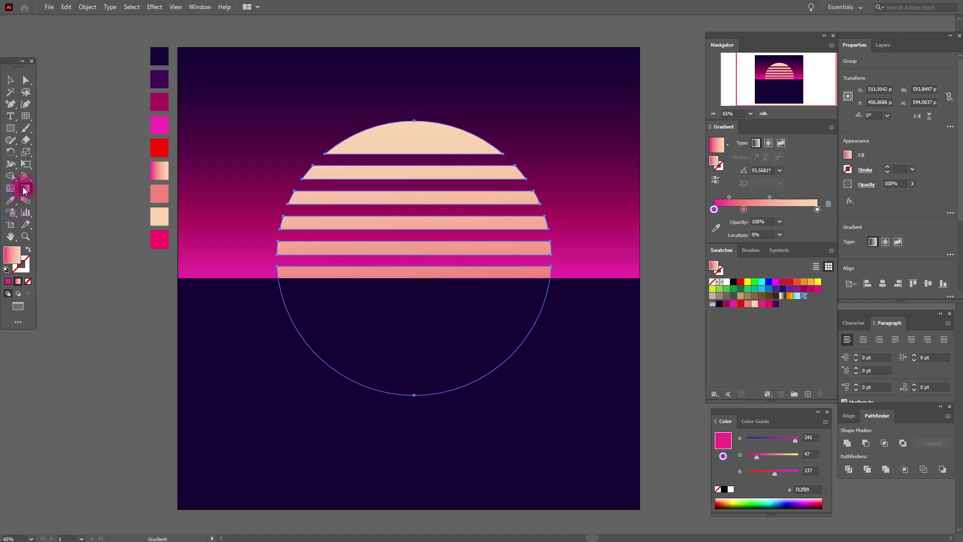
drag(461, 277, 422, 124)
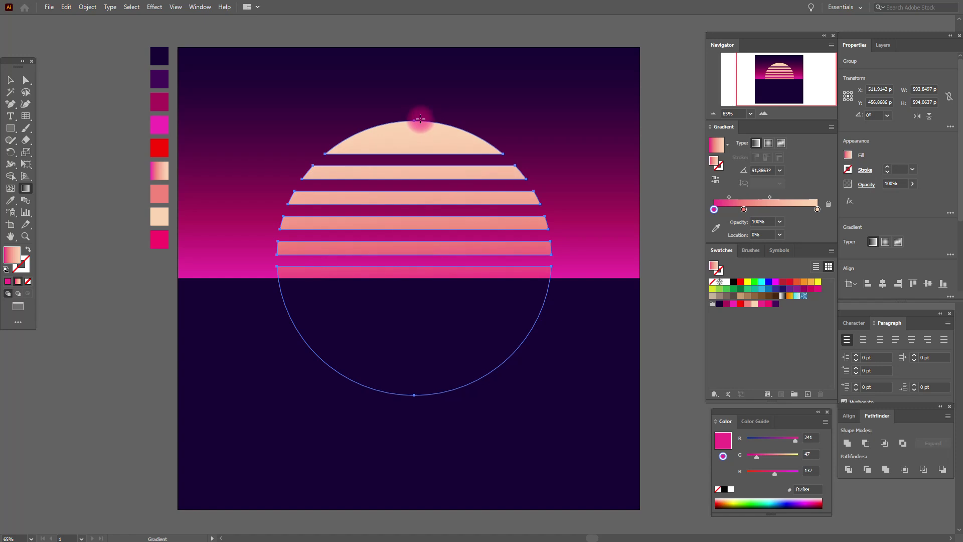
click(10, 80)
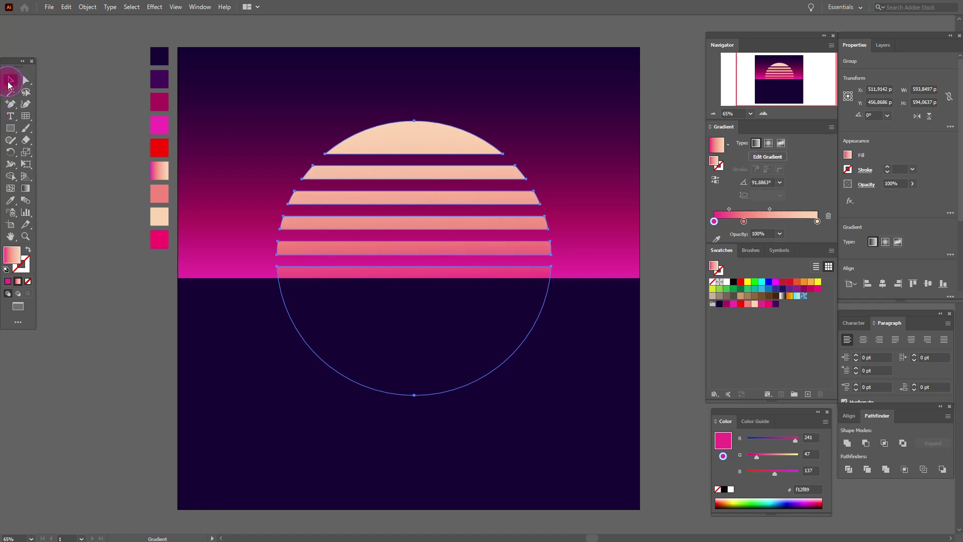
click(67, 132)
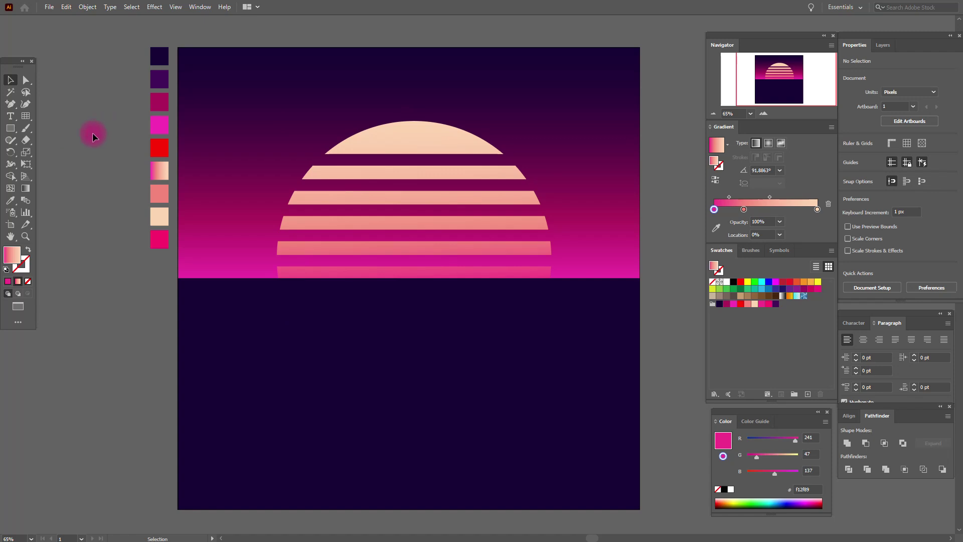
- Draw a large circle over the sun and shift it slightly up and left
drag(16, 133, 50, 155)
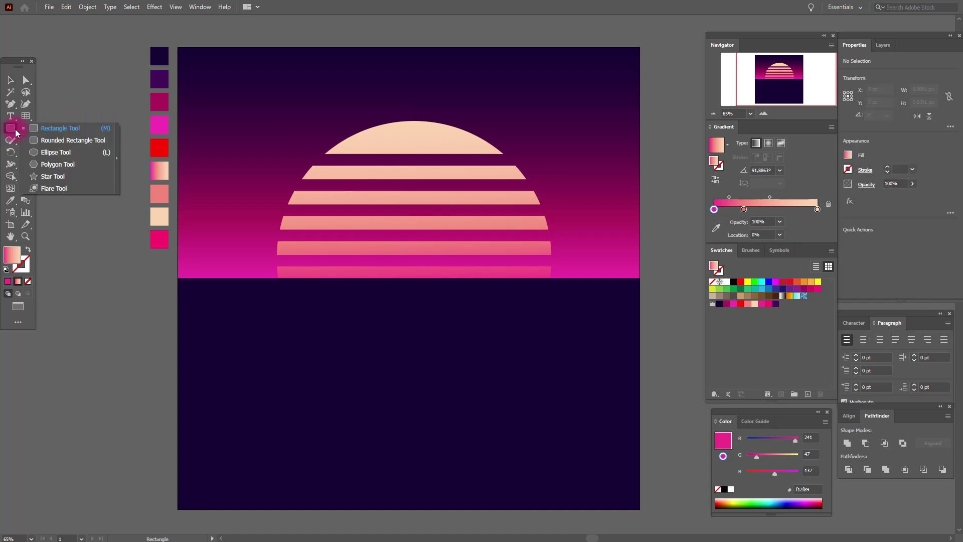
drag(279, 97, 608, 384)
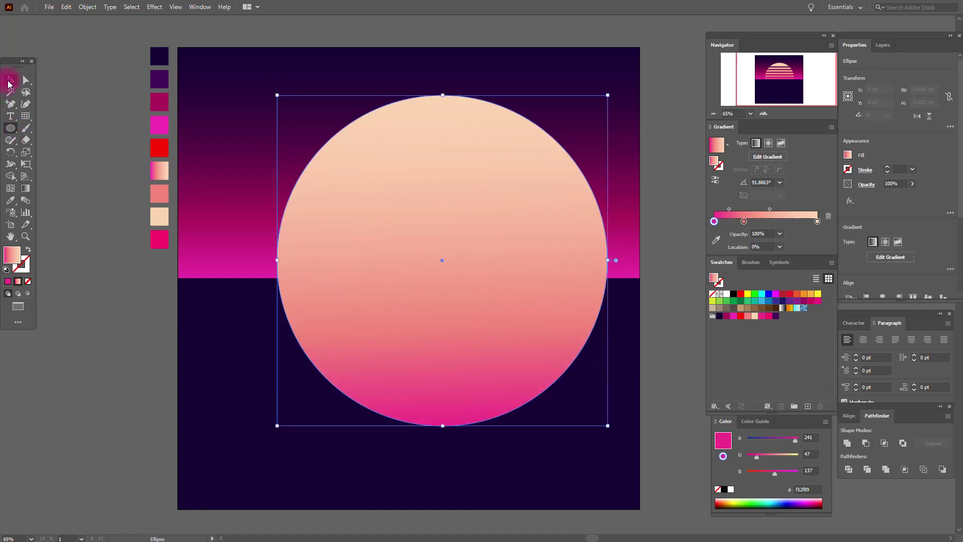
click(11, 80)
drag(487, 264, 473, 252)
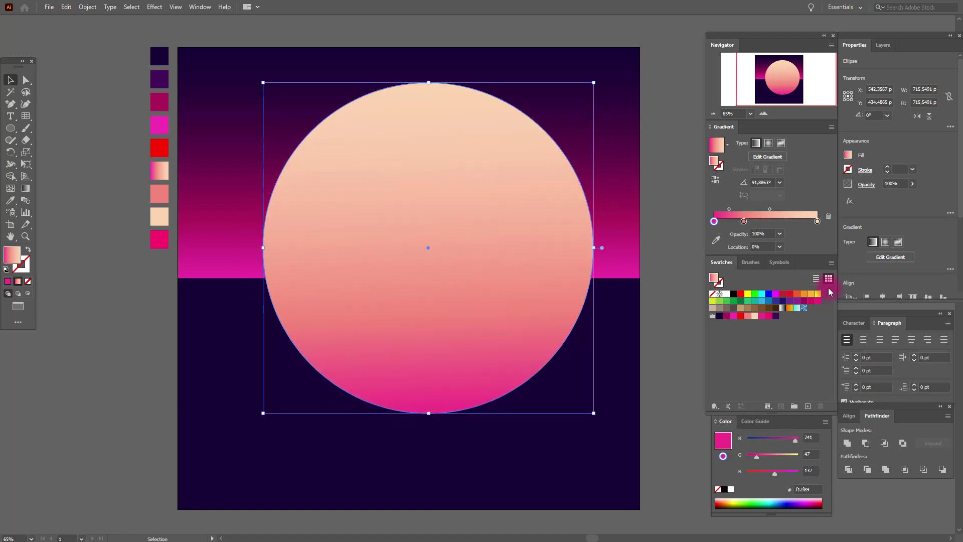
- Fill the circle with a red-to-black radial gradient and set its blending mode to Screen
click(769, 145)
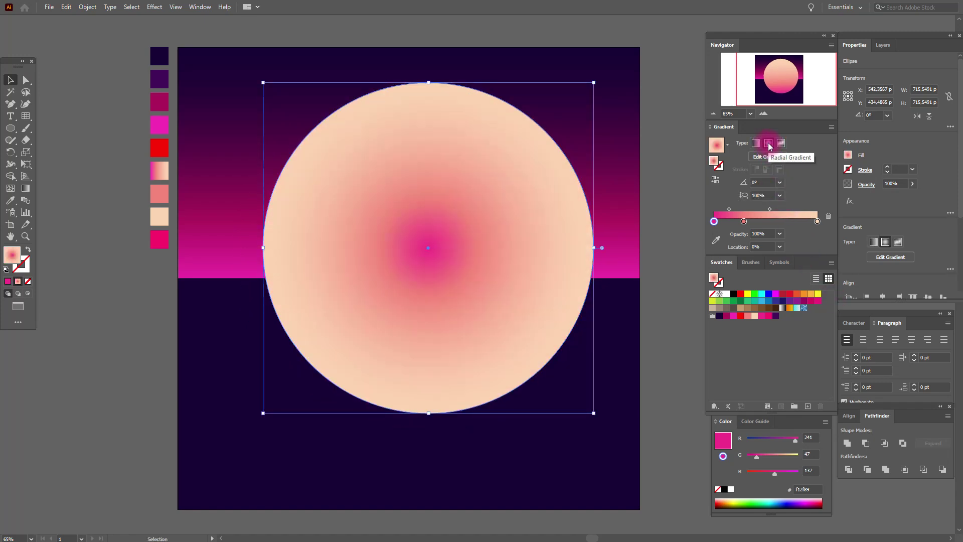
click(782, 308)
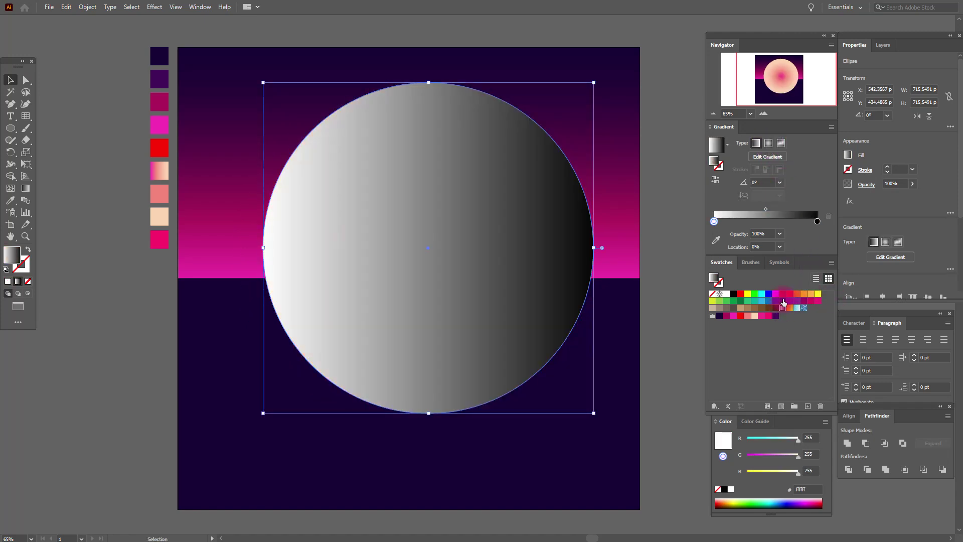
click(769, 144)
drag(742, 316, 715, 223)
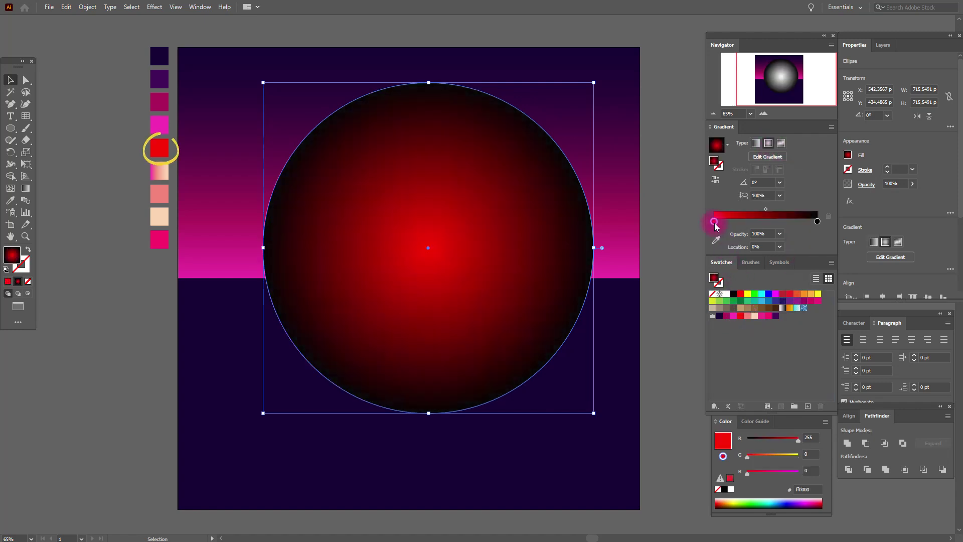
click(867, 185)
click(804, 203)
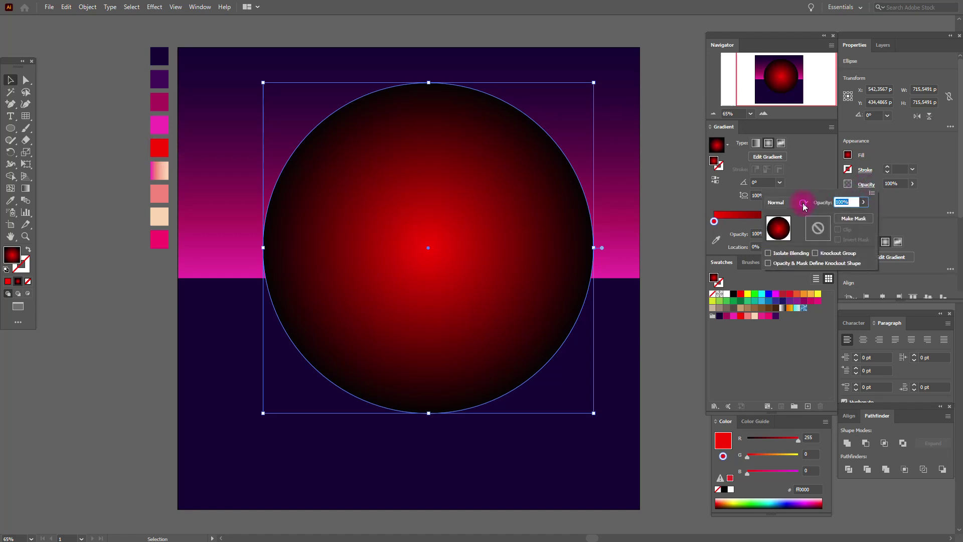
click(784, 273)
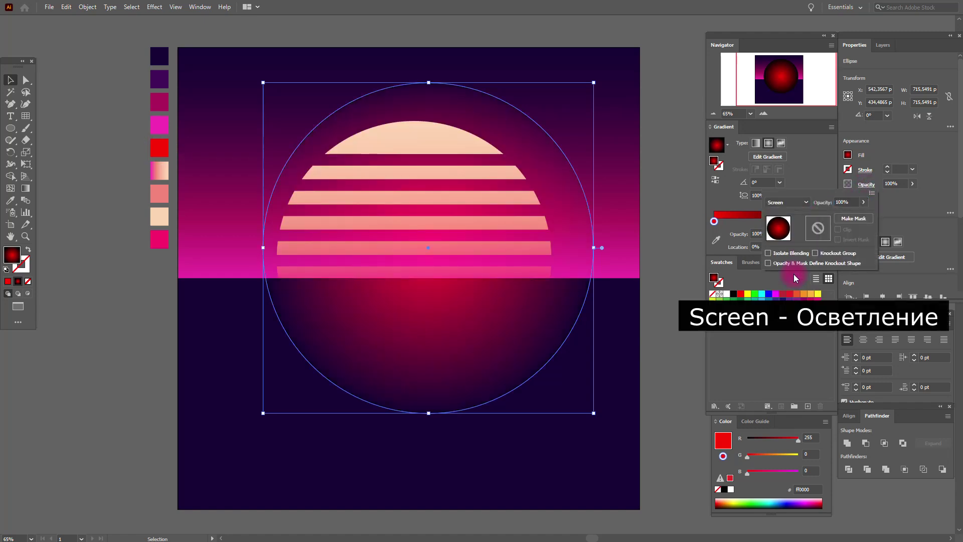
click(10, 80)
- Resize the glow circle to about 608 px behind the sun and send the background rectangle to back
drag(429, 83, 429, 150)
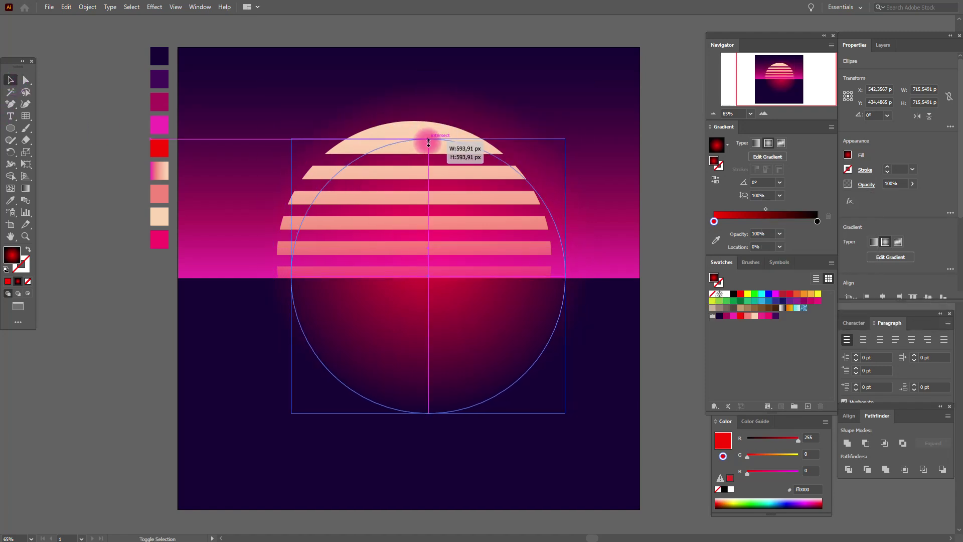
drag(430, 285, 411, 240)
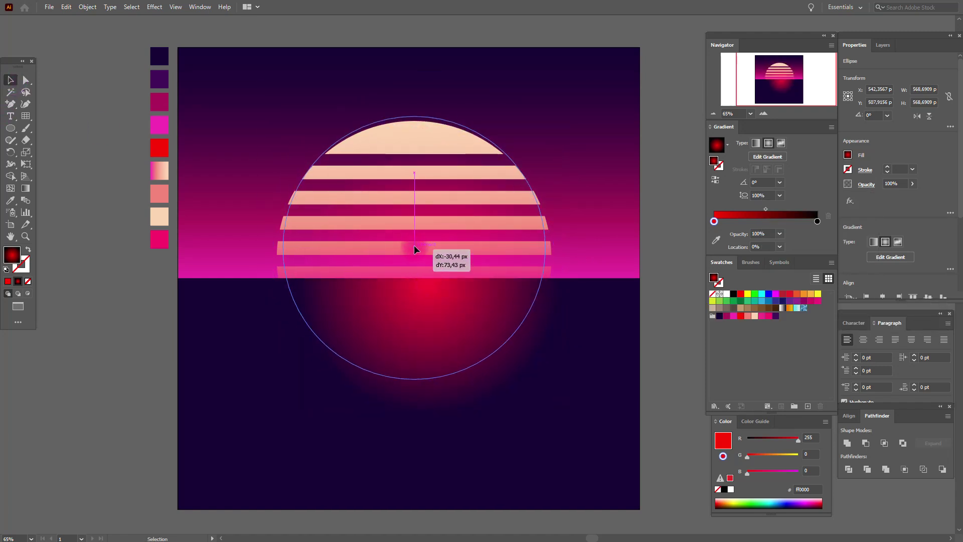
drag(410, 370, 409, 391)
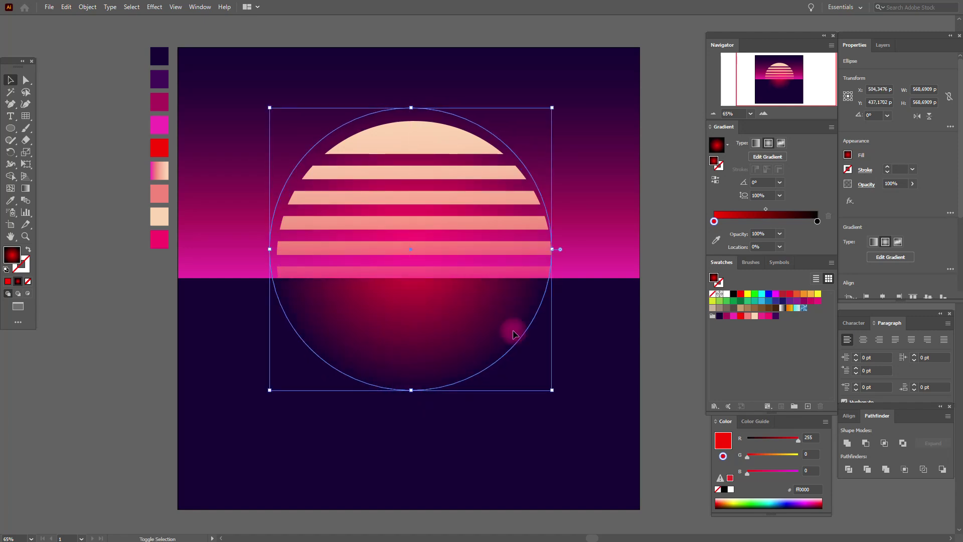
click(587, 241)
right_click(584, 238)
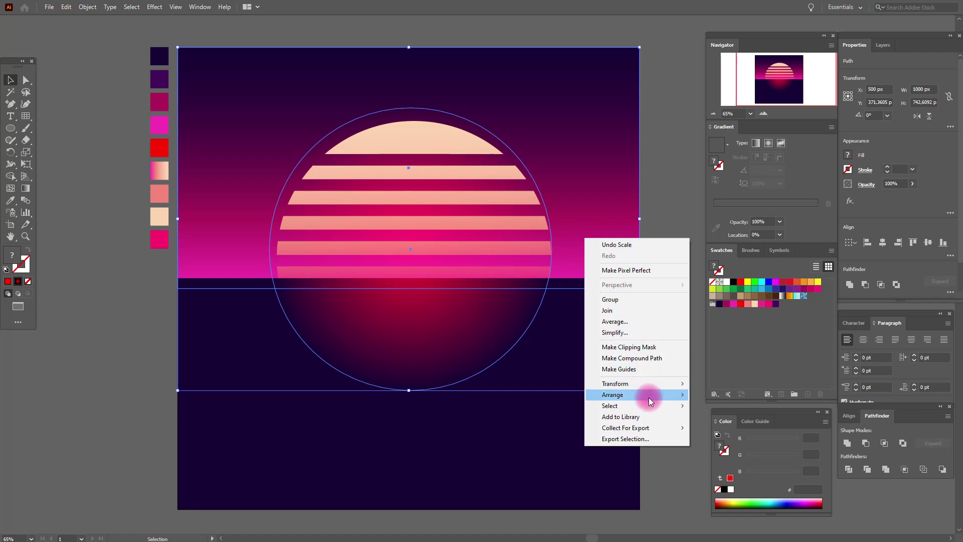
click(722, 428)
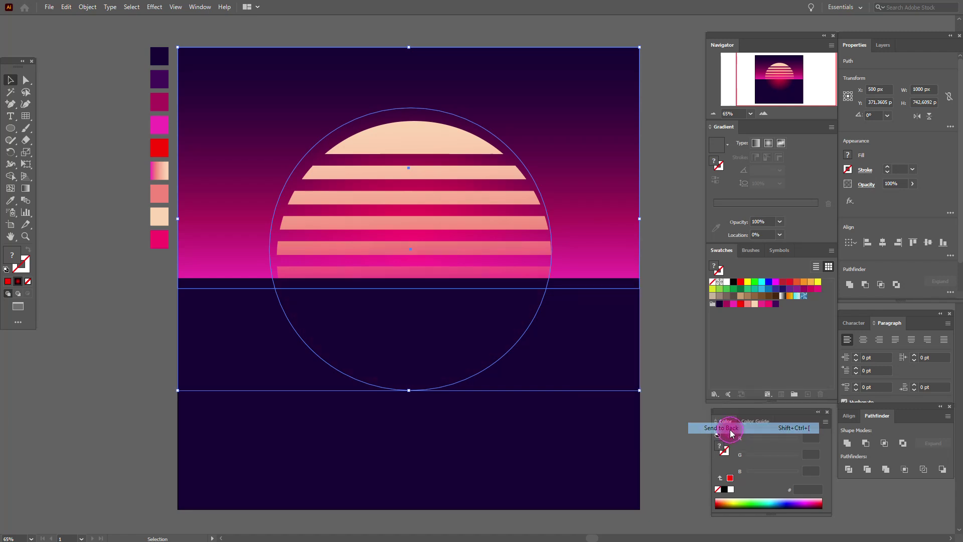
click(672, 275)
- Enlarge the glow to about 672 px and extend its red gradient stop to 87%
drag(477, 186, 478, 183)
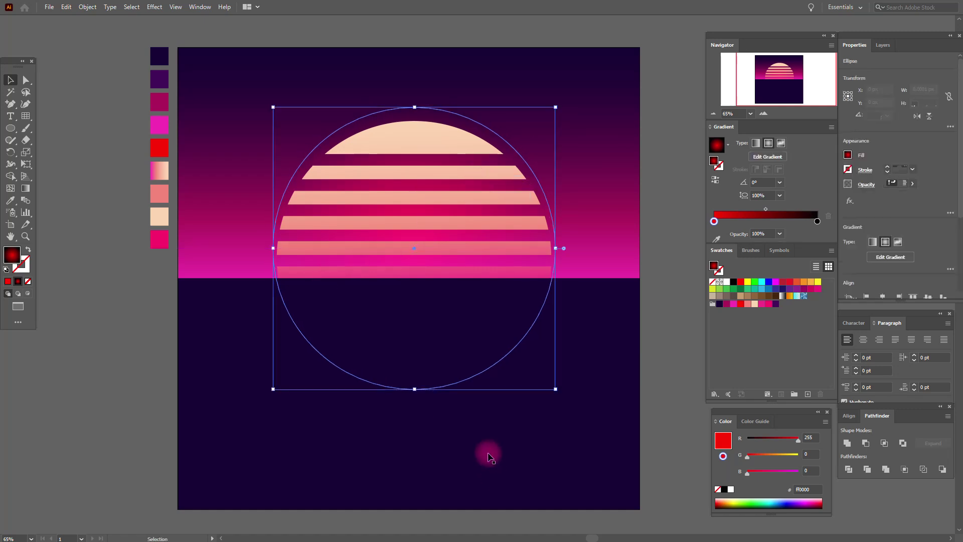
drag(415, 389, 414, 412)
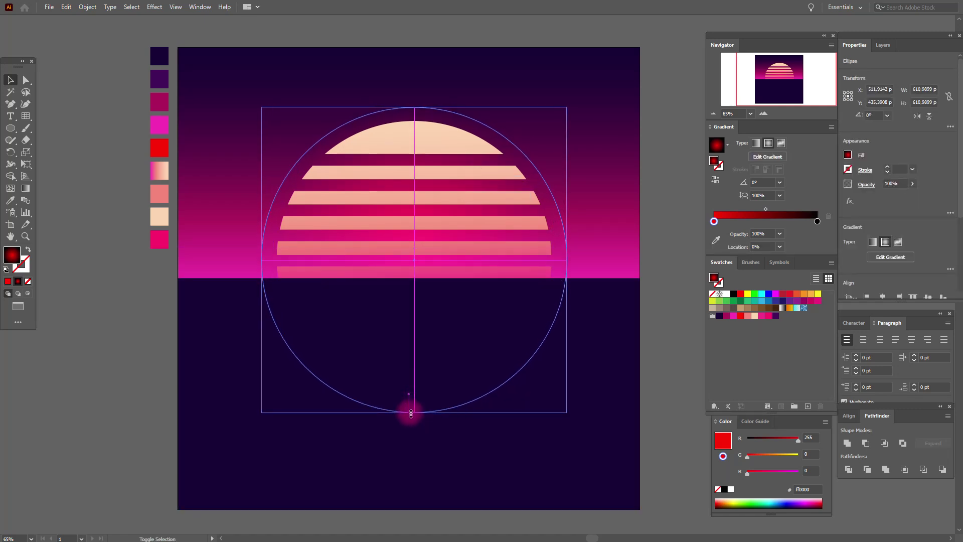
click(756, 225)
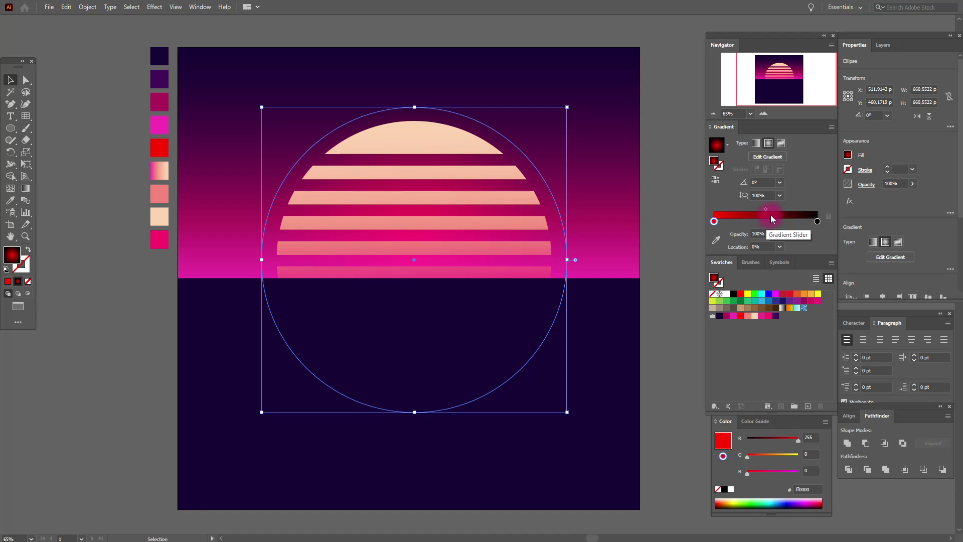
drag(768, 209, 815, 217)
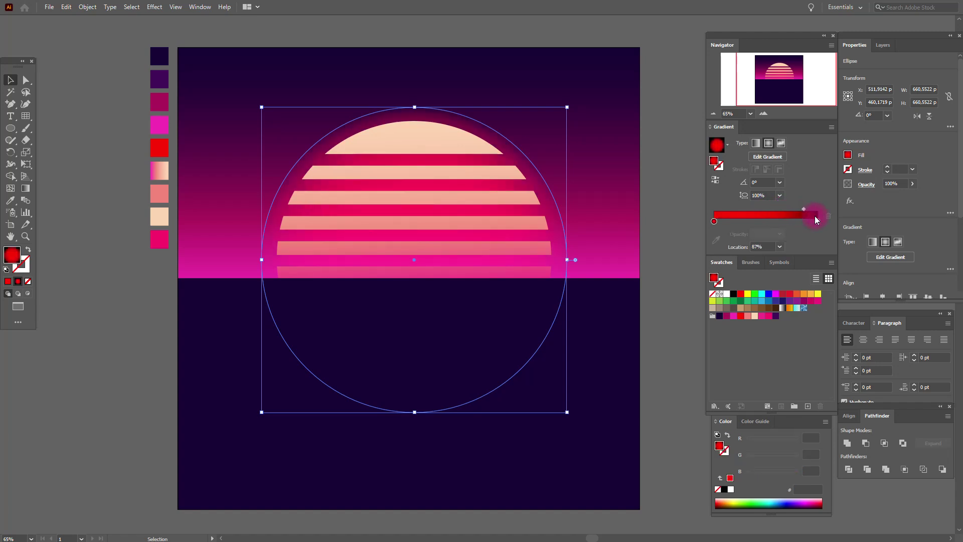
drag(414, 107, 415, 102)
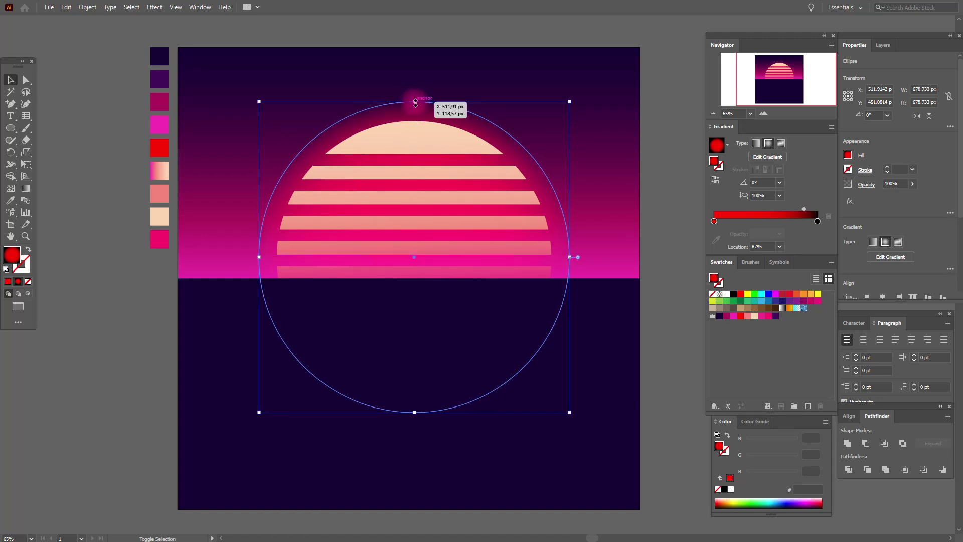
click(658, 203)
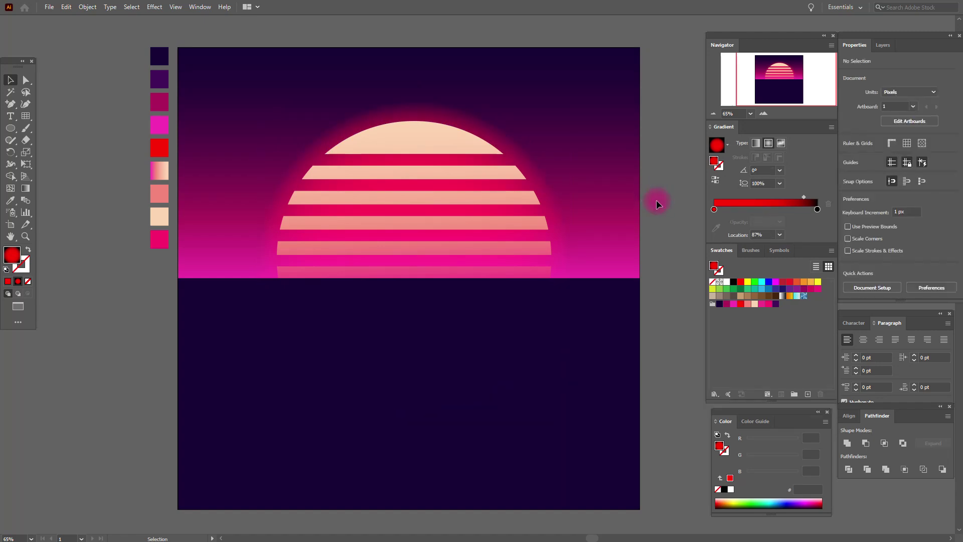
- Draw a tiny white circle, about 8.6 px, on the pasteboard
click(10, 237)
drag(310, 338, 298, 324)
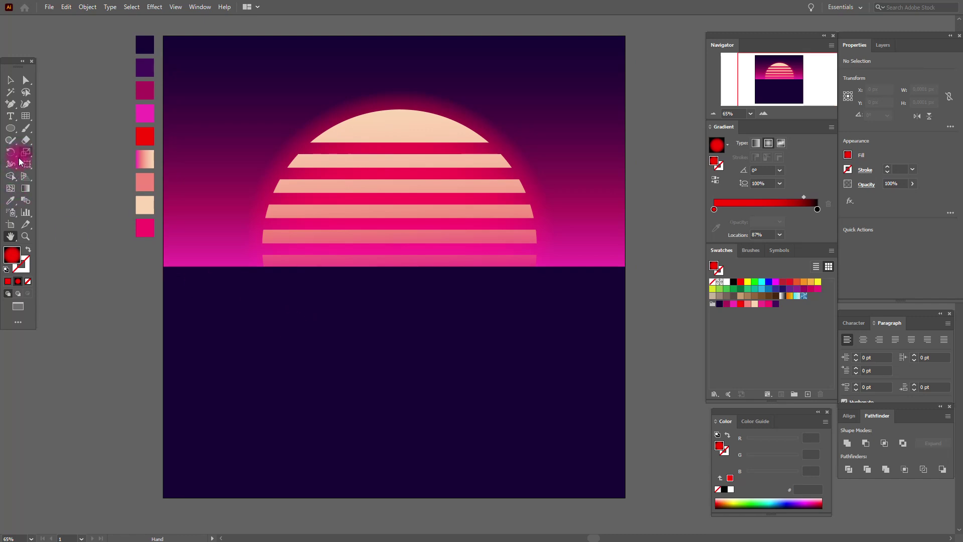
click(726, 282)
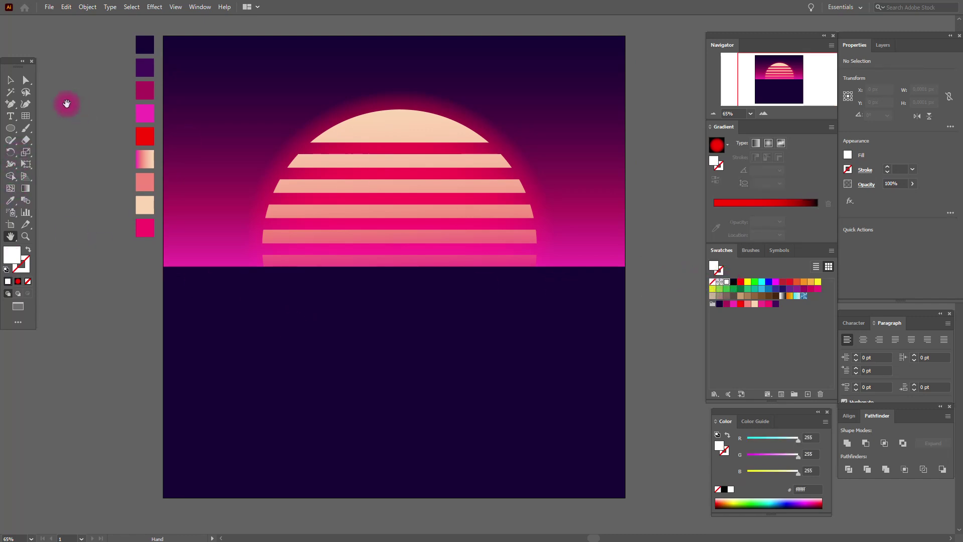
click(10, 128)
drag(86, 151, 89, 153)
click(10, 80)
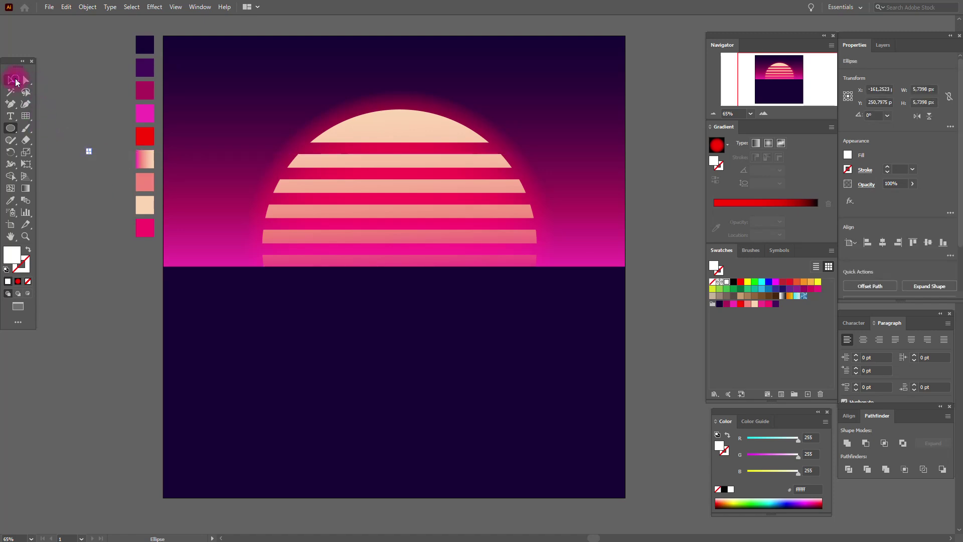
click(64, 100)
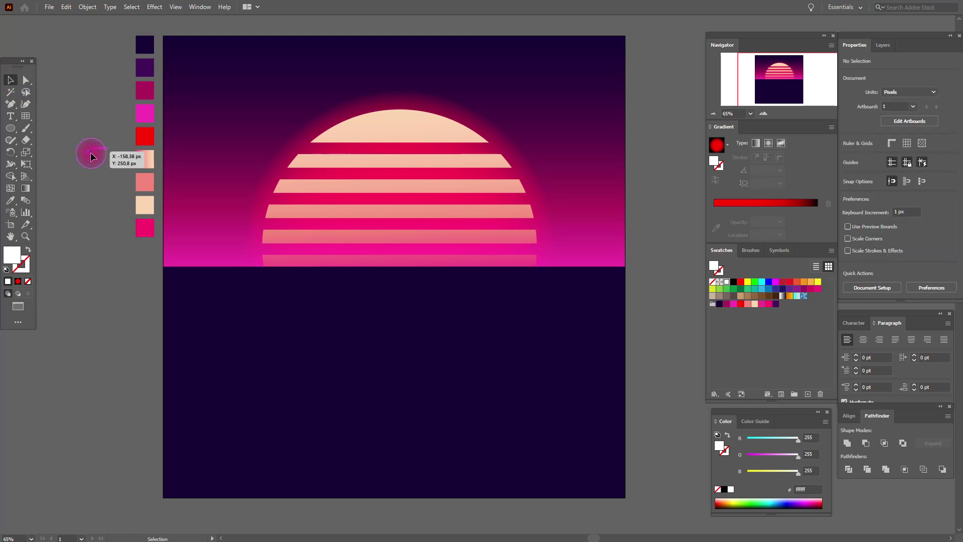
click(90, 155)
- Save the tiny white circle as a new symbol in the Symbols panel
click(780, 250)
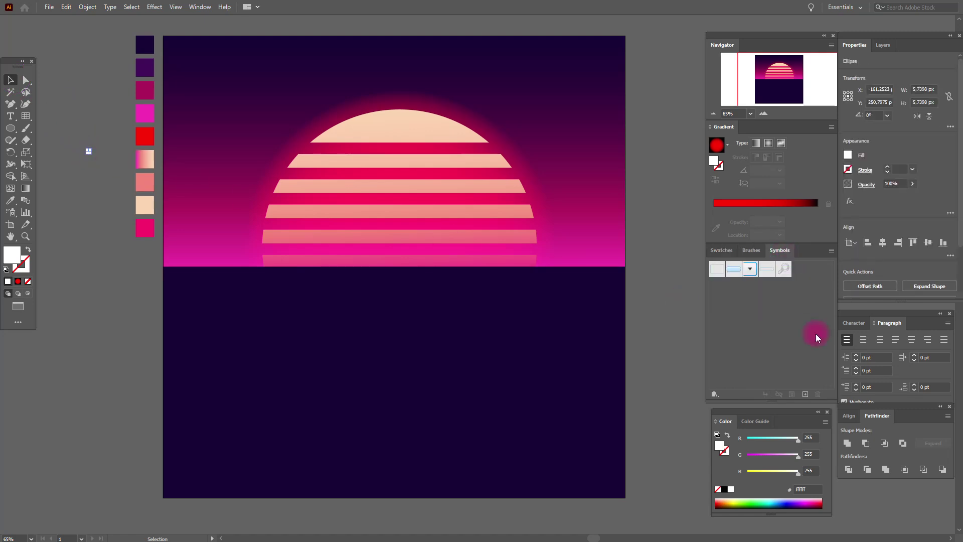
click(807, 394)
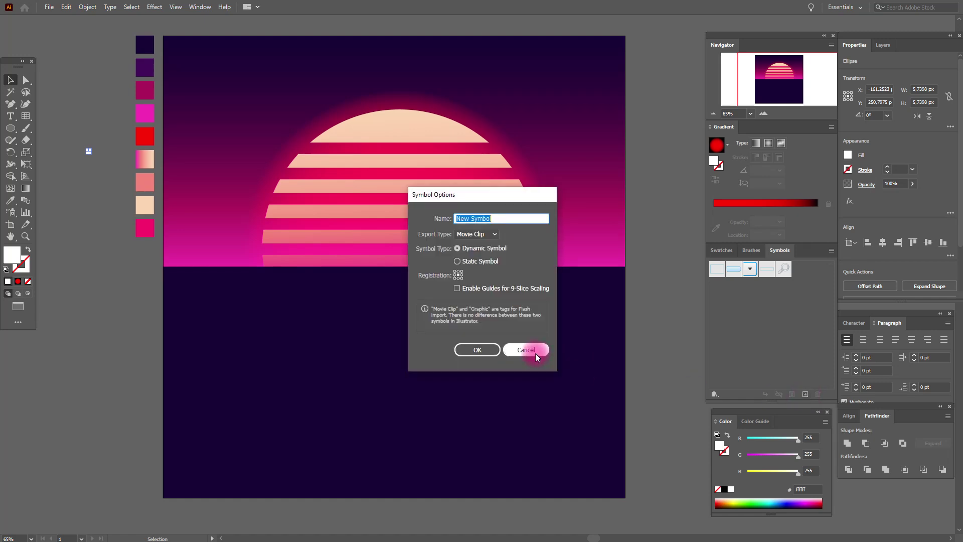
click(469, 345)
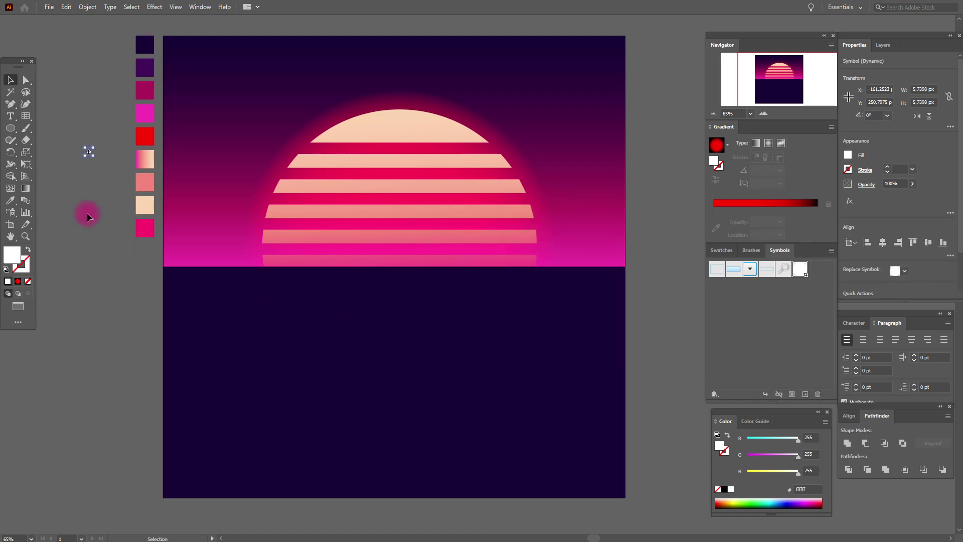
drag(80, 153, 95, 159)
click(95, 159)
click(11, 212)
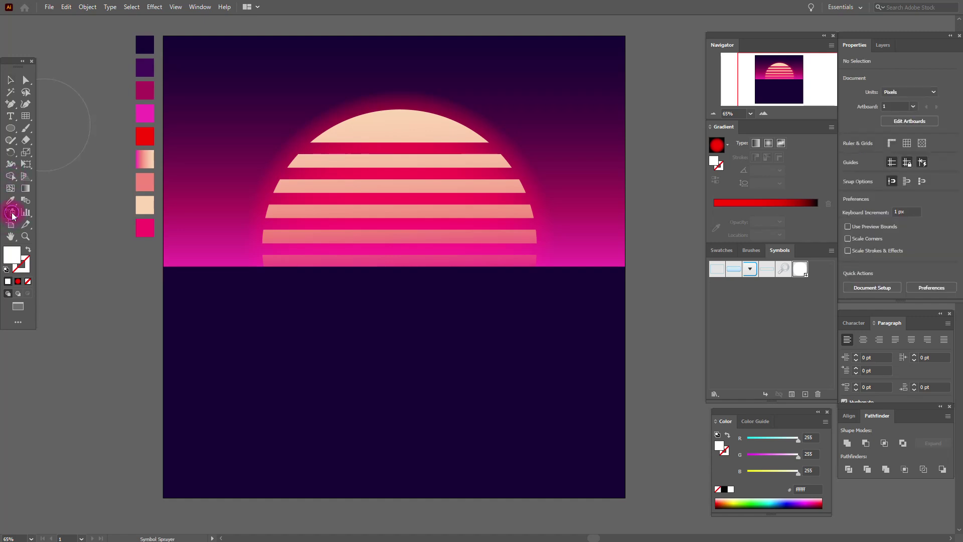
- Spray white star dots across the upper sky and give them Soft Light at 40% opacity
mouse_move(182, 49)
mouse_down()
mouse_move(215, 56)
mouse_move(226, 161)
mouse_move(531, 103)
mouse_move(205, 96)
mouse_move(597, 71)
mouse_up()
click(868, 185)
click(798, 202)
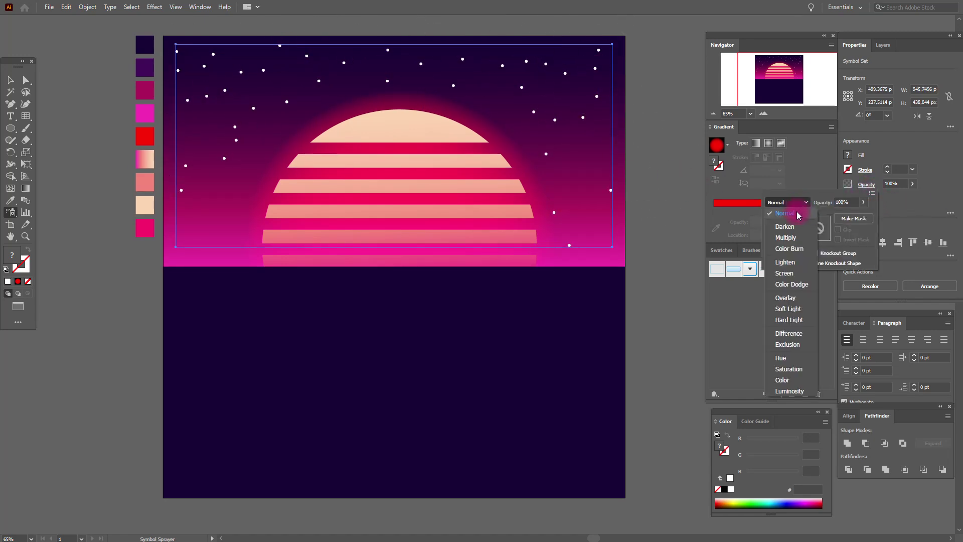
click(785, 309)
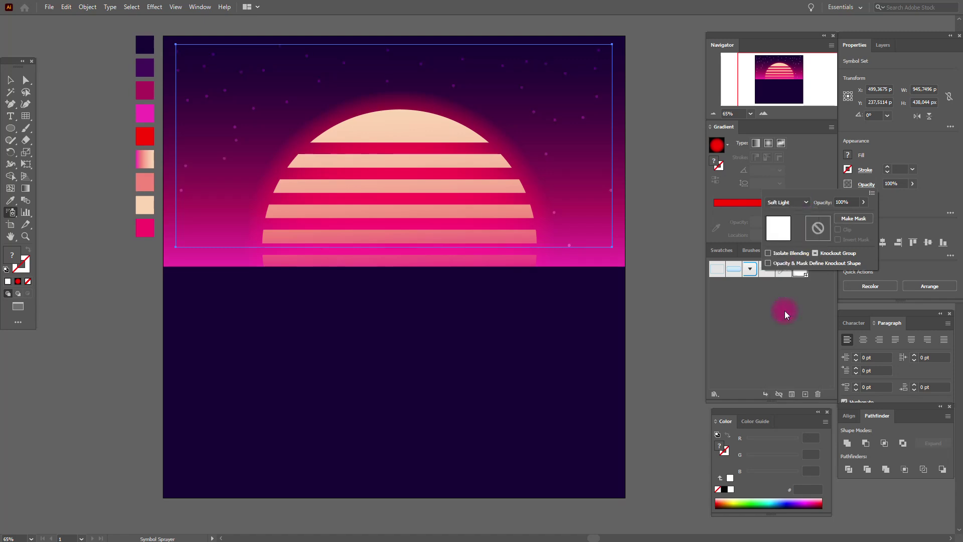
click(10, 81)
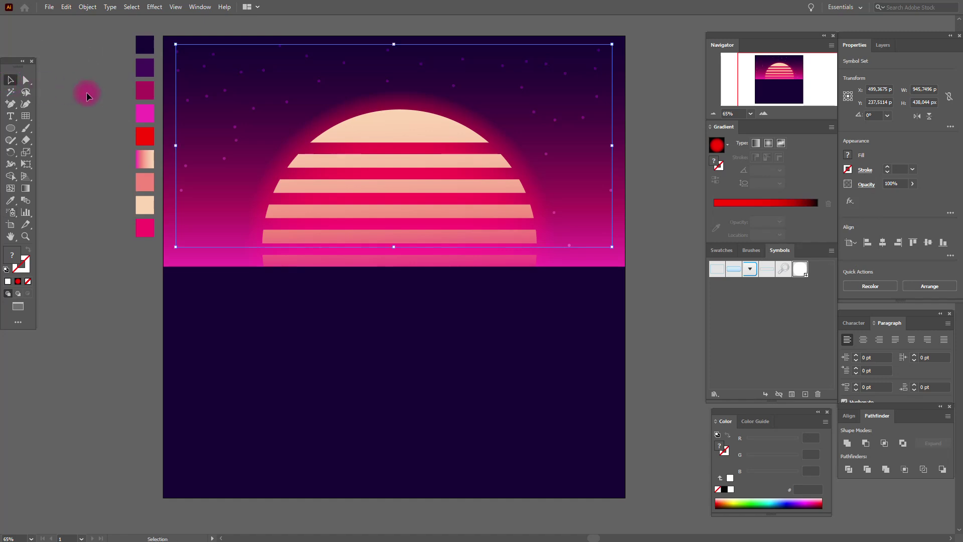
click(86, 95)
click(341, 62)
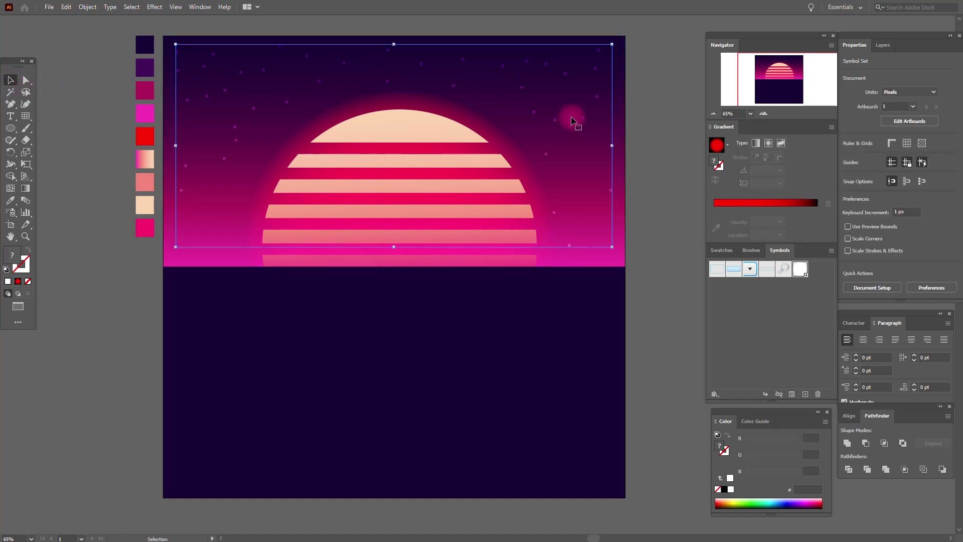
click(893, 181)
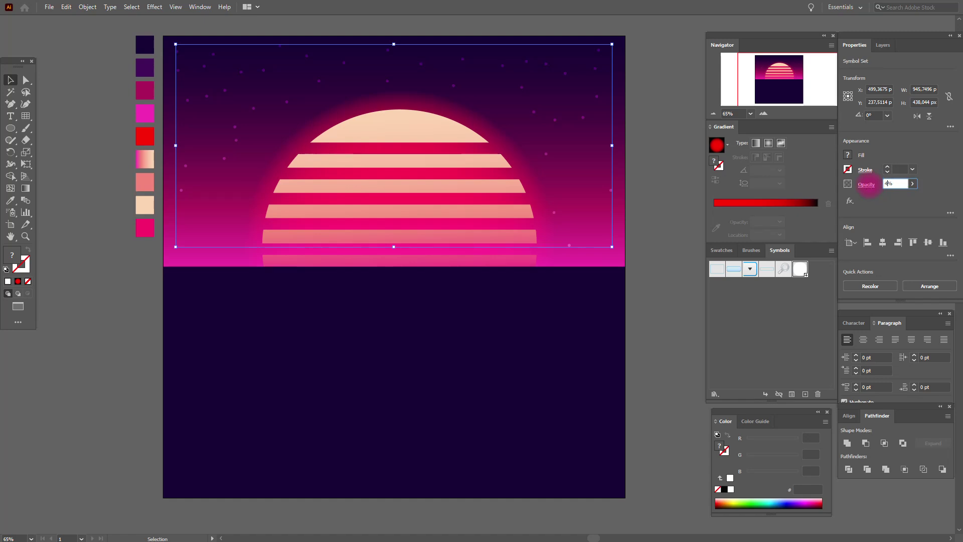
key(Return)
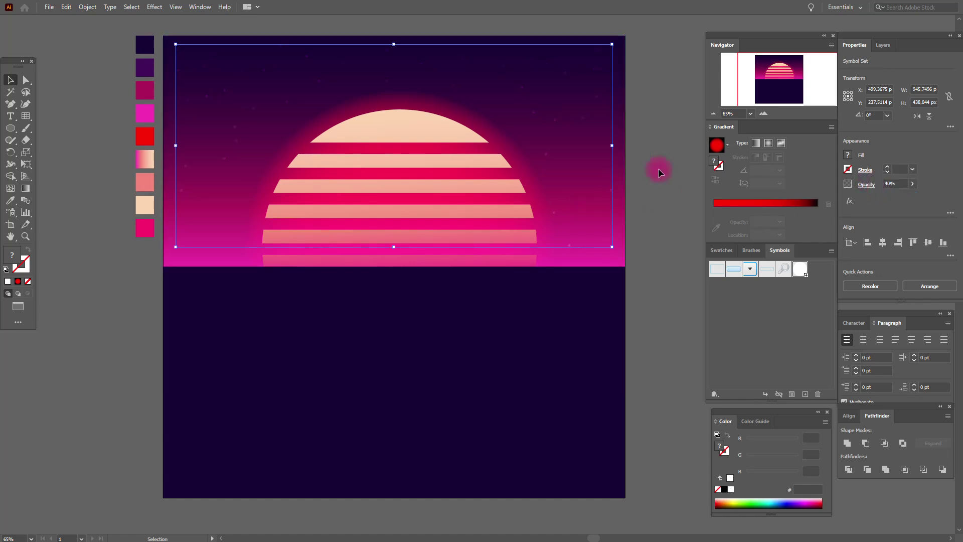
click(661, 166)
- Spray a second set of stars across the top of the sky and blend it with Soft Light
click(12, 212)
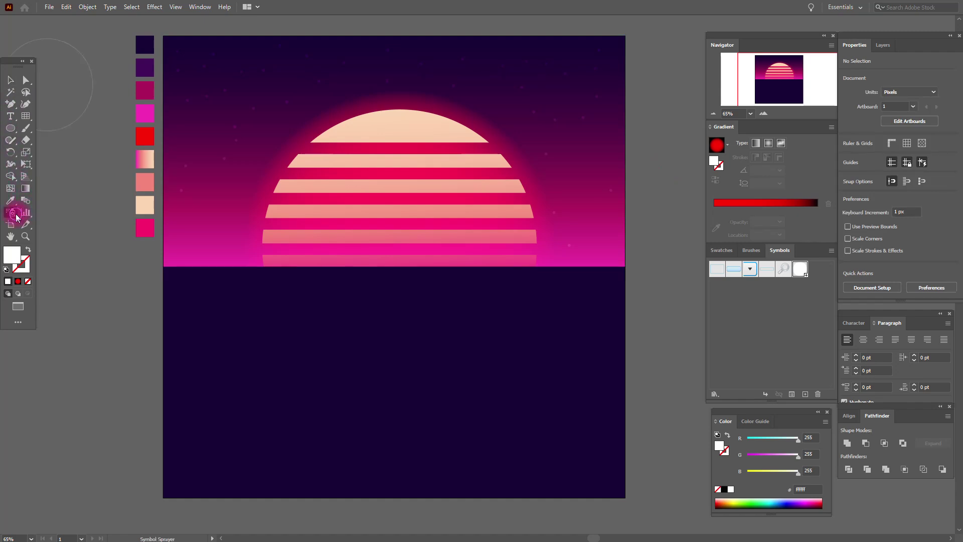
click(190, 83)
mouse_move(190, 83)
mouse_down()
mouse_move(242, 59)
mouse_move(209, 110)
mouse_move(442, 48)
mouse_move(258, 168)
mouse_up()
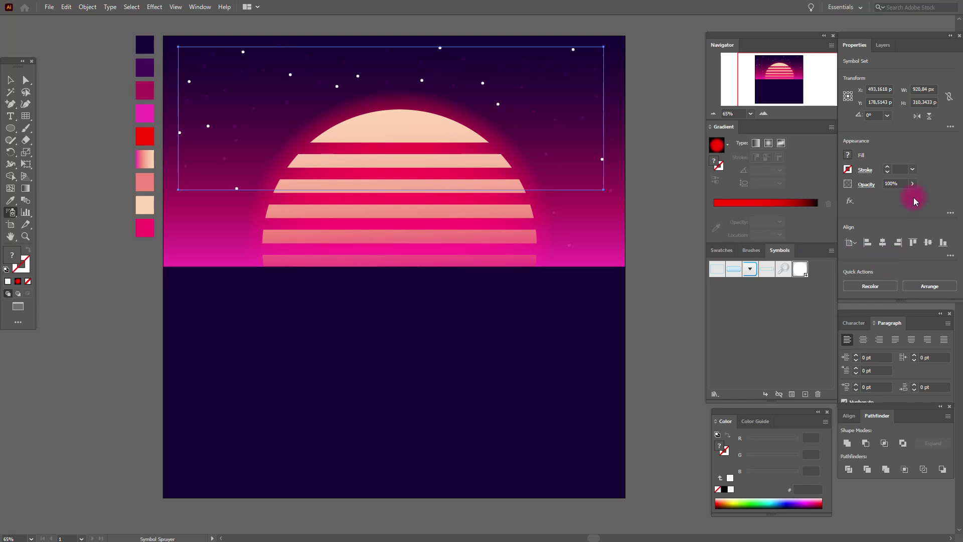
click(866, 184)
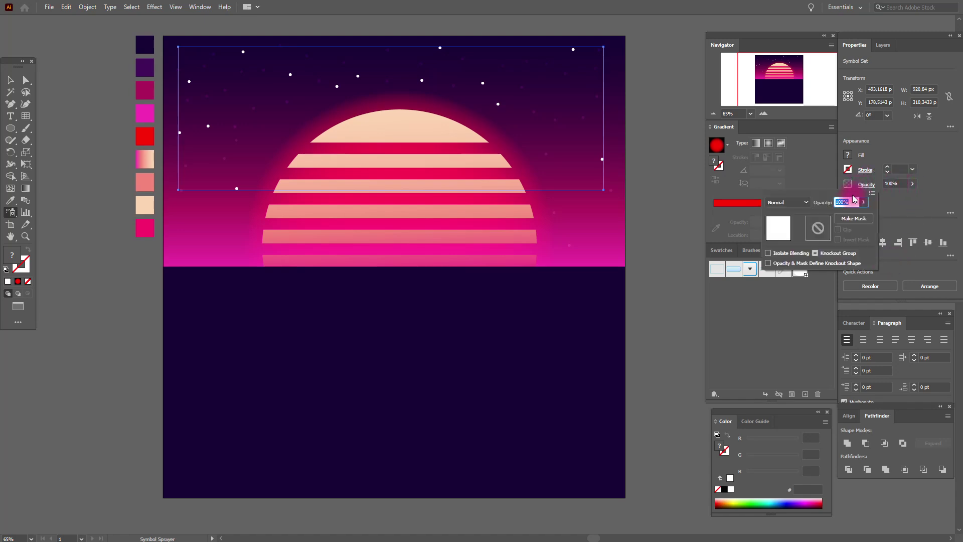
click(798, 202)
click(790, 307)
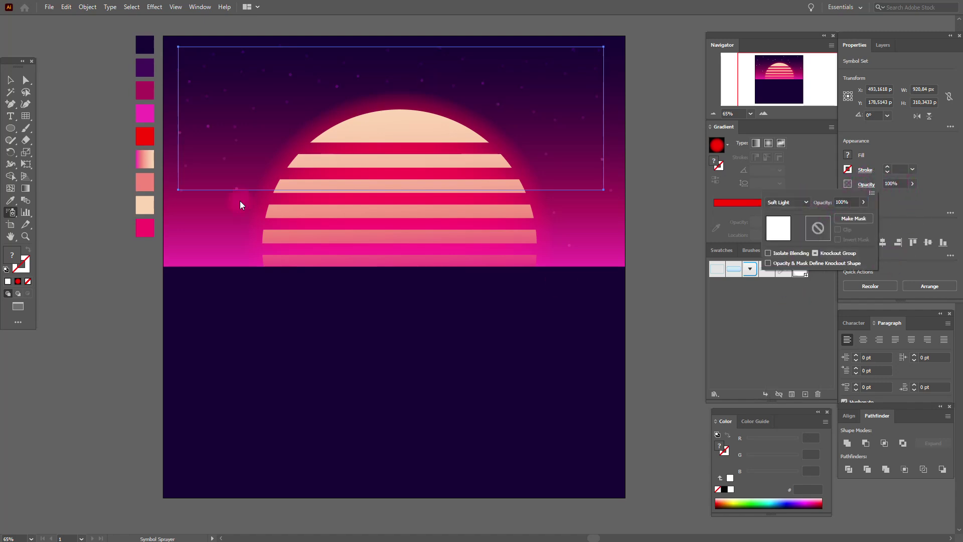
click(3, 83)
click(10, 80)
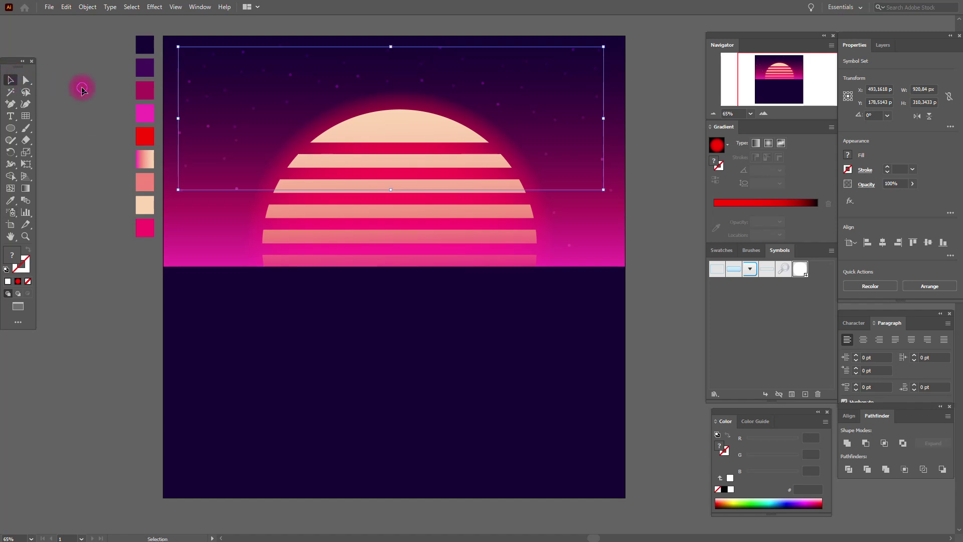
click(82, 90)
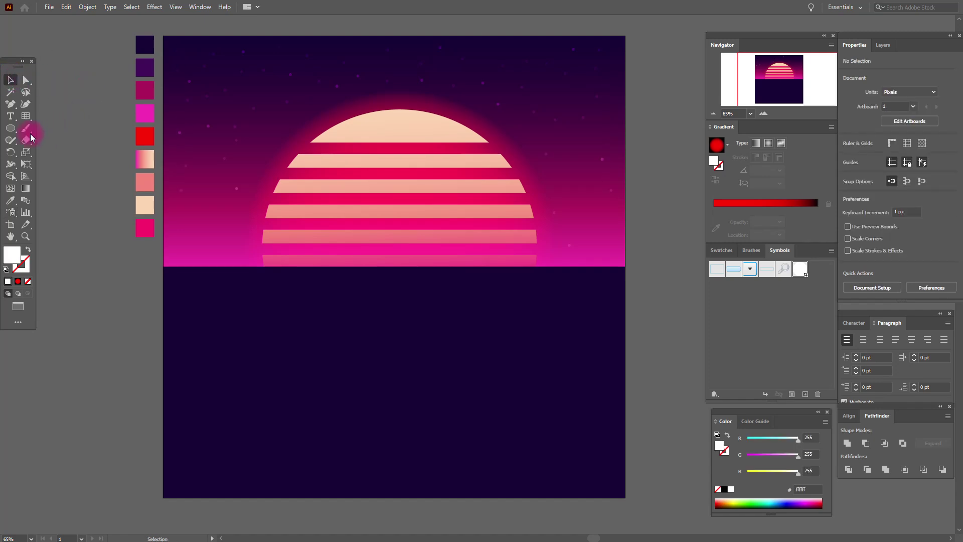
- Sample the dark purple swatch and draw the first buildings on the horizon, left of the sun
click(10, 200)
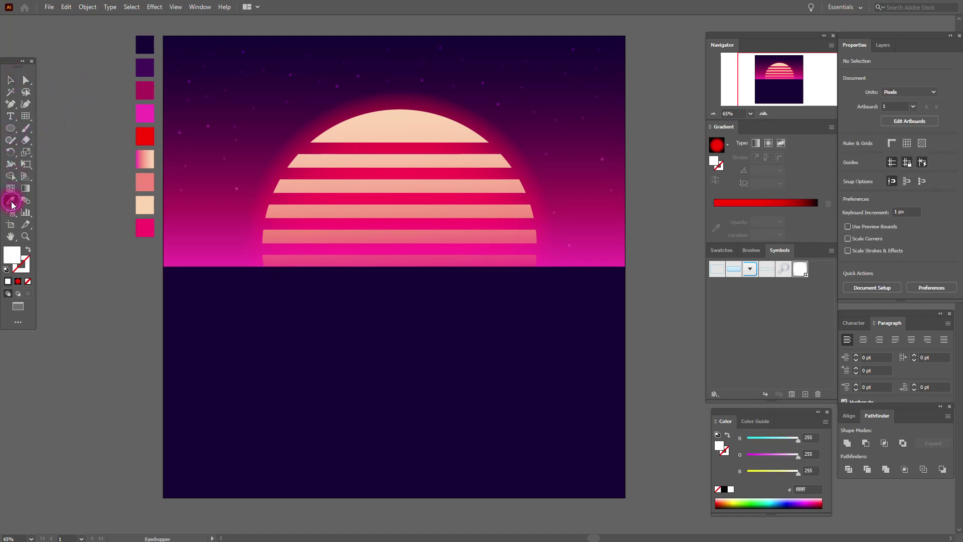
click(144, 68)
click(12, 130)
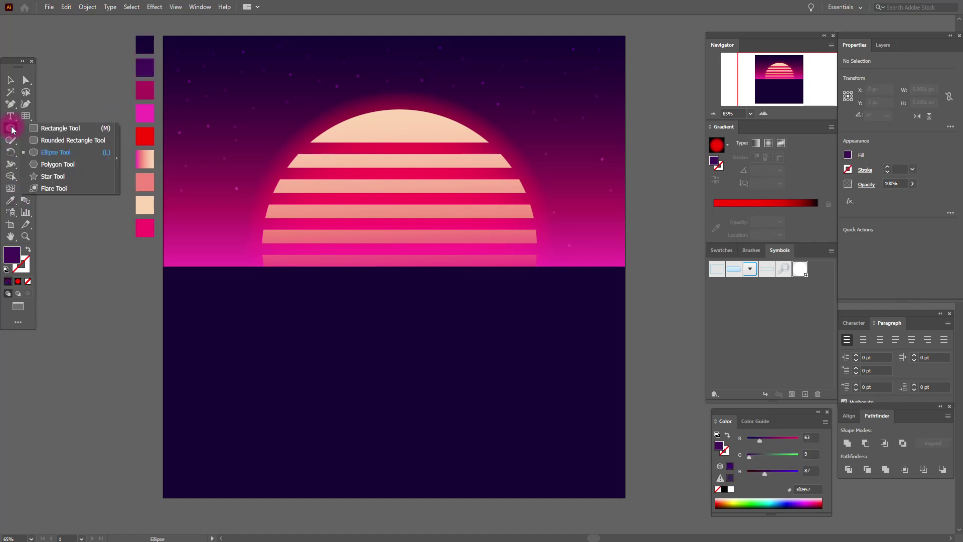
click(48, 127)
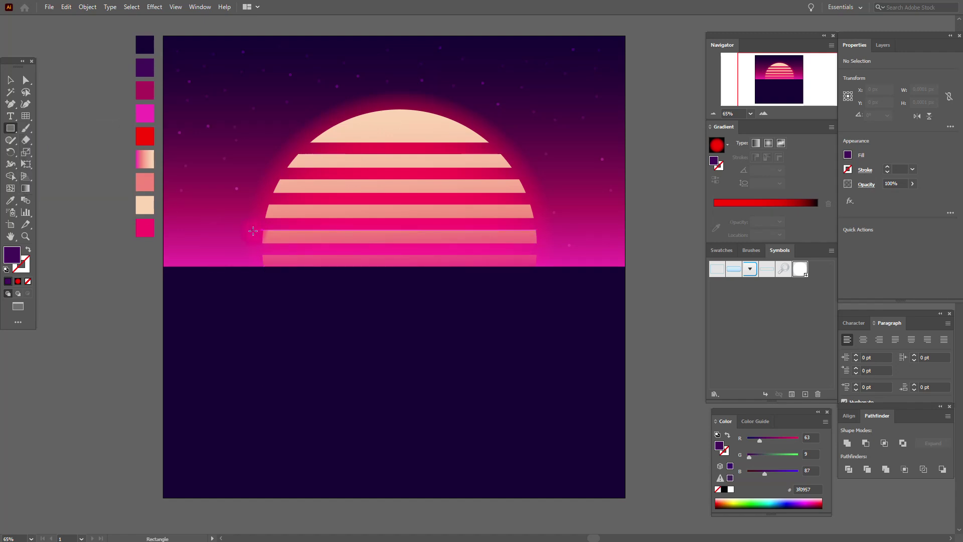
drag(252, 208, 276, 266)
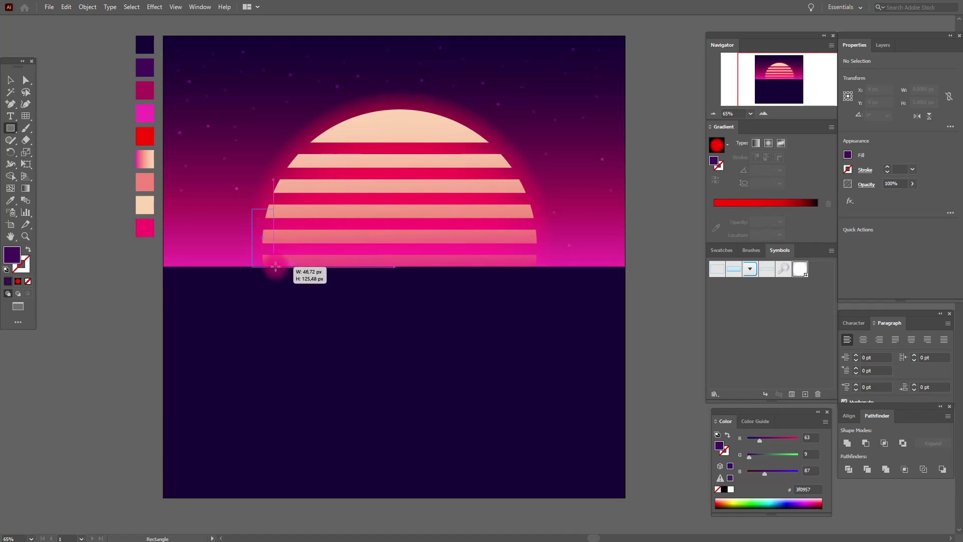
drag(276, 266, 295, 267)
mouse_move(294, 230)
mouse_down()
mouse_move(324, 267)
mouse_move(345, 267)
mouse_up()
- Add more buildings, a thin tower and an antenna rightward to the skyline's end
drag(341, 219, 371, 267)
drag(359, 205, 371, 267)
drag(371, 190, 391, 266)
drag(404, 180, 427, 266)
drag(410, 153, 420, 190)
drag(460, 159, 452, 266)
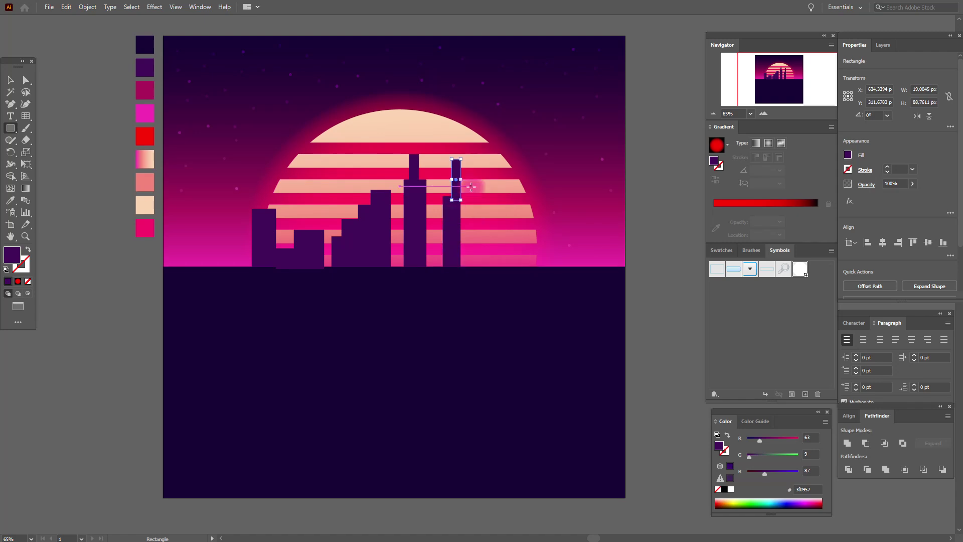
drag(472, 186, 497, 267)
drag(504, 189, 529, 267)
drag(527, 229, 540, 265)
mouse_move(537, 200)
mouse_down()
mouse_move(562, 266)
mouse_move(580, 270)
mouse_up()
drag(579, 204, 601, 268)
- Unite the three leftmost buildings into one shape with Pathfinder
click(25, 80)
click(48, 111)
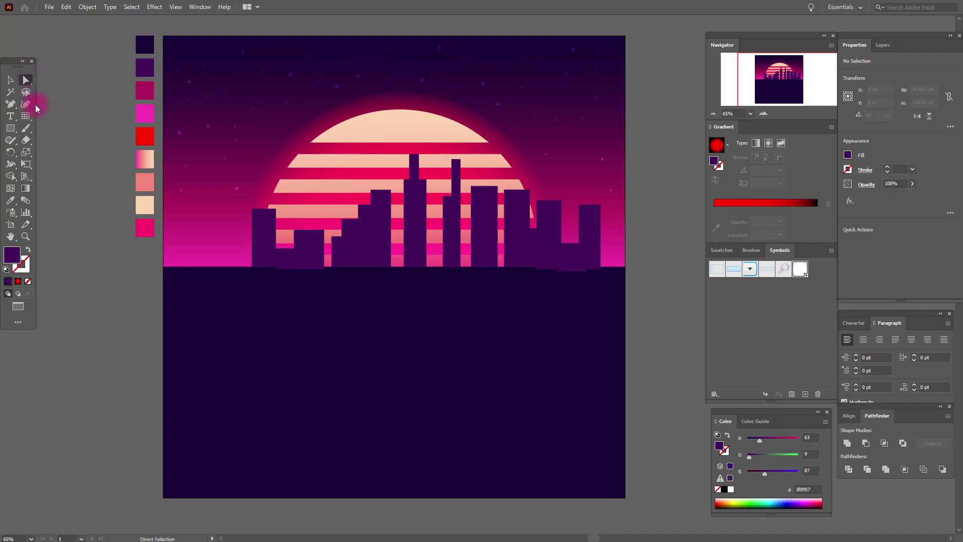
click(10, 80)
click(264, 236)
shift+click(310, 244)
shift+click(286, 258)
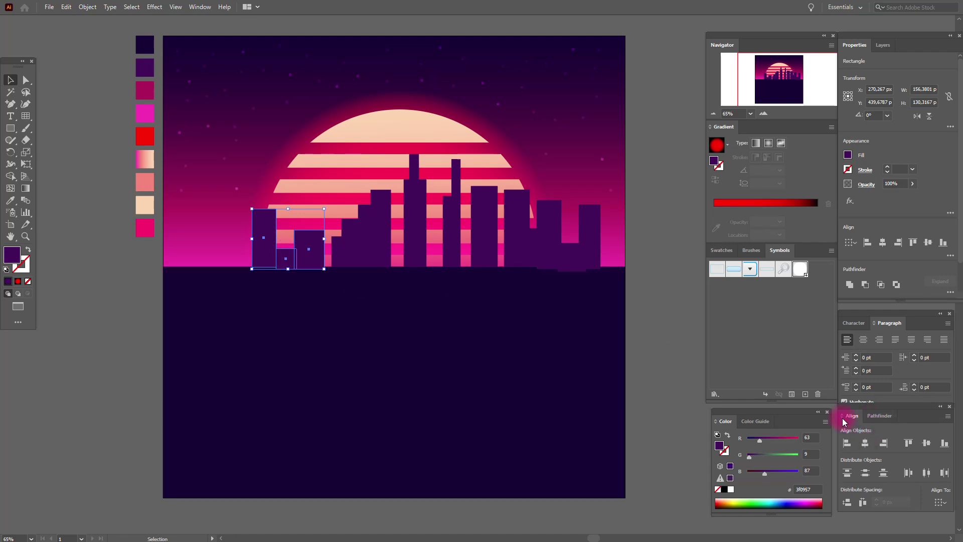
click(881, 417)
click(850, 444)
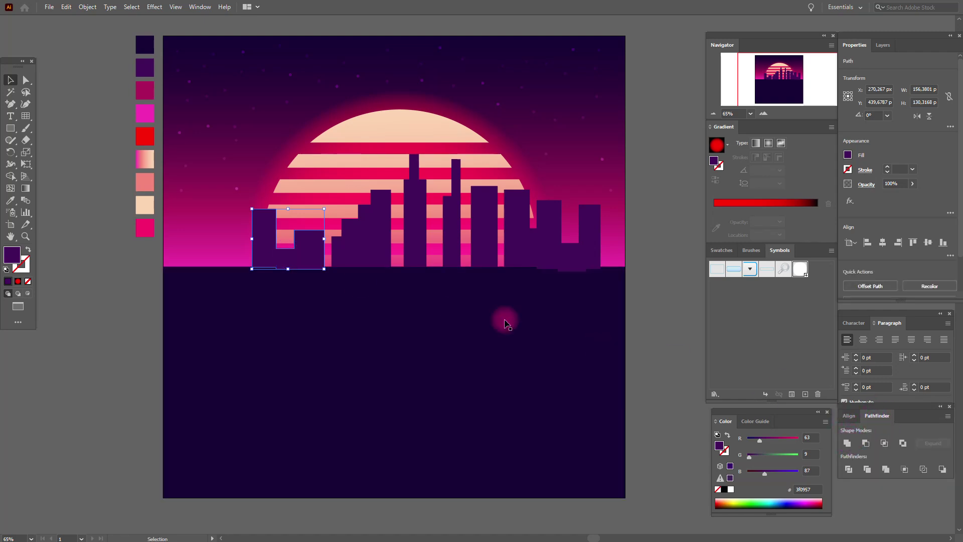
- Unite the four middle buildings into one shape
click(349, 227)
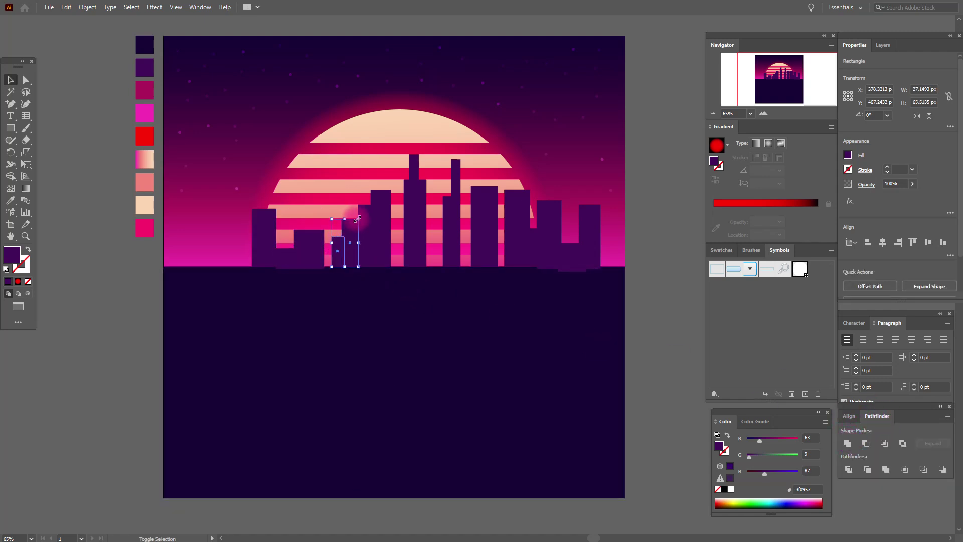
shift+click(362, 210)
click(848, 443)
- Horizontally centre the antenna on the tall tower and unite them
click(414, 173)
shift+click(420, 203)
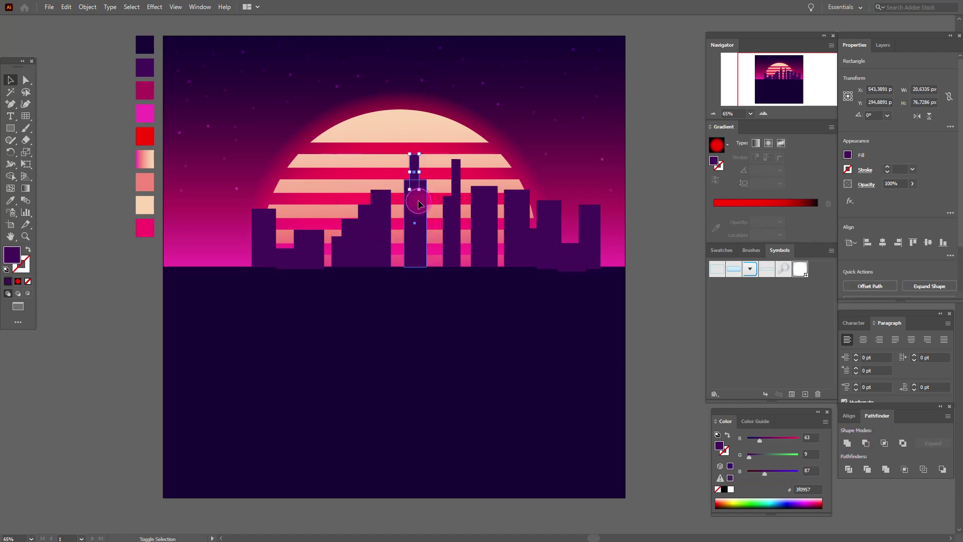
click(852, 415)
click(867, 443)
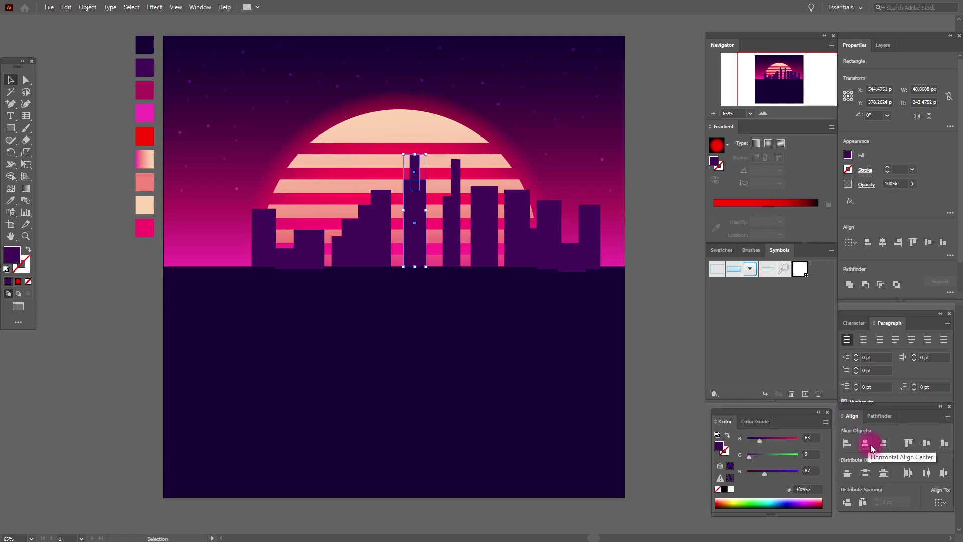
click(875, 416)
click(848, 442)
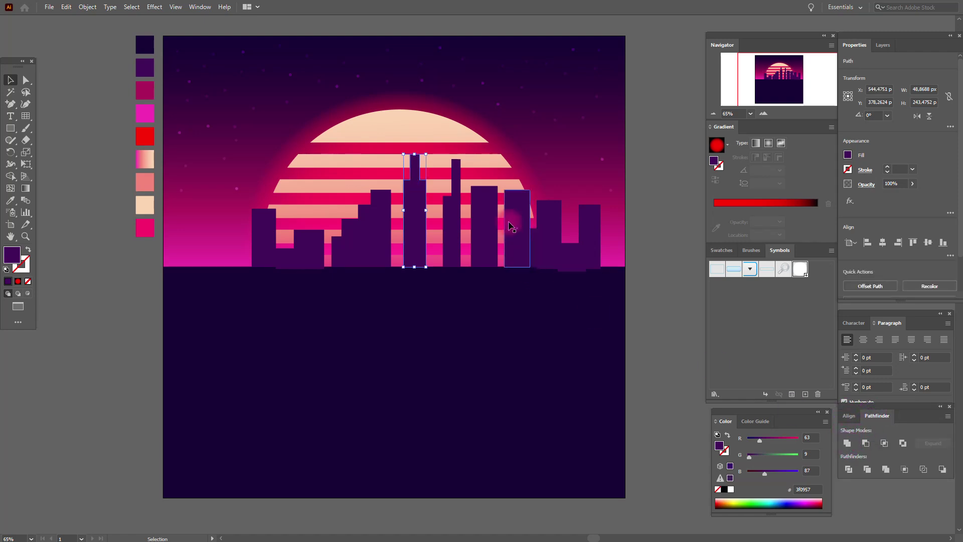
- Centre the second tower's antenna on it and merge the two into one shape
click(451, 221)
shift+click(456, 179)
click(852, 415)
click(878, 443)
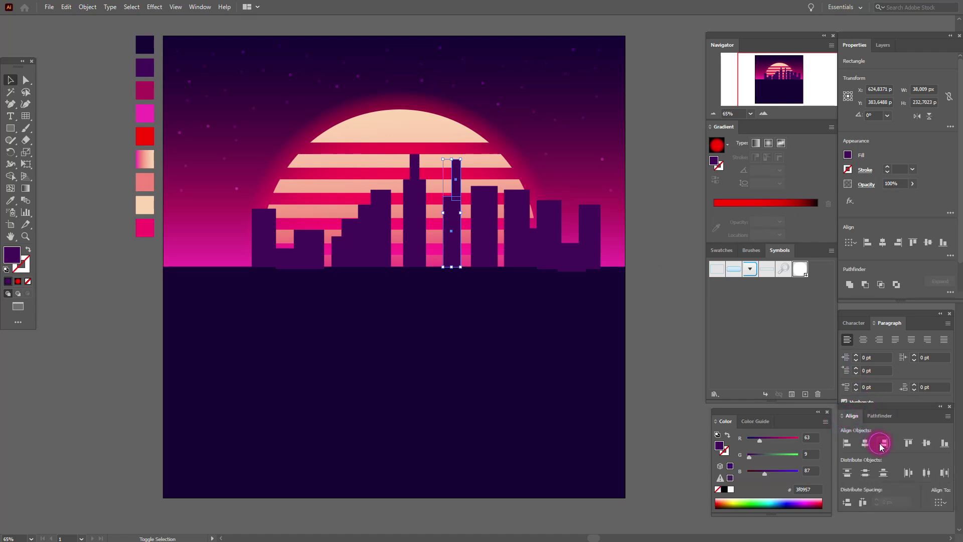
click(878, 416)
click(847, 442)
- Bottom-align the right-end buildings and unite them into one shape
click(477, 221)
click(517, 229)
shift+click(541, 243)
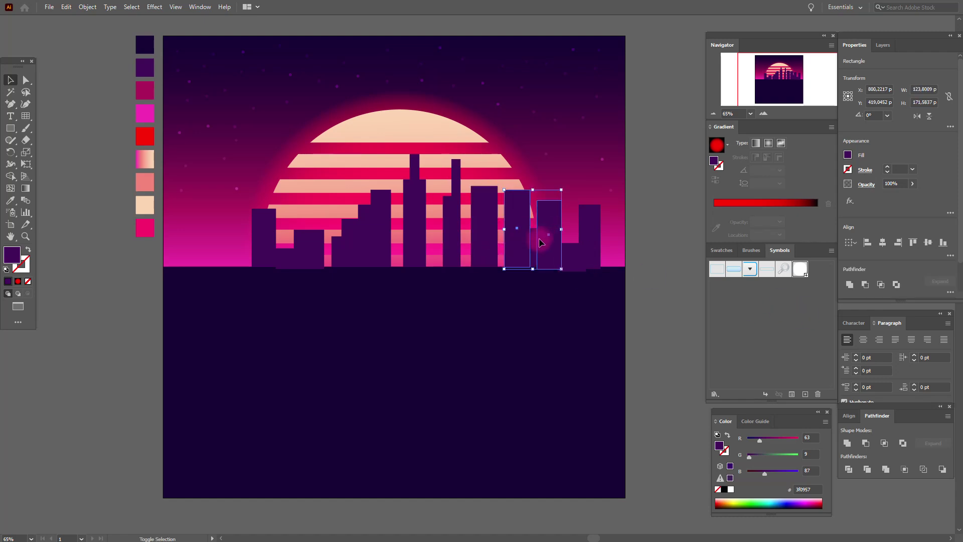
shift+click(569, 255)
shift+click(588, 234)
click(856, 420)
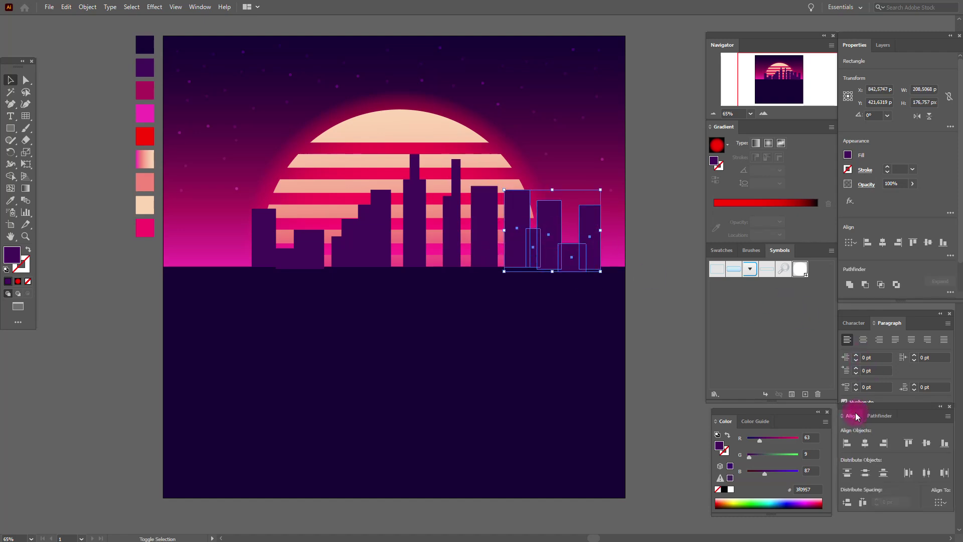
click(944, 443)
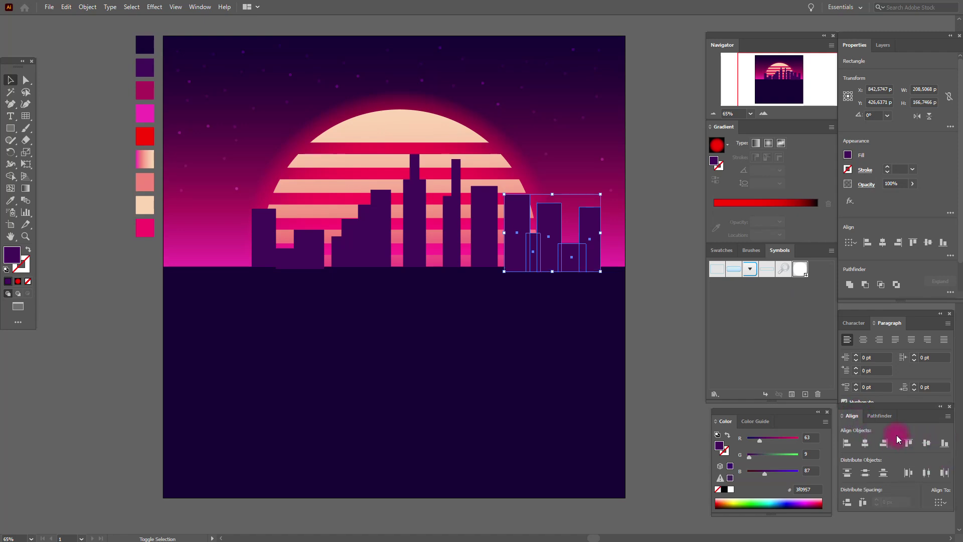
click(878, 416)
click(848, 443)
- Align all skyline buildings to one common bottom edge
shift+click(489, 219)
shift+click(454, 231)
shift+click(416, 228)
shift+click(375, 240)
shift+click(321, 251)
click(849, 416)
click(945, 444)
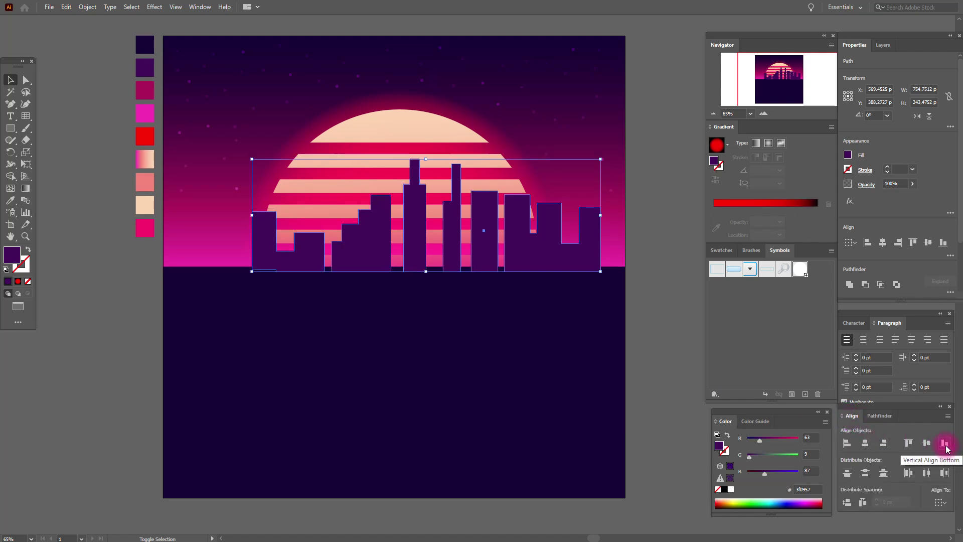
click(596, 323)
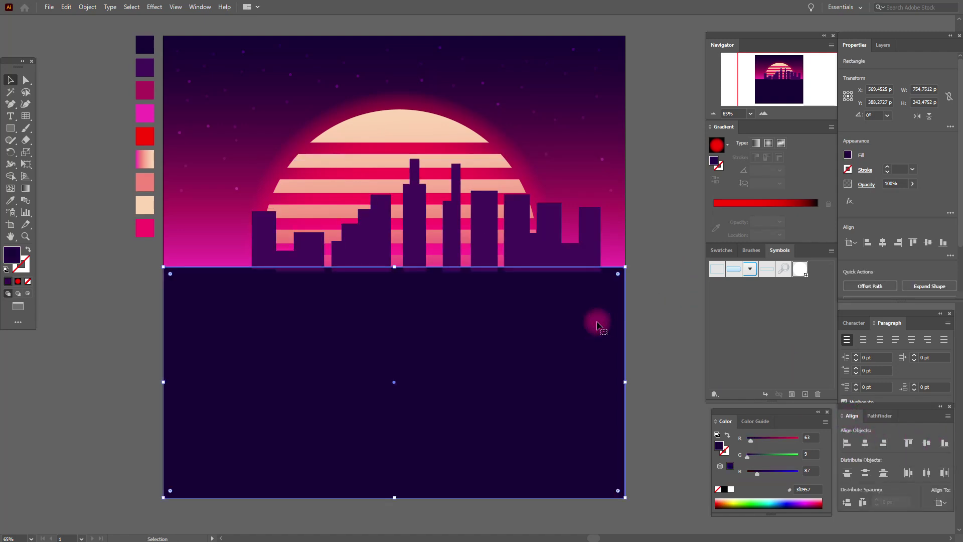
- Bring the dark ground rectangle in front of the skyline with Arrange > Bring to Front
right_click(597, 325)
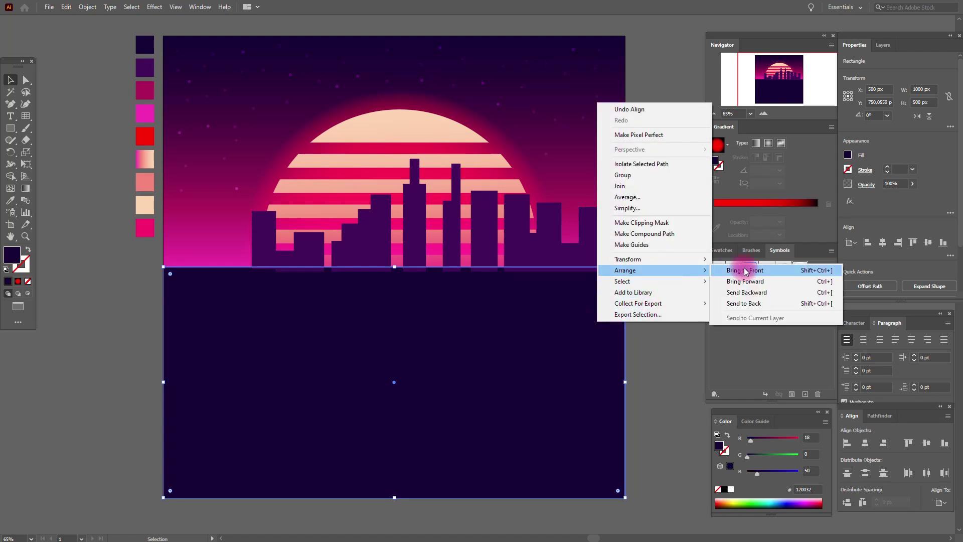
click(747, 267)
click(647, 275)
- Nudge the antenna tower, narrow tower and next building left to close the gaps
click(582, 256)
key(Left)
key(Left)
key(Left)
key(Left)
key(Left)
key(Left)
key(Left)
key(Left)
key(Left)
key(Right)
key(Right)
key(Right)
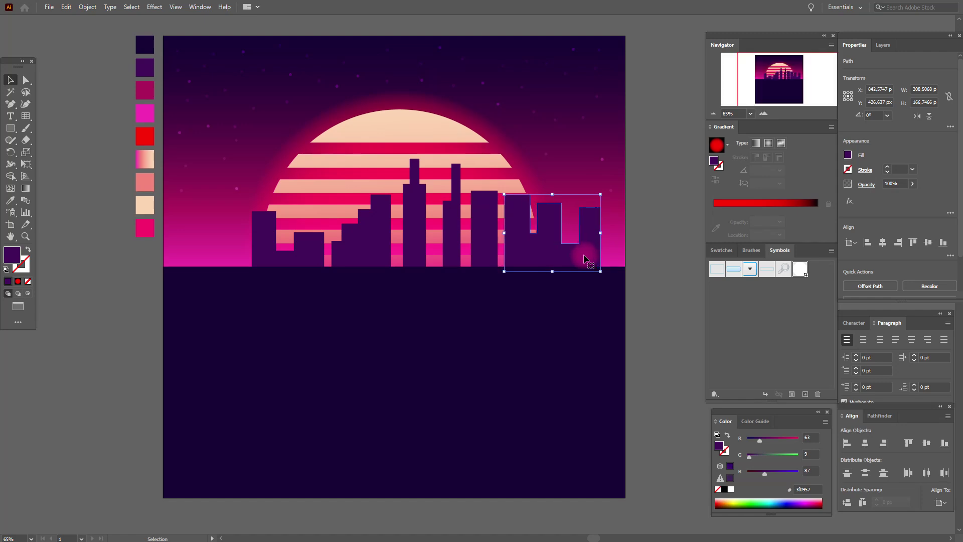
click(425, 247)
key(Left)
key(Left)
key(Left)
key(Left)
key(Left)
key(Left)
key(Left)
key(Left)
key(Left)
key(Left)
key(Left)
key(Left)
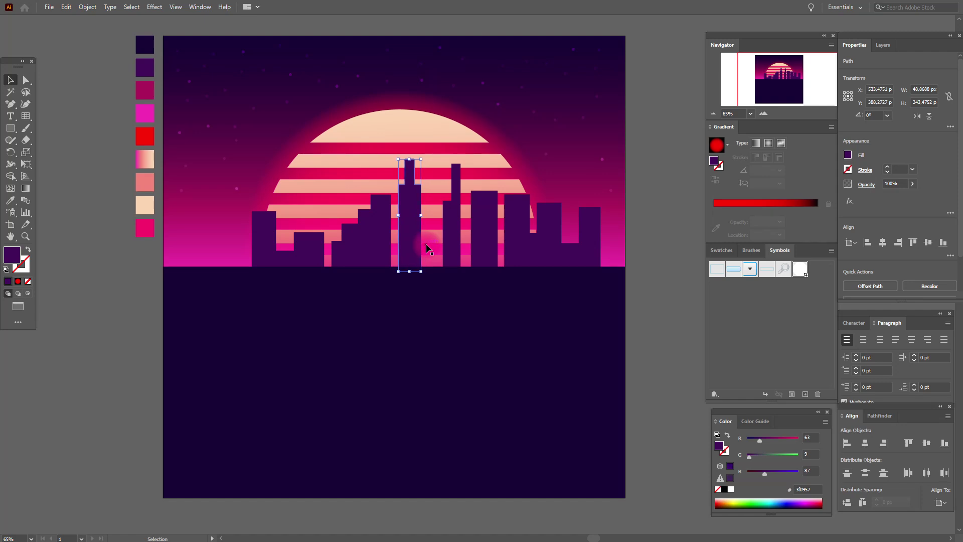
click(458, 245)
key(Left)
key(Left)
key(Left)
key(Left)
key(Left)
key(Left)
key(Left)
key(Left)
key(Left)
key(Left)
key(Left)
key(Left)
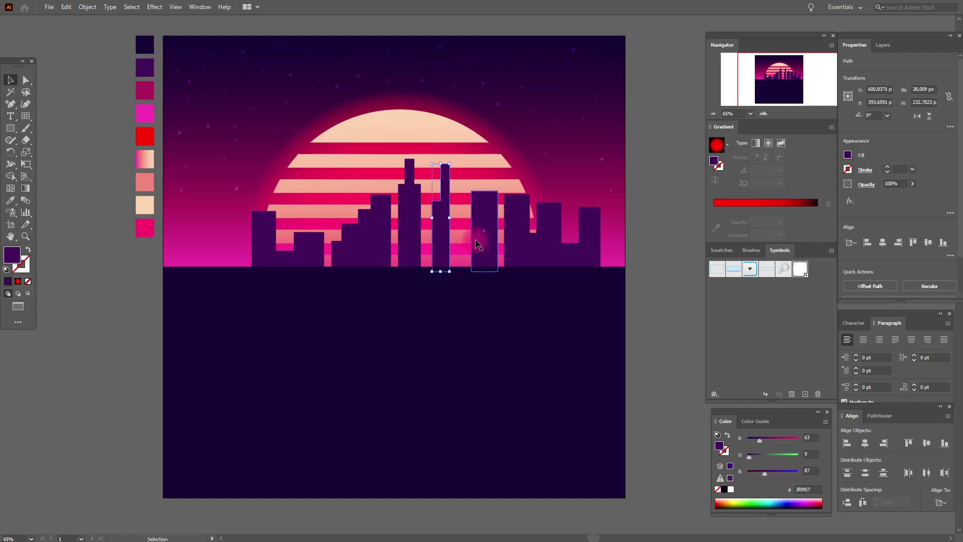
click(477, 246)
key(Left)
key(Left)
key(Left)
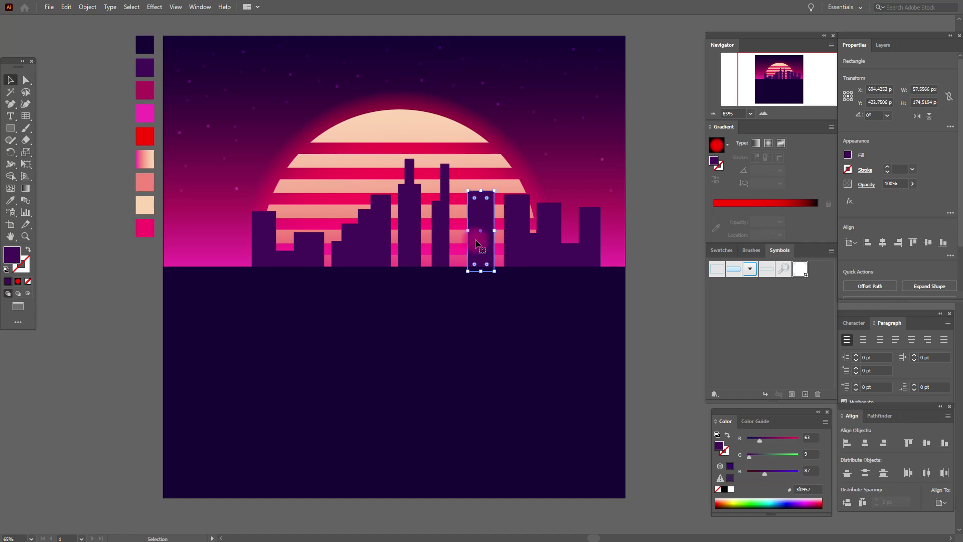
key(Left)
key(Left)
key(Left)
- Move the whole skyline to centre it over the sun and sit slightly lower on the horizon
click(527, 254)
shift+click(473, 251)
shift+click(444, 249)
shift+click(377, 254)
shift+click(316, 262)
drag(254, 218, 296, 225)
drag(438, 243, 395, 247)
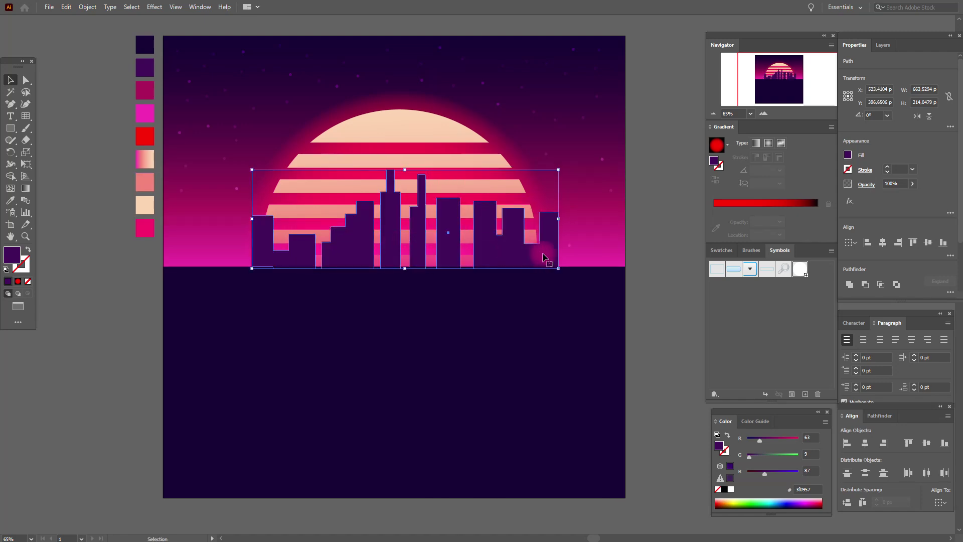
key(Left)
key(Left)
key(Left)
key(Left)
key(Left)
key(Left)
key(Left)
key(Down)
key(Down)
key(Down)
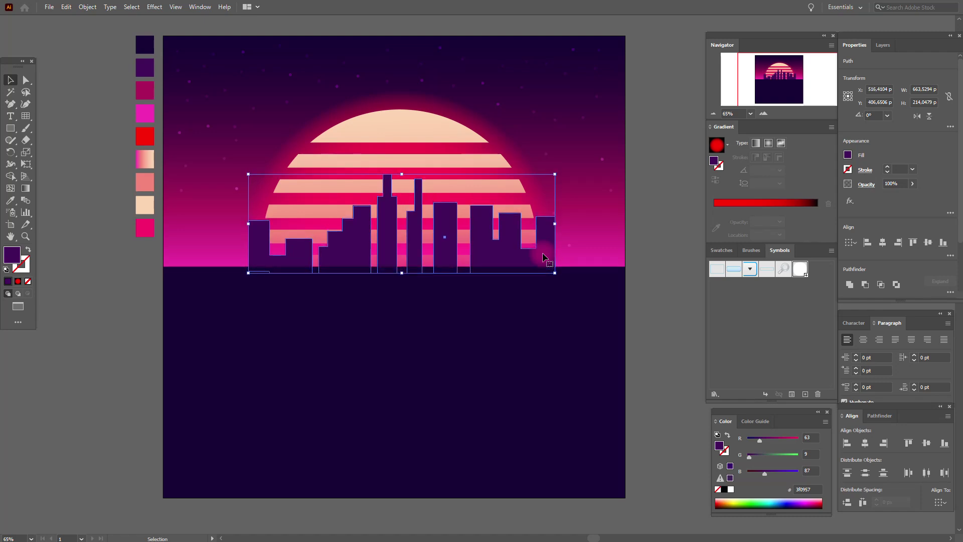
click(647, 209)
- Lower roof corners on the leftmost, stepped and right buildings with Direct Selection
key(a)
click(266, 232)
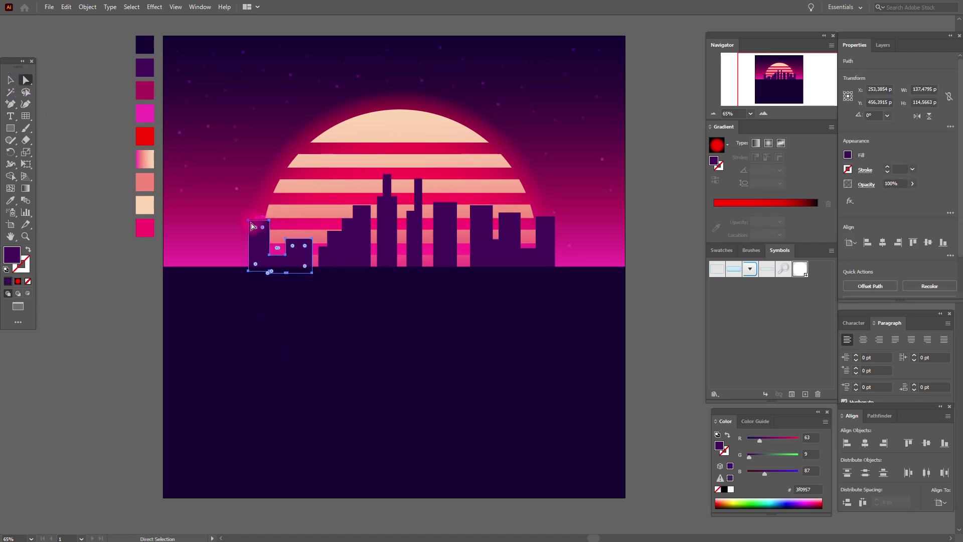
drag(250, 223, 251, 229)
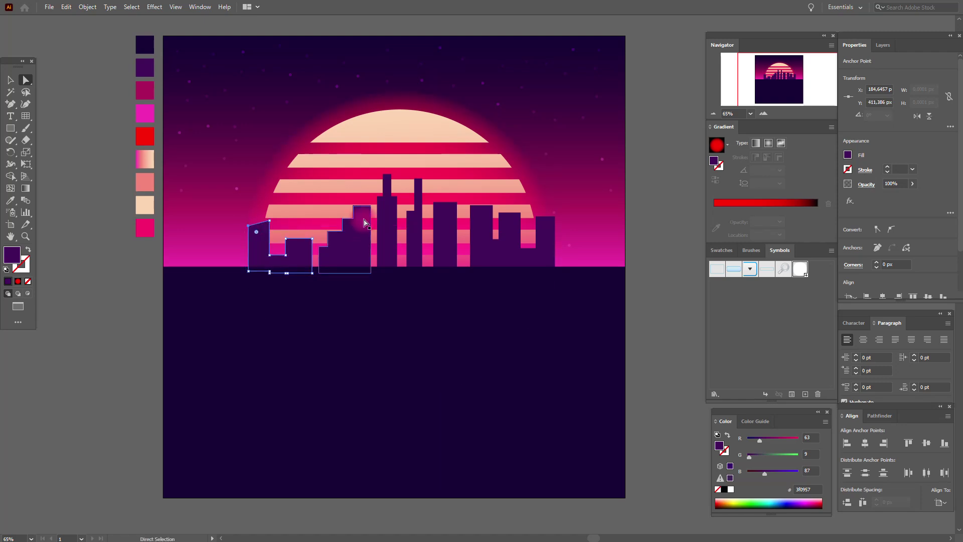
click(354, 207)
drag(354, 207, 353, 210)
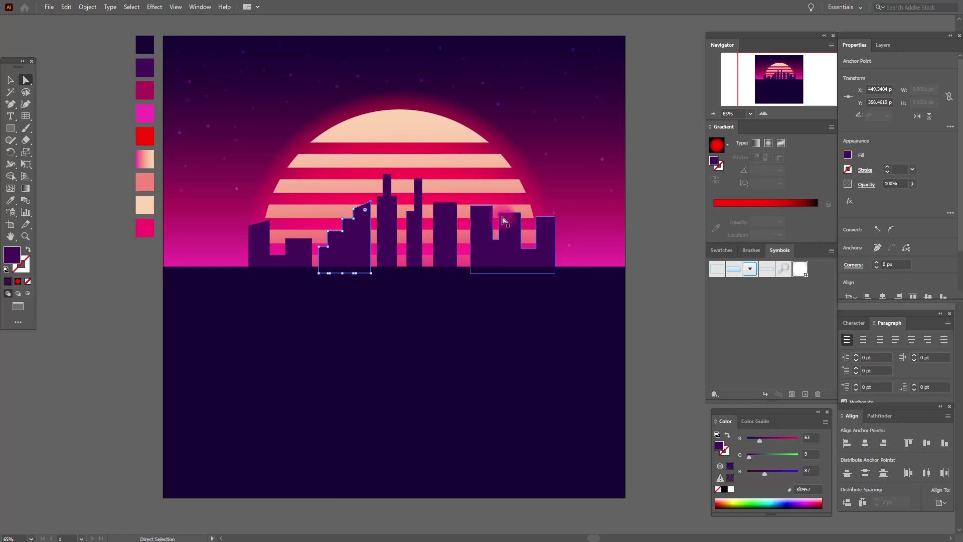
click(556, 221)
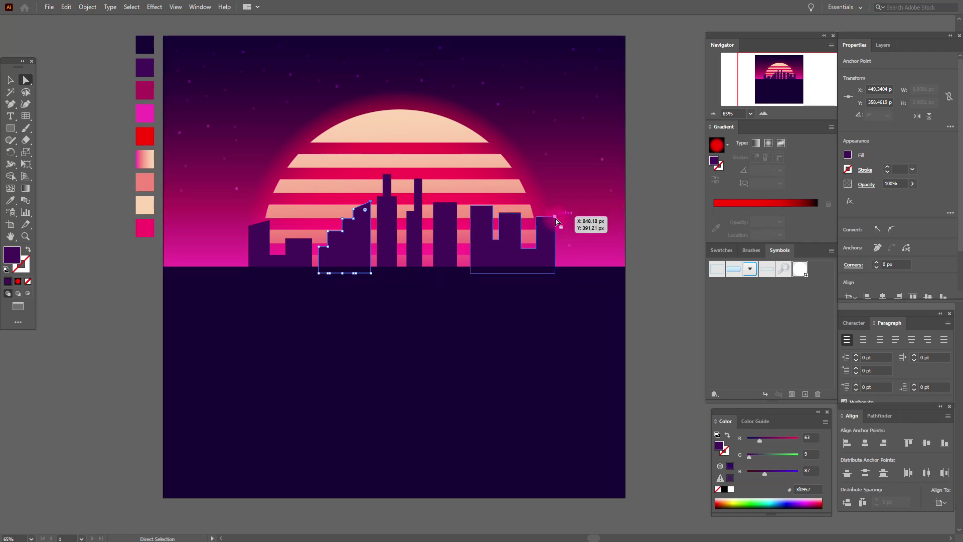
drag(555, 221, 556, 228)
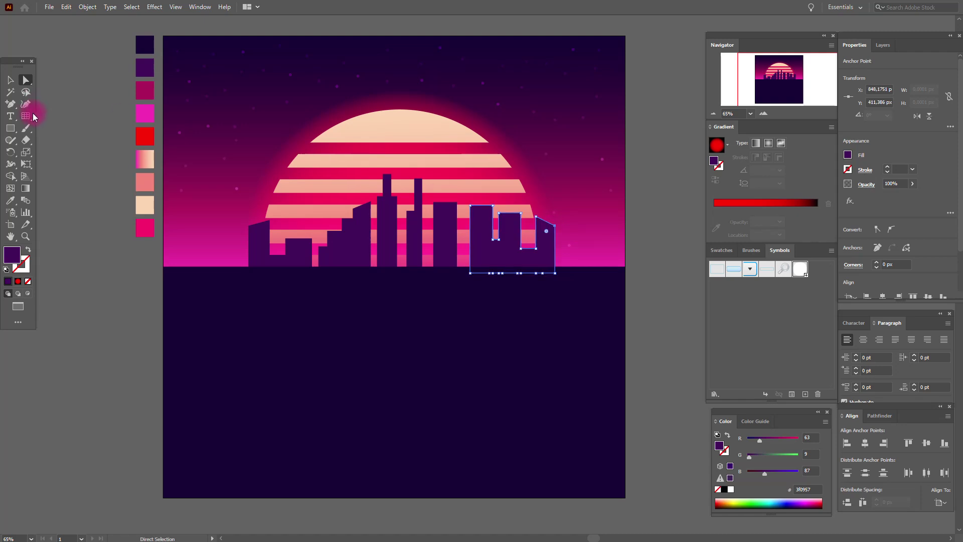
- Add an anchor point on the right building's roof and raise it into a pointed peak
click(15, 110)
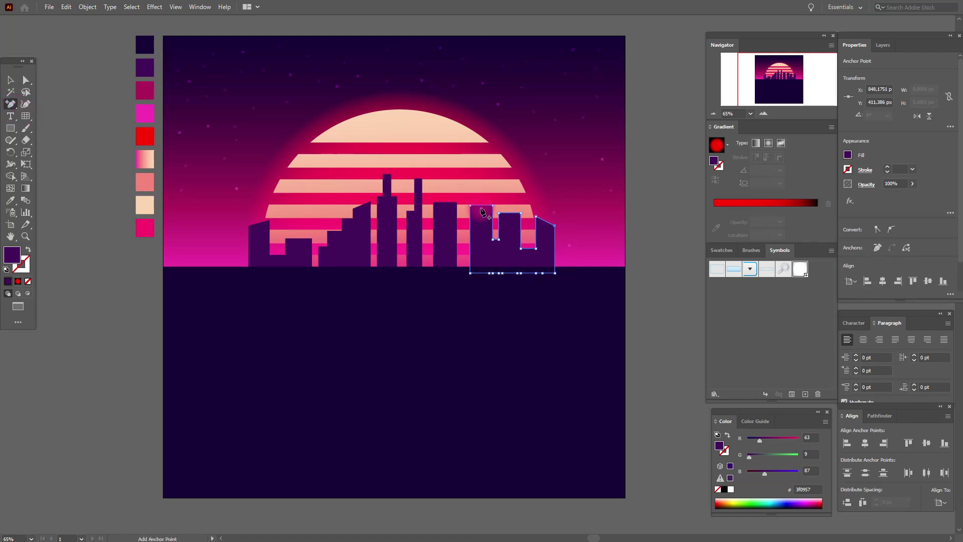
click(480, 206)
click(25, 80)
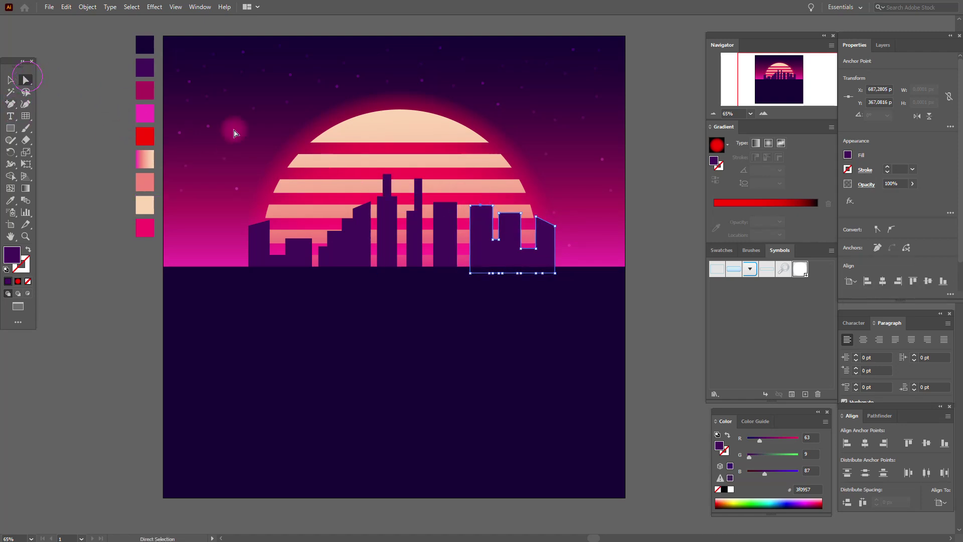
drag(482, 206, 482, 191)
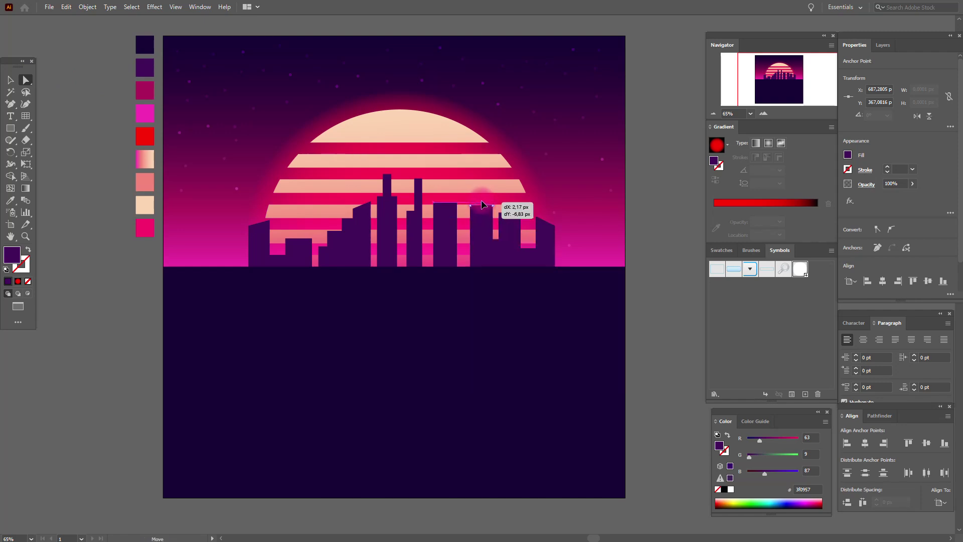
click(659, 222)
click(12, 130)
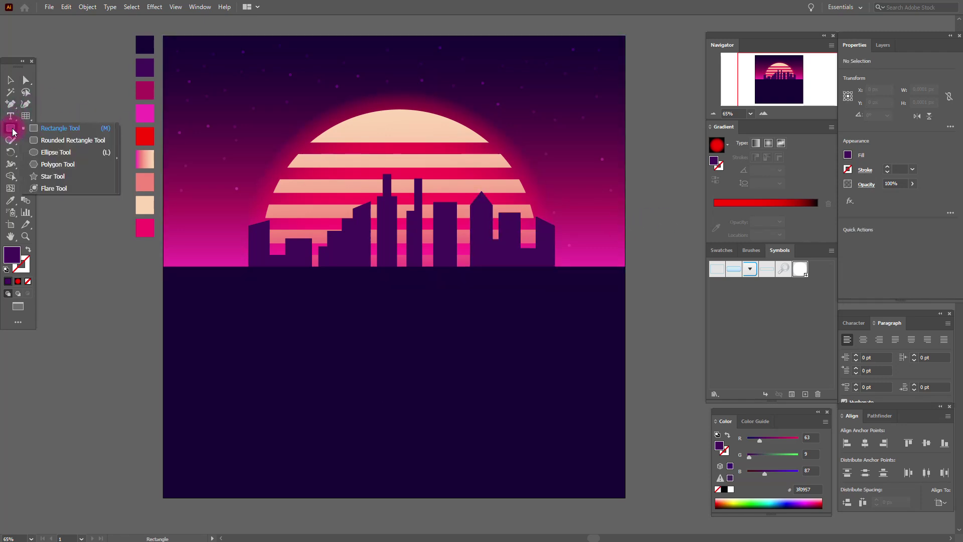
- Draw a thin antenna rod on a middle building and Alt-drag copies onto left and right buildings
click(42, 131)
drag(438, 185, 440, 207)
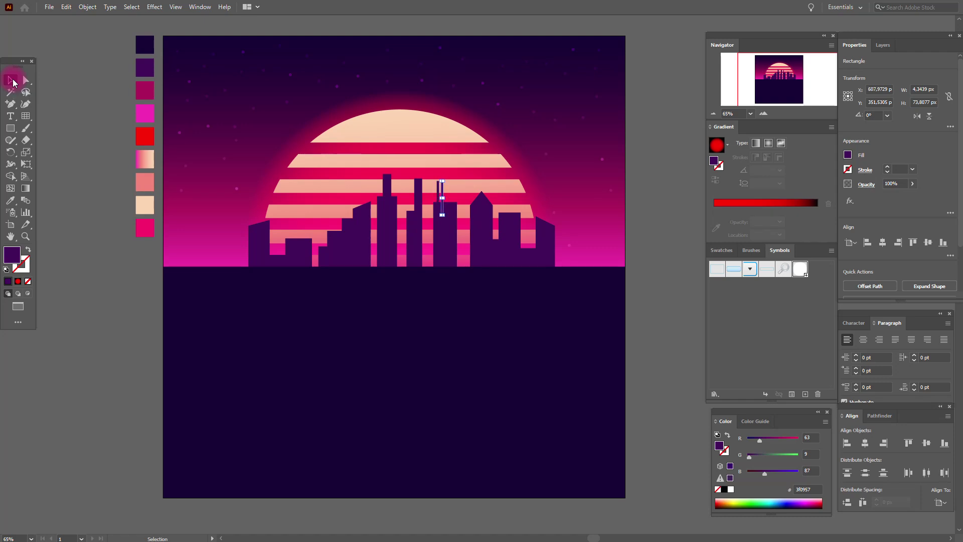
key(a)
key(v)
mouse_move(442, 194)
mouse_down()
mouse_move(480, 271)
mouse_move(293, 231)
mouse_up()
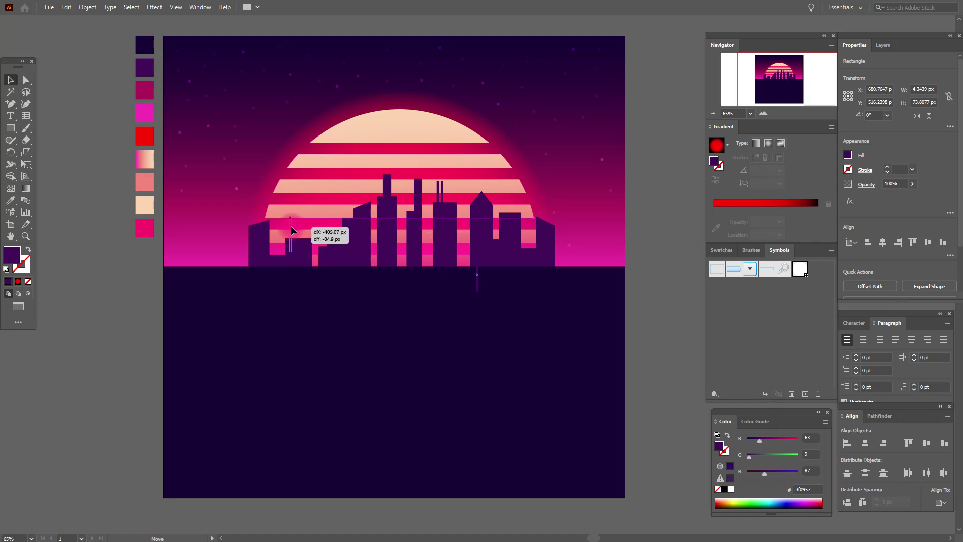
drag(293, 231, 293, 230)
drag(477, 274, 517, 211)
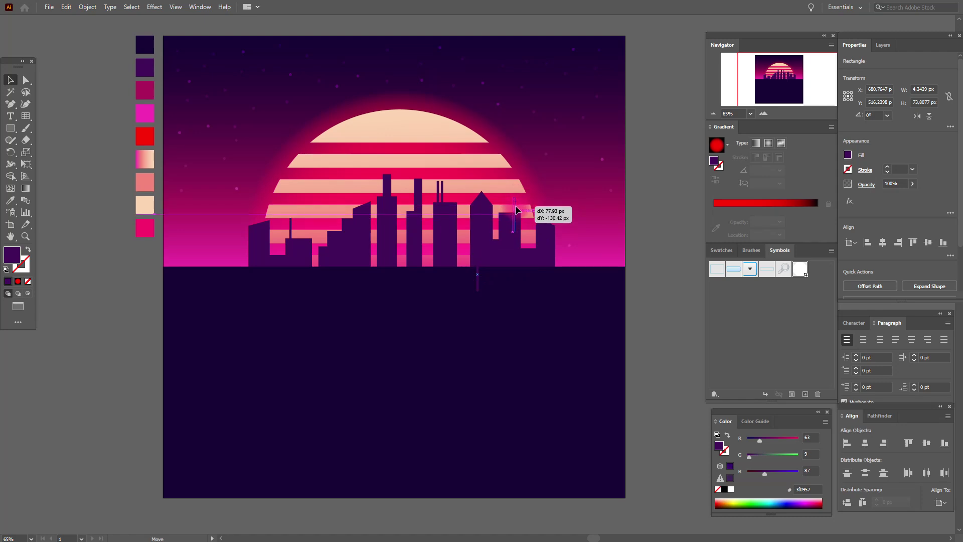
drag(517, 211, 517, 212)
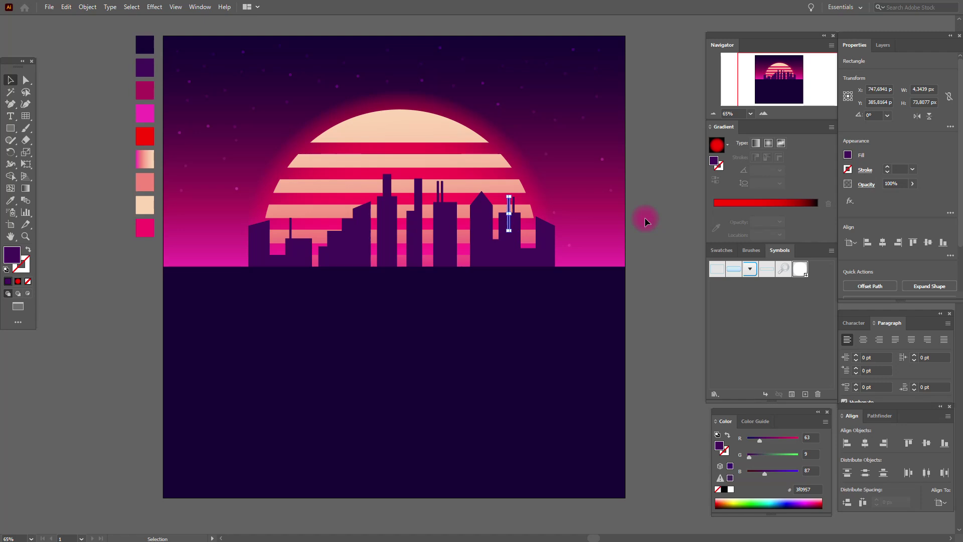
click(656, 213)
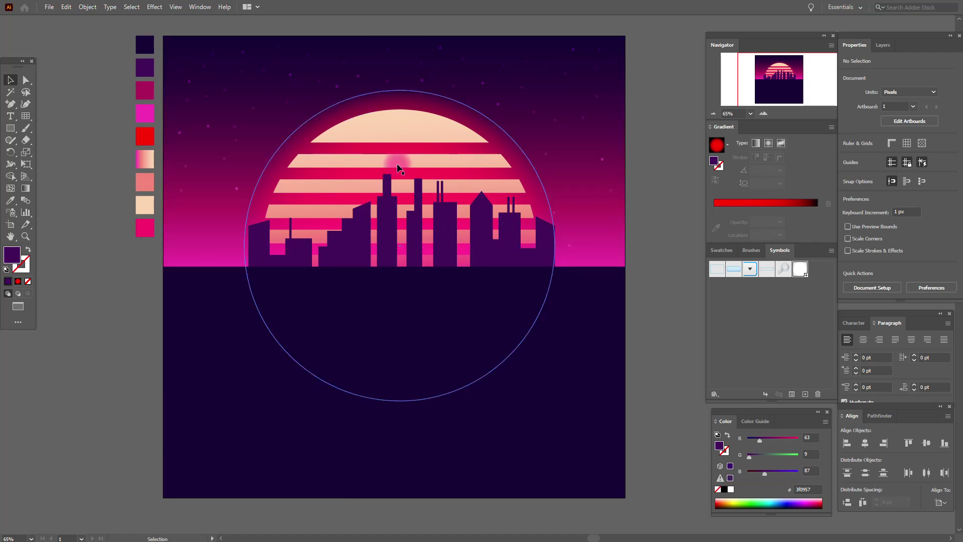
- Unite all buildings and antenna rods into one silhouette, then bring the floor rectangle to front
click(270, 243)
shift+click(356, 245)
shift+click(387, 226)
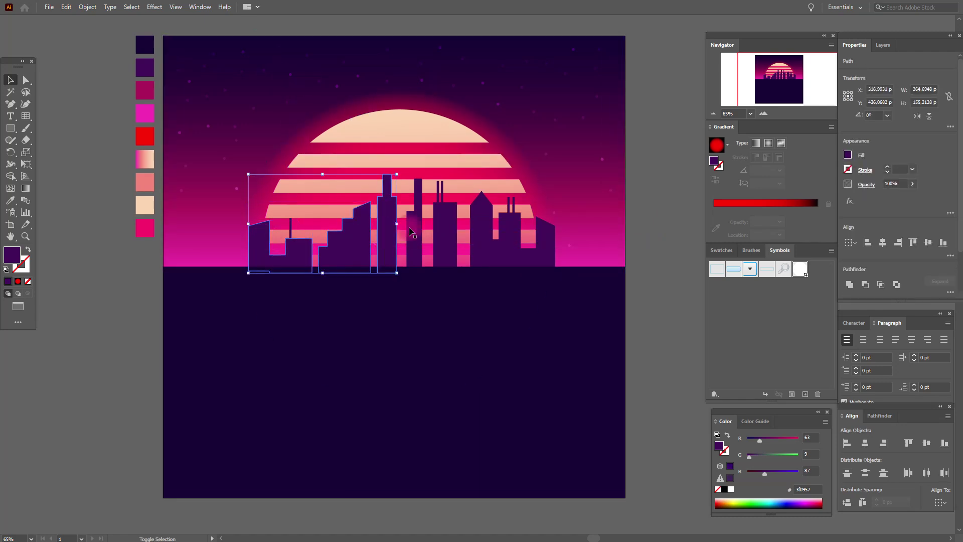
shift+click(439, 196)
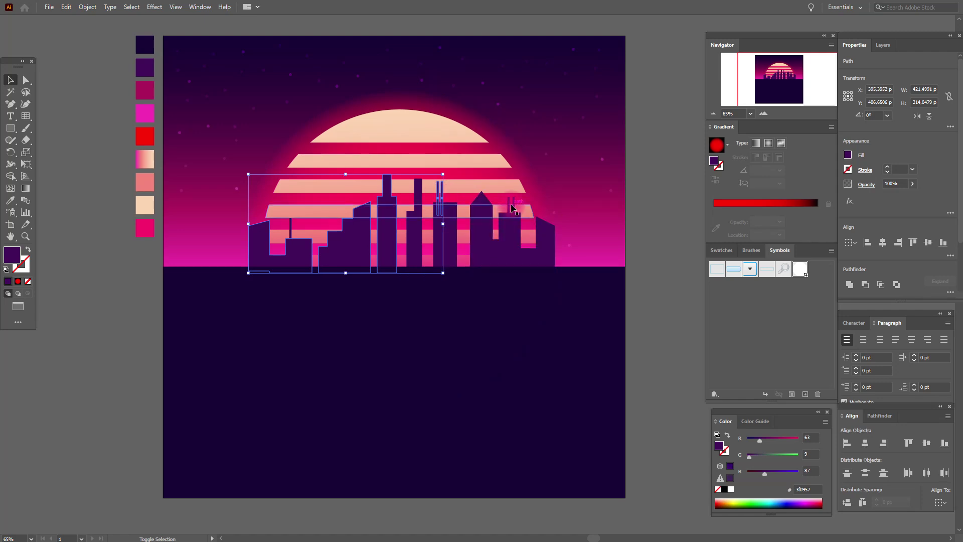
shift+click(509, 202)
shift+click(502, 236)
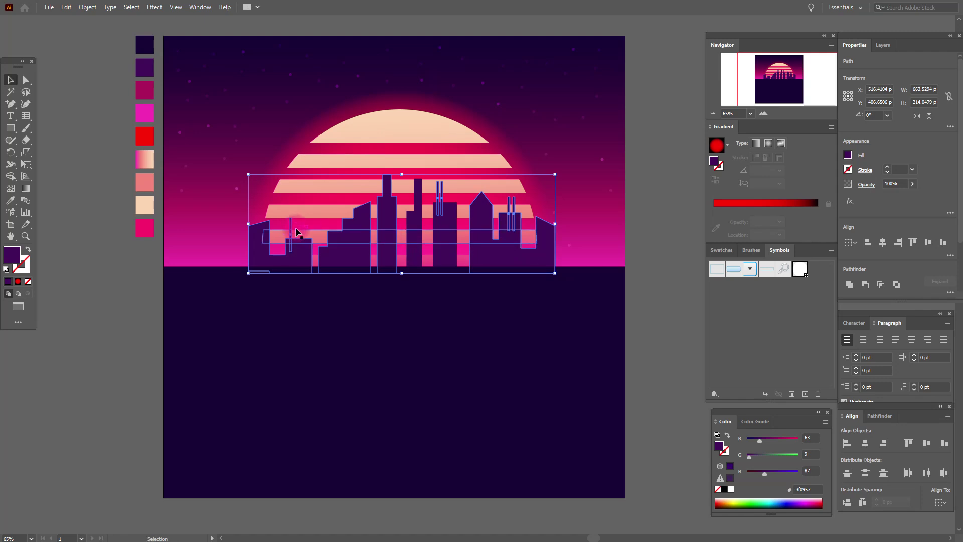
shift+click(411, 239)
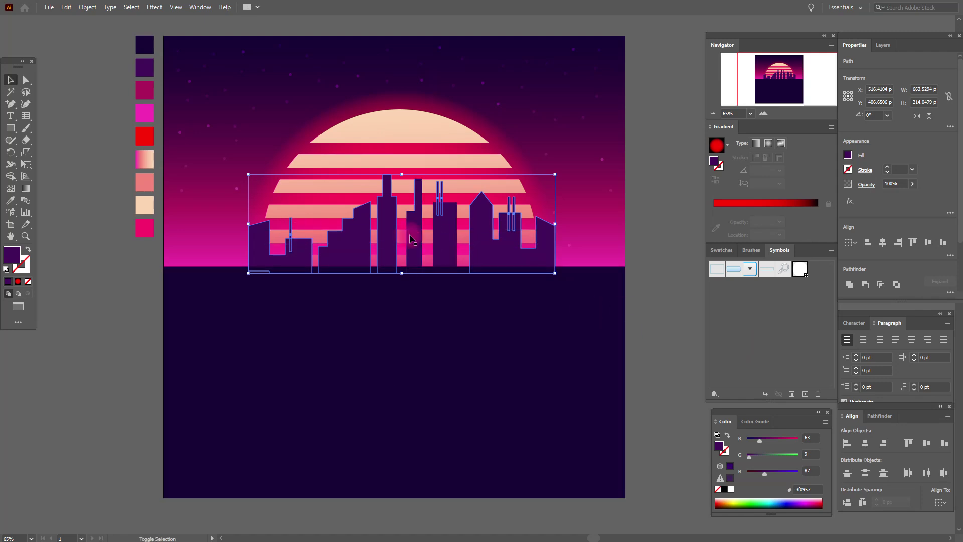
click(884, 417)
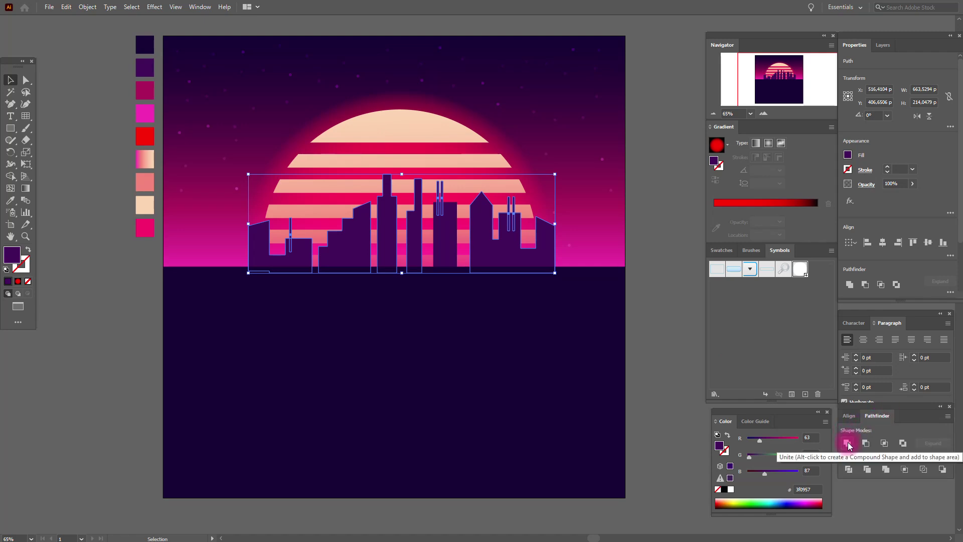
click(848, 444)
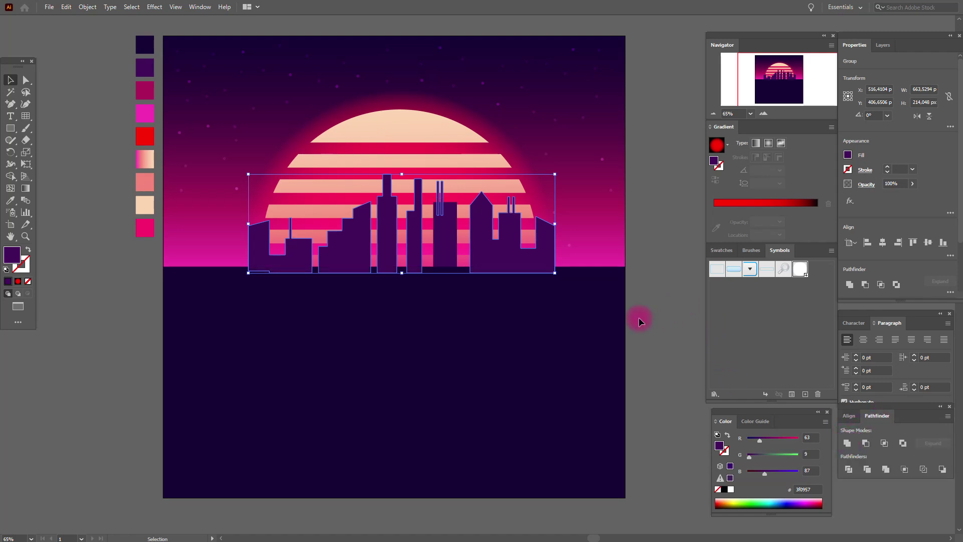
right_click(616, 327)
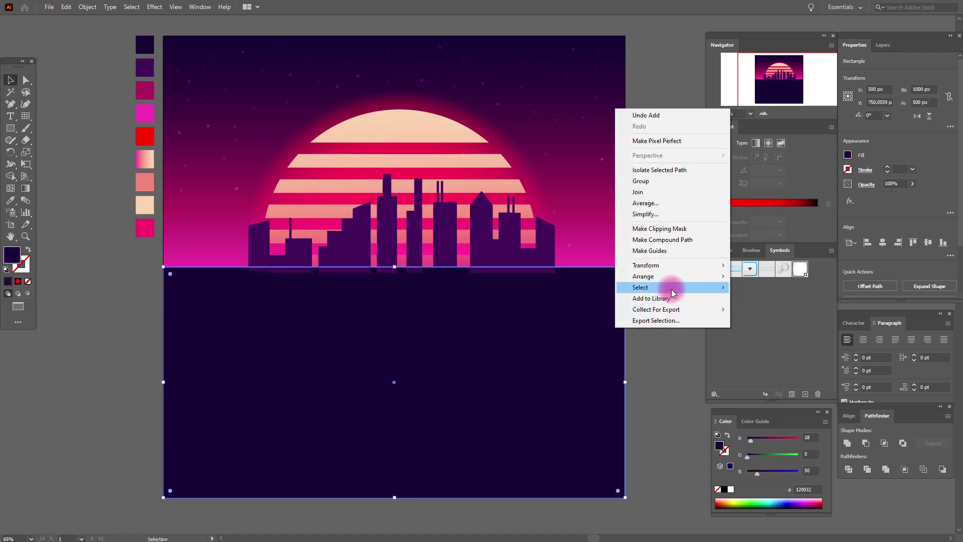
mouse_move(644, 276)
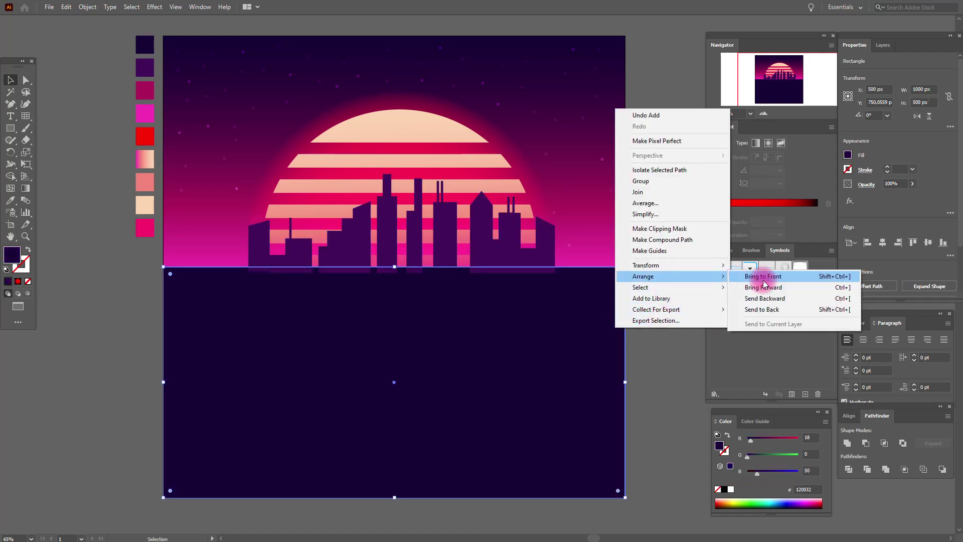
click(763, 279)
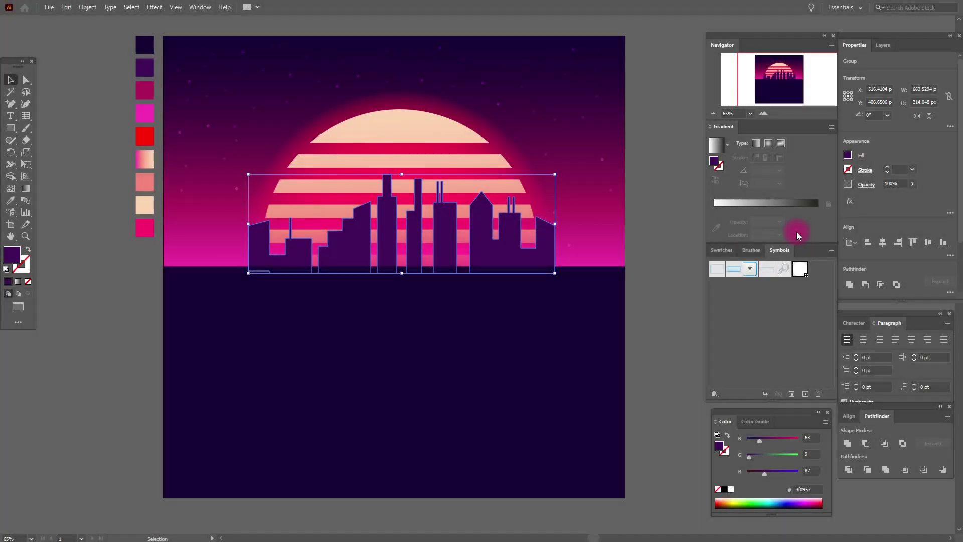
- Fill the skyline with a 90° linear gradient from purple to dark purple
click(759, 147)
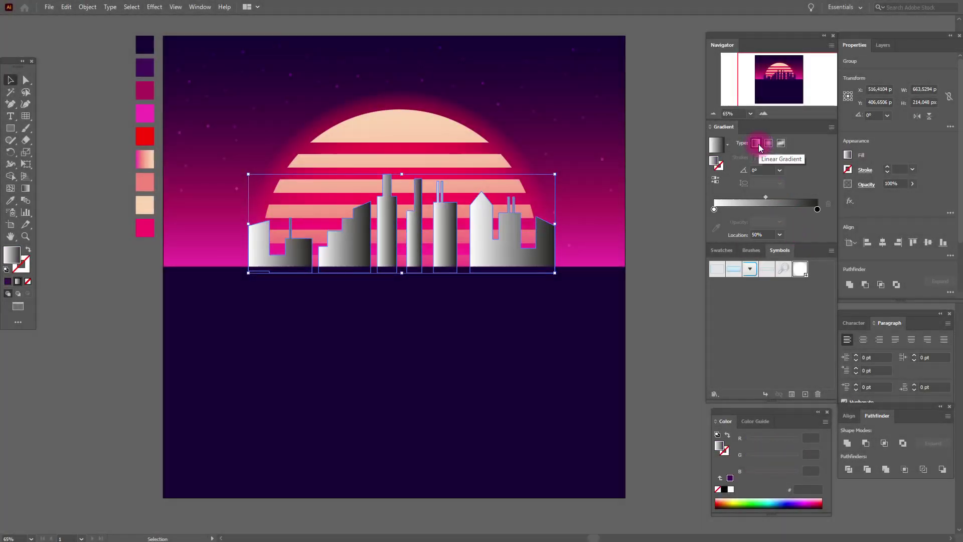
click(729, 251)
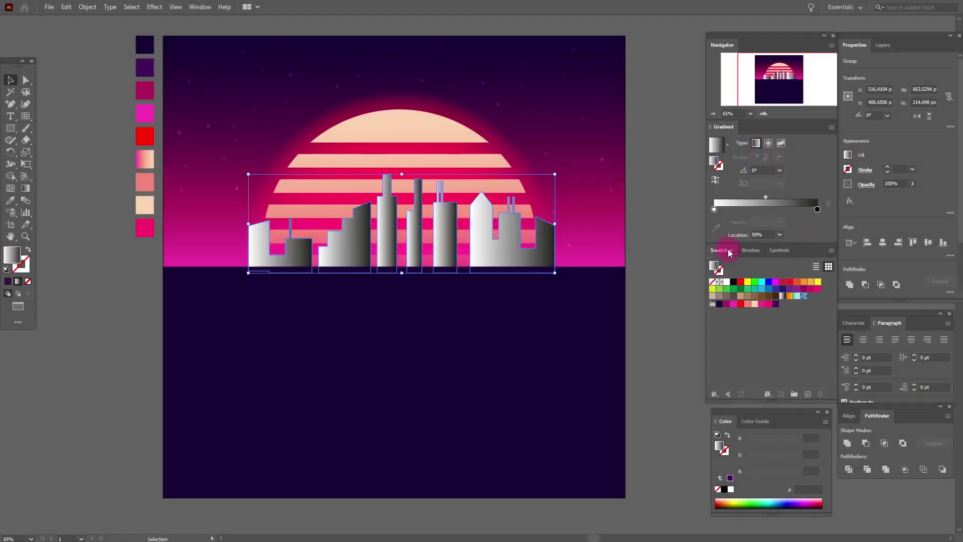
click(765, 170)
text(90)
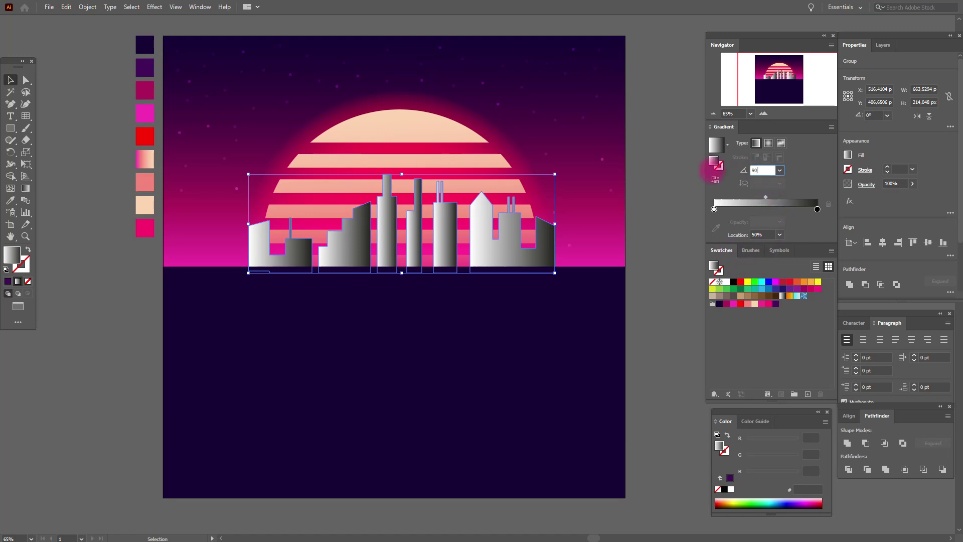
key(Return)
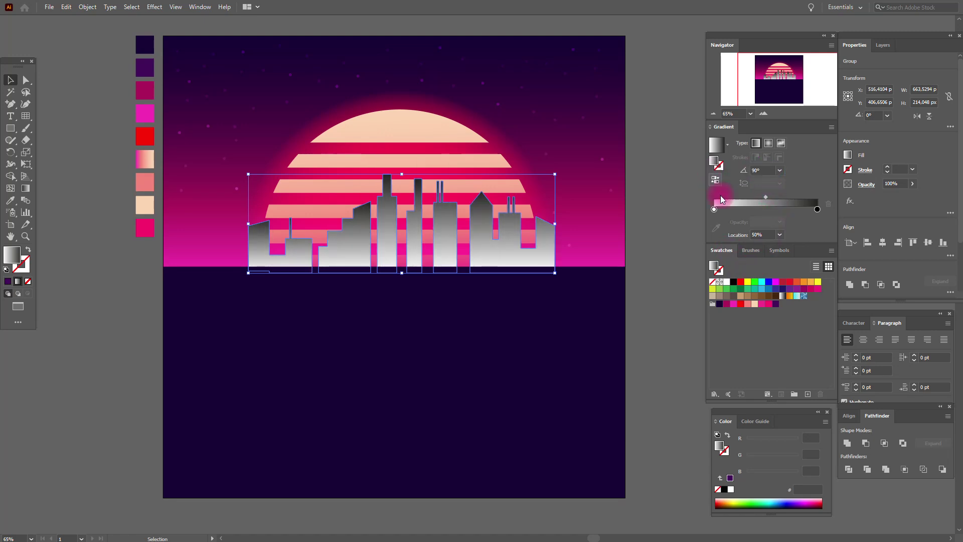
click(818, 210)
click(720, 304)
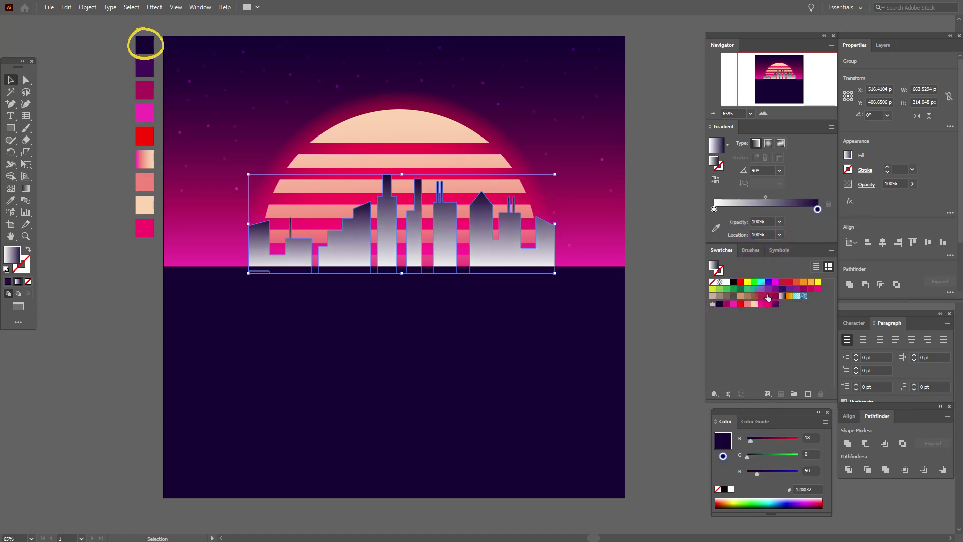
mouse_move(774, 306)
mouse_down()
mouse_move(714, 209)
mouse_move(760, 197)
mouse_up()
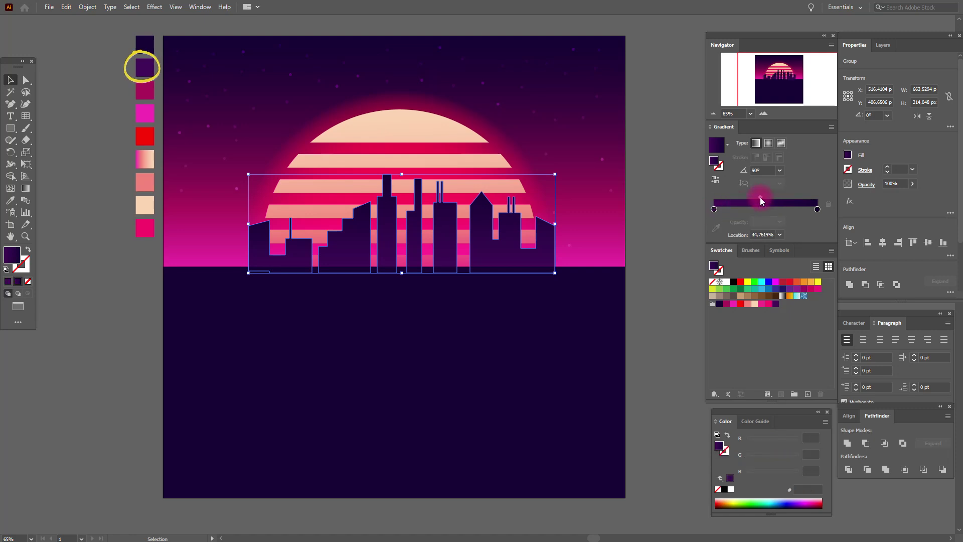
- Shrink the skyline slightly from its top handle so it is shorter and narrower
click(655, 225)
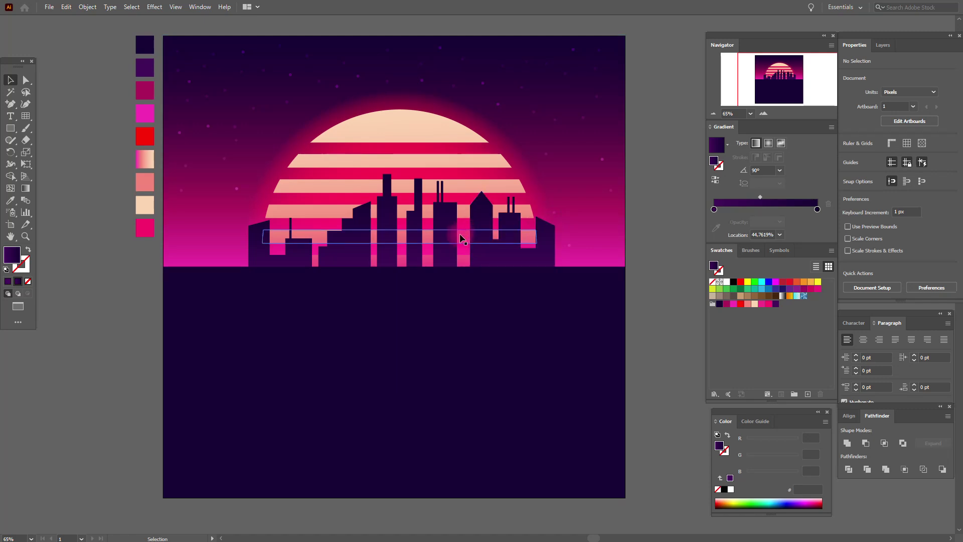
drag(402, 175, 402, 180)
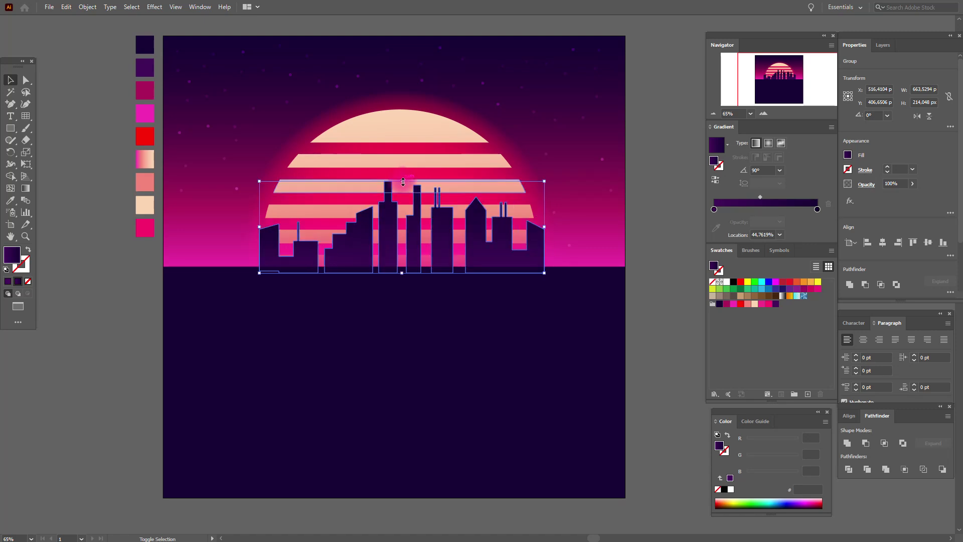
click(650, 217)
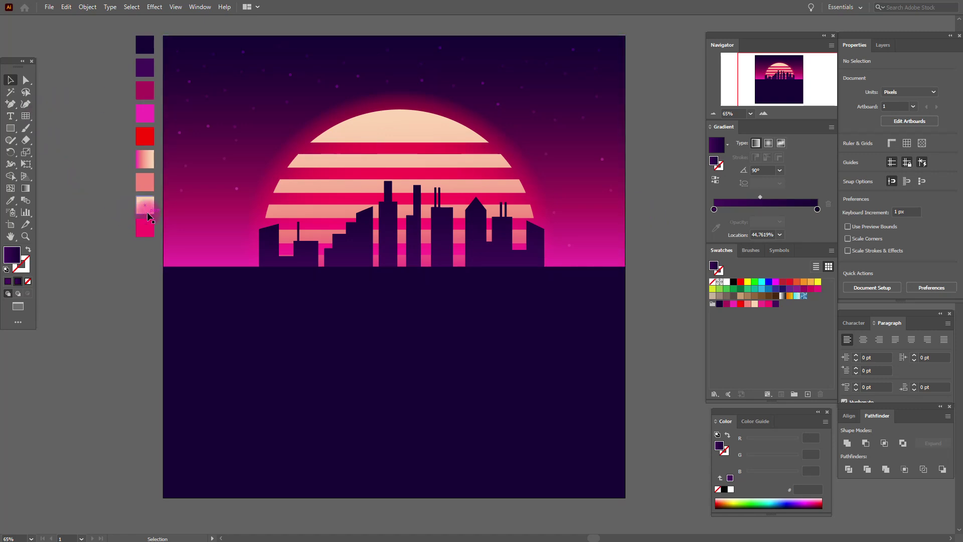
- Draw a peach bar 1000 px wide along the horizon and thin it to about 2 px
click(10, 200)
click(145, 205)
click(11, 129)
drag(164, 266, 626, 268)
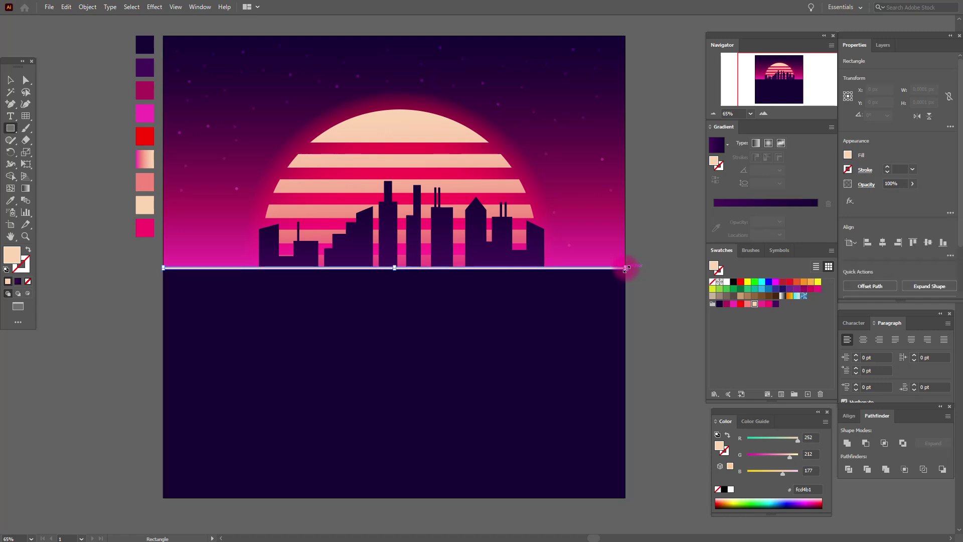
click(321, 269)
key(v)
drag(323, 279, 324, 254)
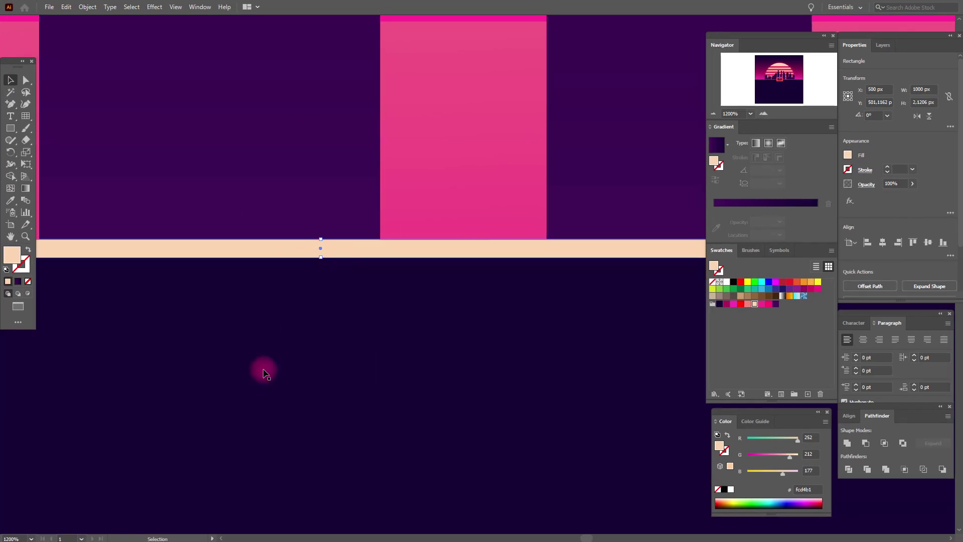
scroll(670, 301, down, 10)
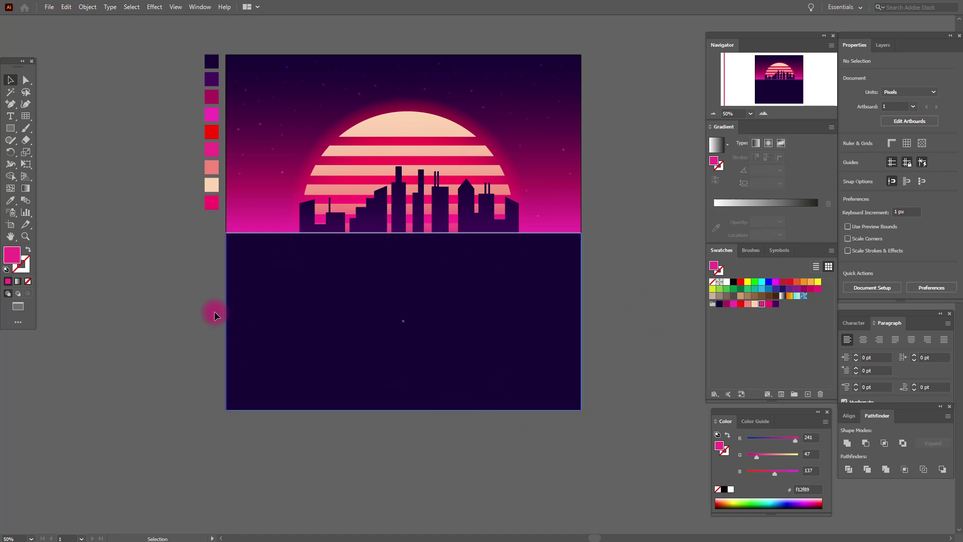
- Create a rectangular grid with custom horizontal dividers using the Rectangular Grid tool
click(31, 120)
click(150, 232)
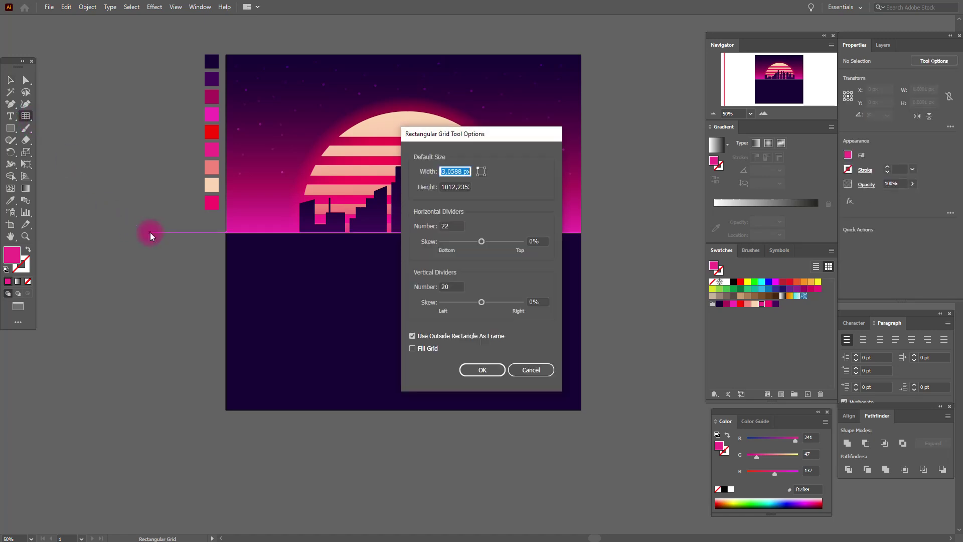
click(446, 226)
click(484, 370)
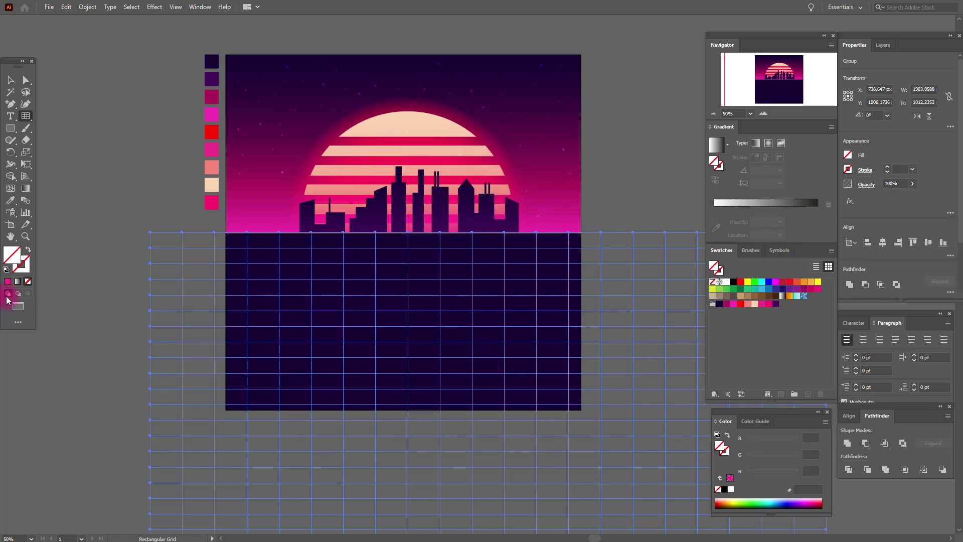
- Centre the grid below the horizon and give its lines a pink stroke
click(10, 237)
drag(415, 339, 377, 236)
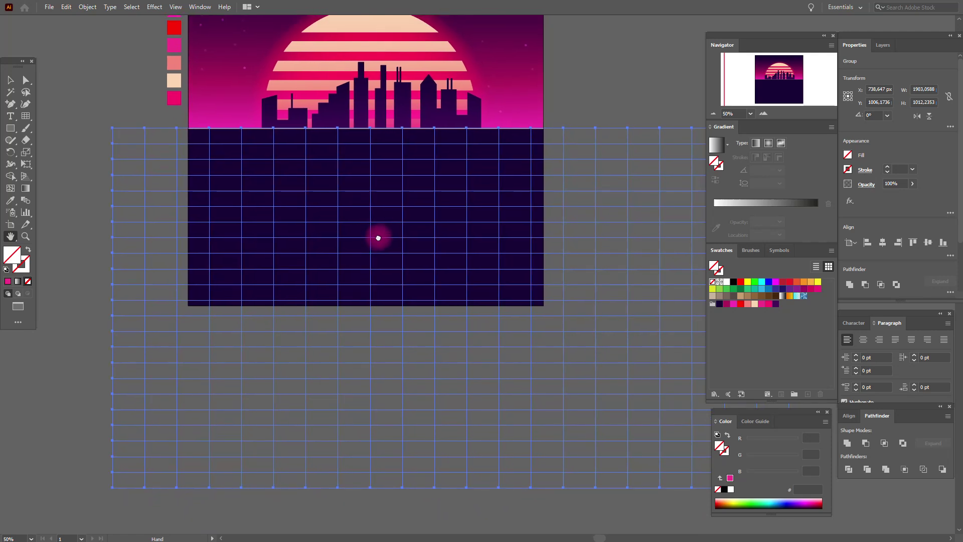
click(10, 79)
drag(668, 133, 593, 129)
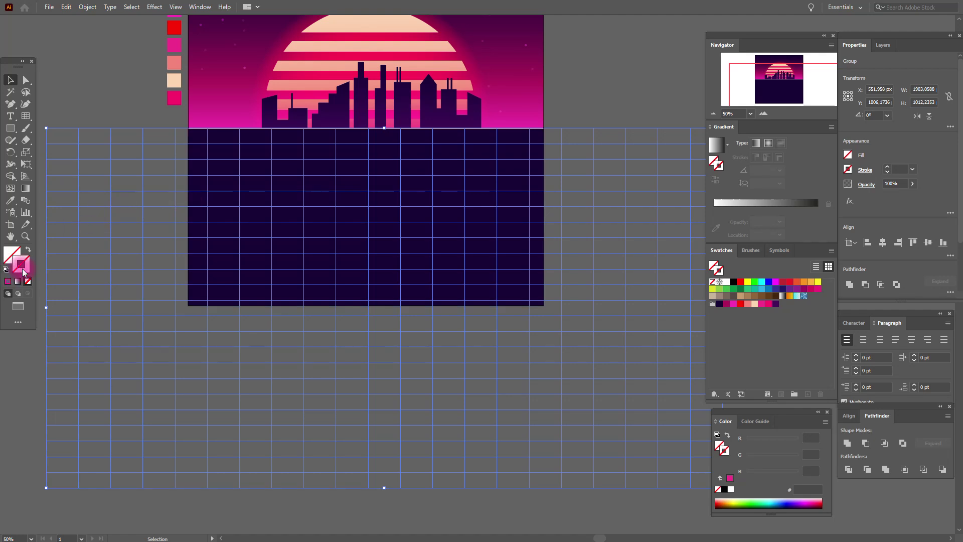
click(712, 282)
click(734, 304)
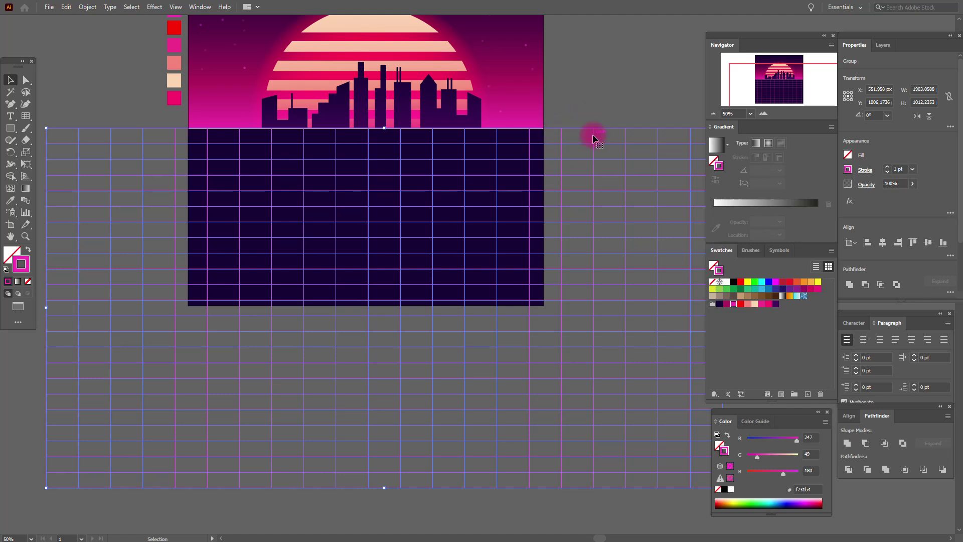
click(27, 166)
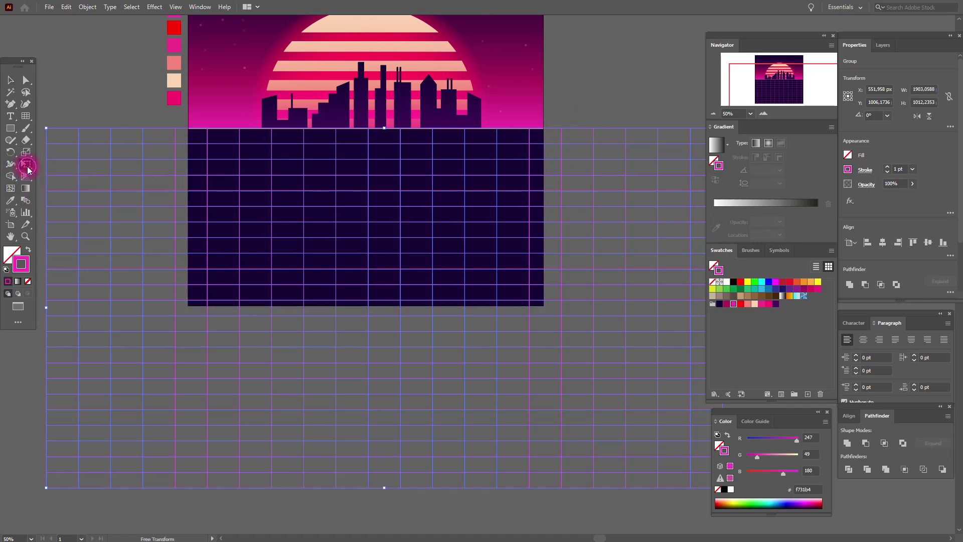
- Perspective-distort the grid to narrow its top edge and move it up to the horizon
click(55, 92)
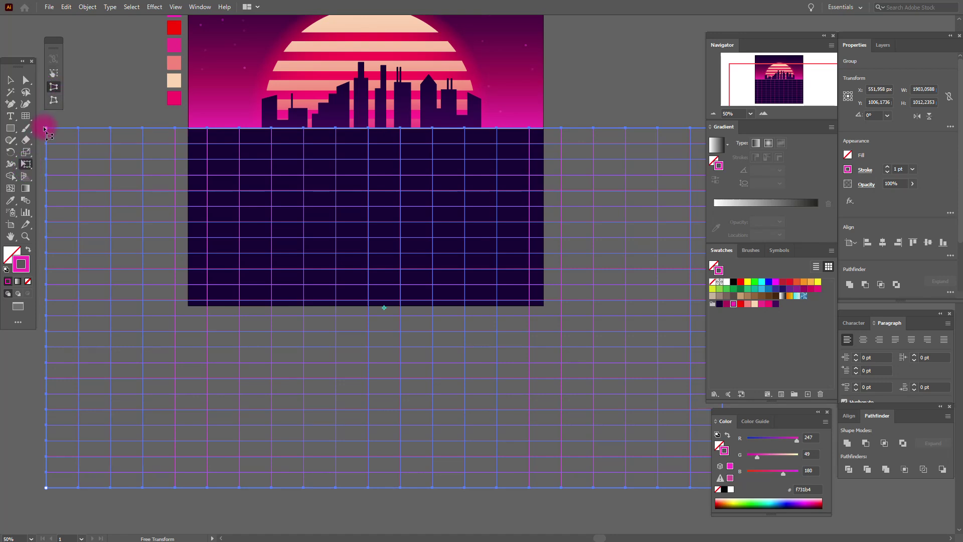
drag(48, 129, 188, 144)
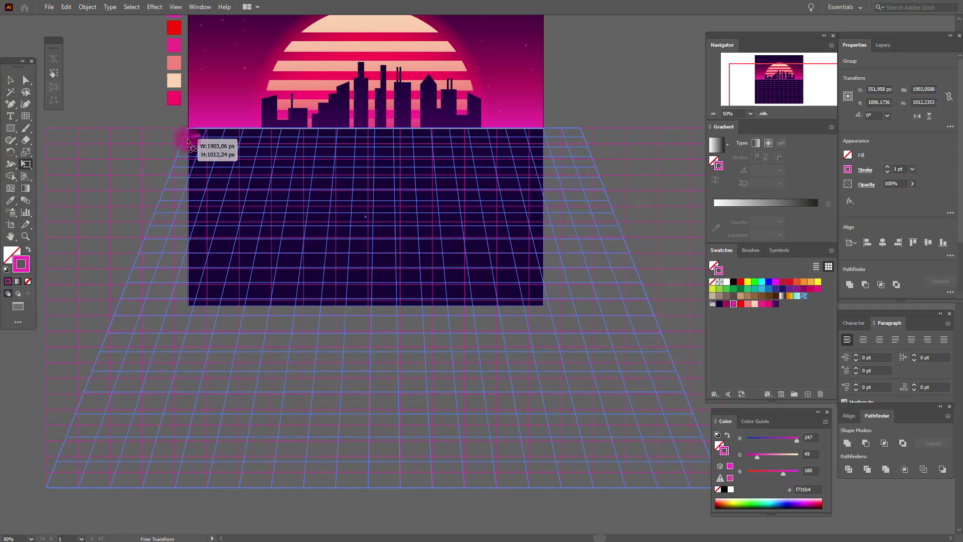
drag(188, 141, 216, 141)
click(10, 81)
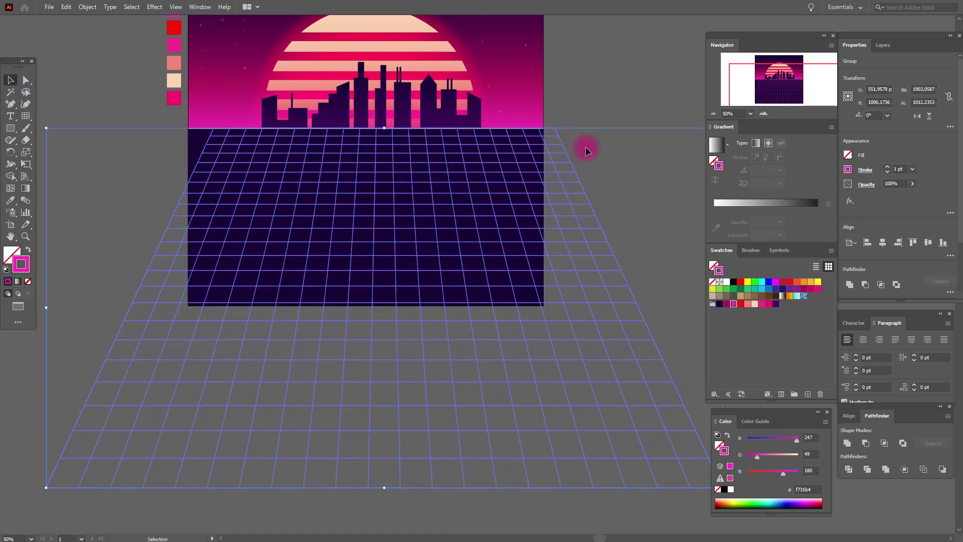
click(614, 133)
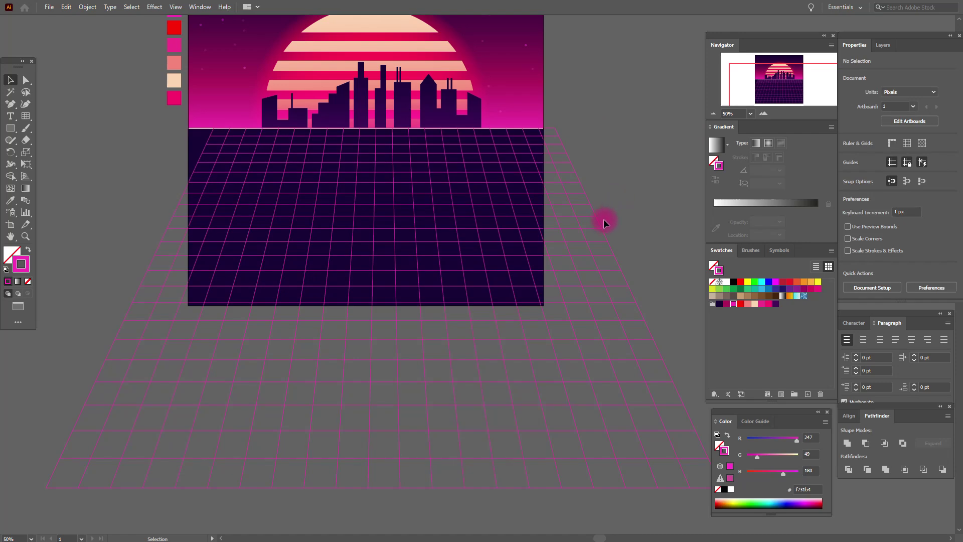
drag(598, 225, 580, 202)
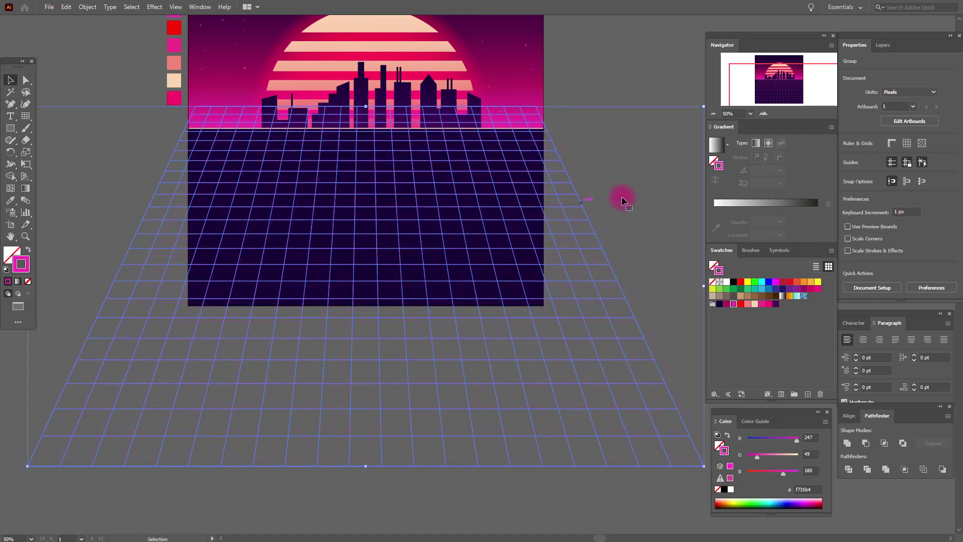
- Free-distort the grid's bottom-left corner further outward
click(622, 197)
click(10, 236)
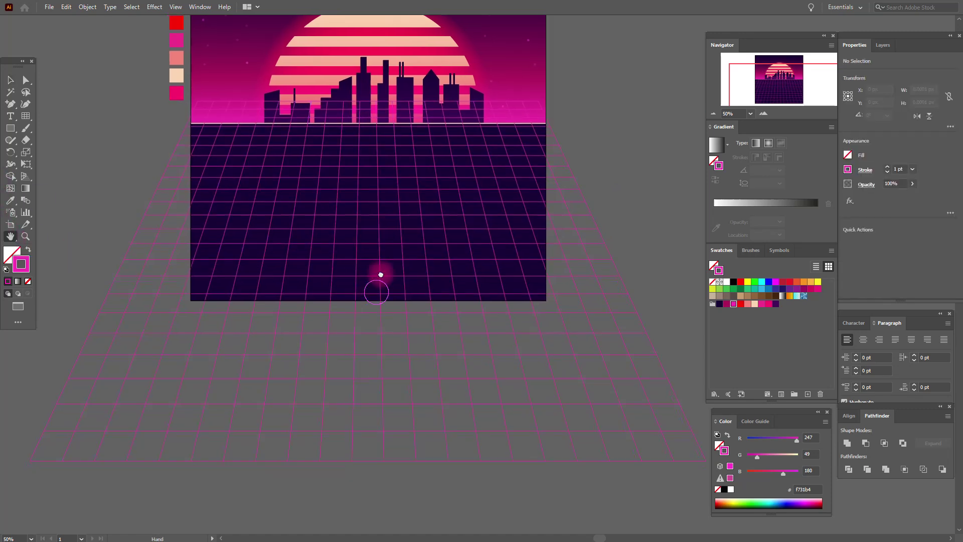
drag(377, 293, 393, 219)
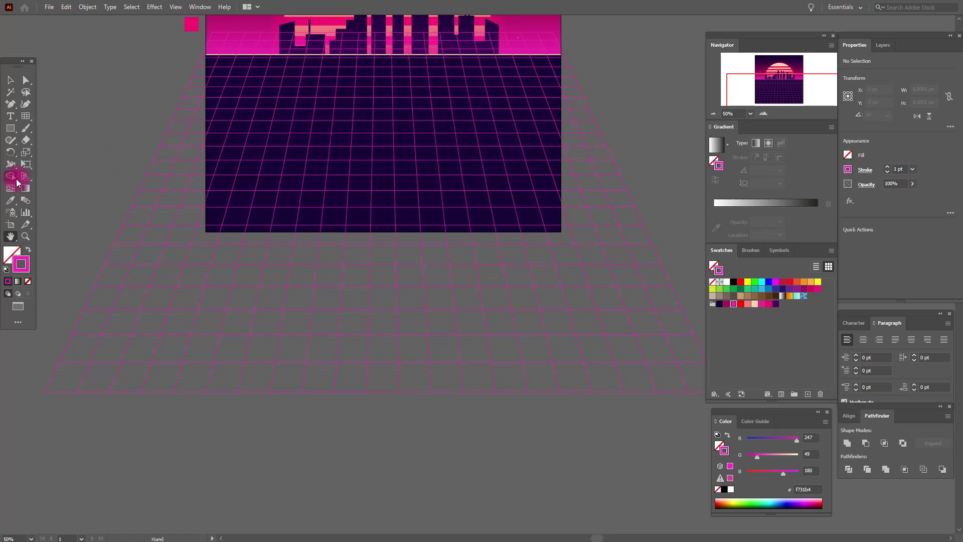
click(10, 80)
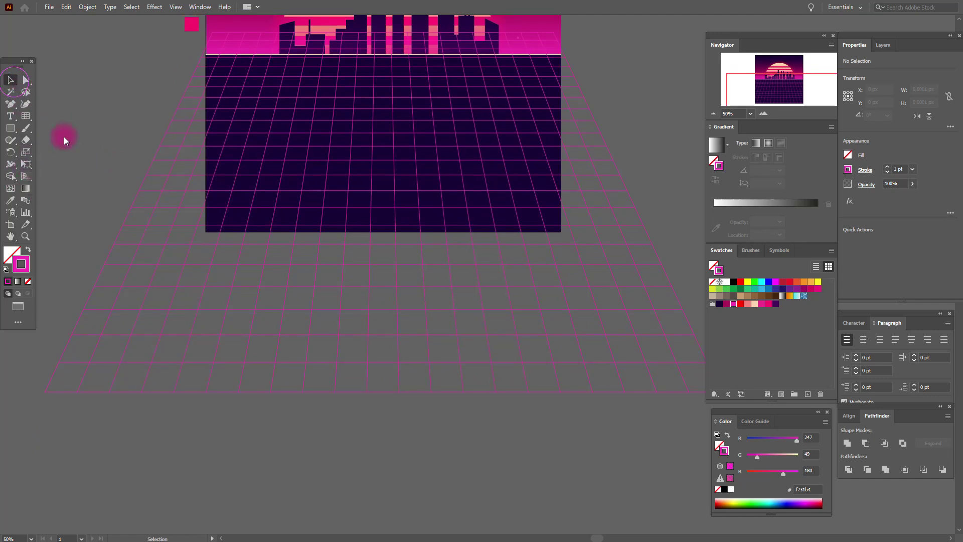
click(134, 206)
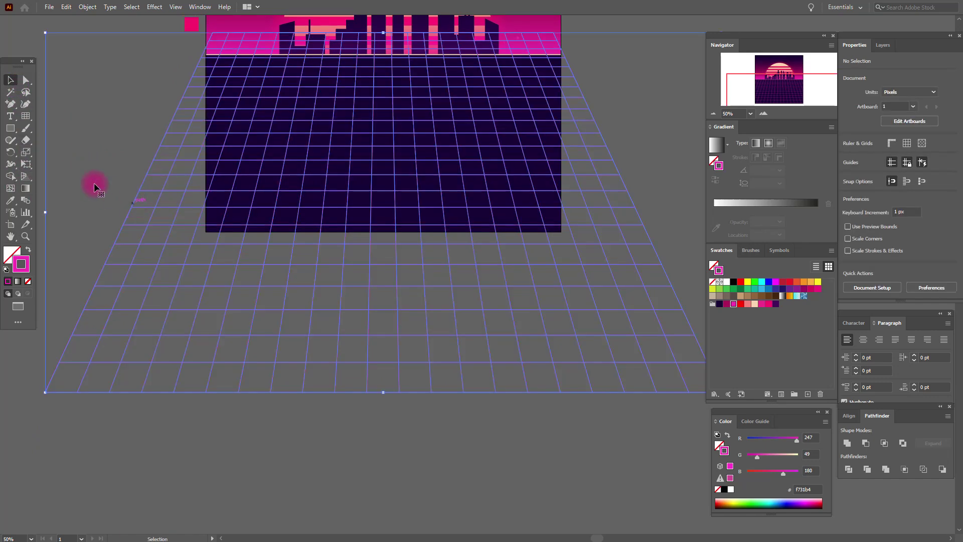
click(26, 164)
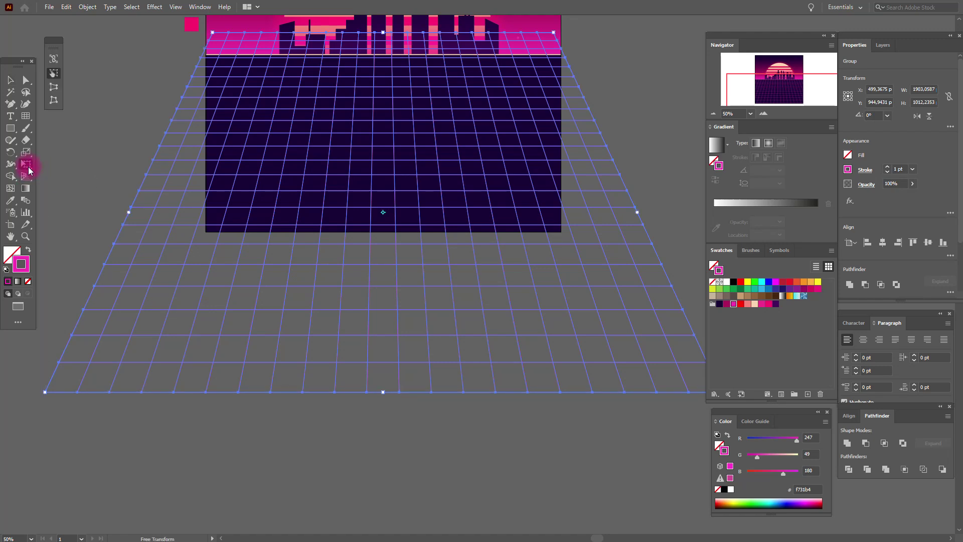
click(54, 99)
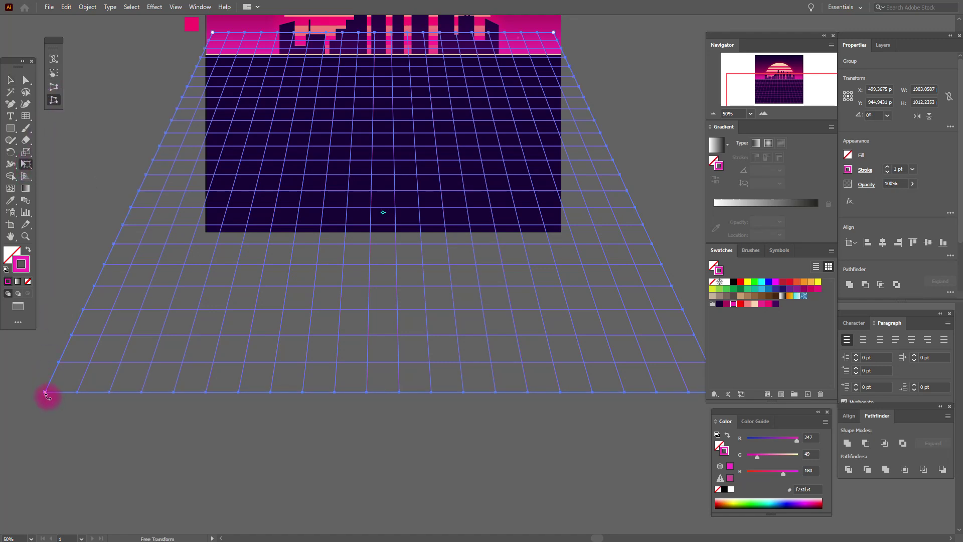
drag(41, 395, 15, 393)
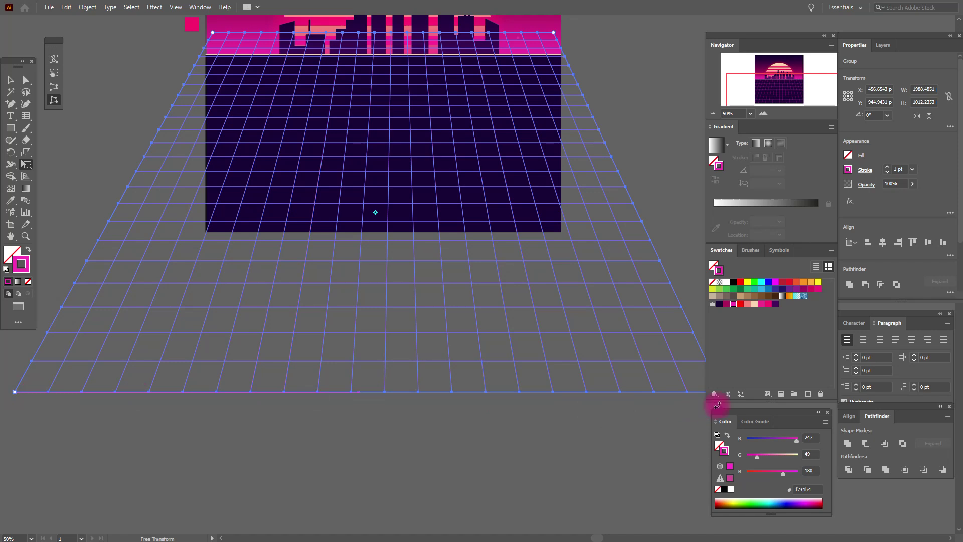
- Free-distort the grid's bottom-right corner outward to widen the floor
click(11, 236)
drag(422, 307, 231, 303)
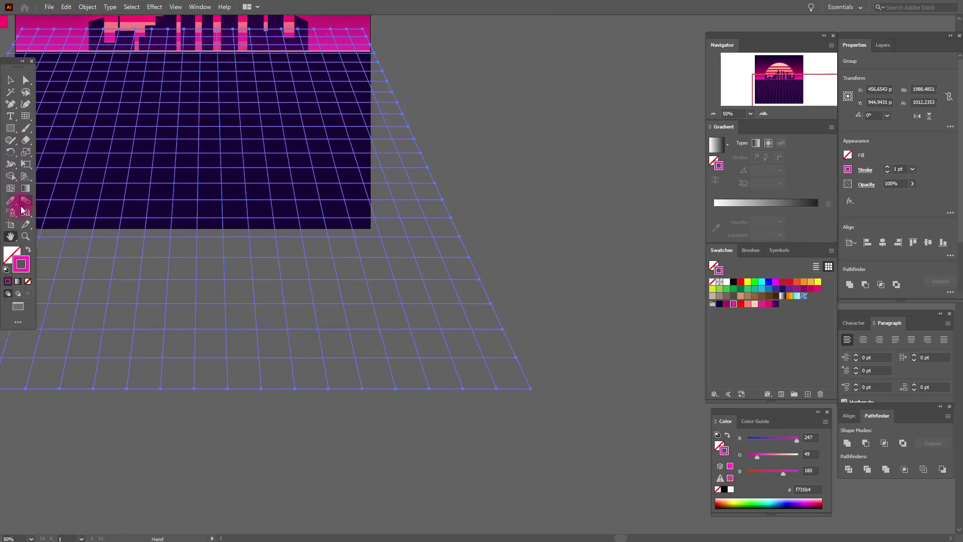
click(26, 164)
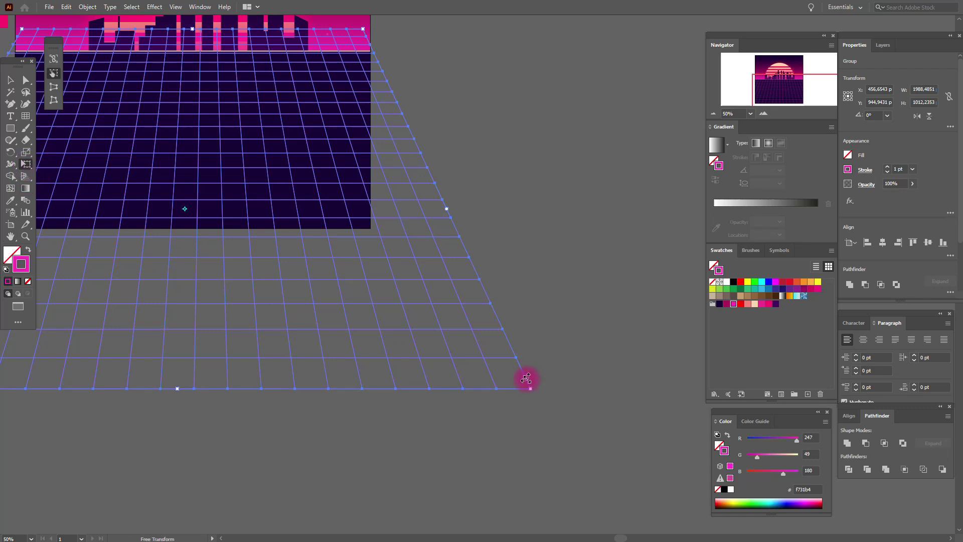
click(54, 100)
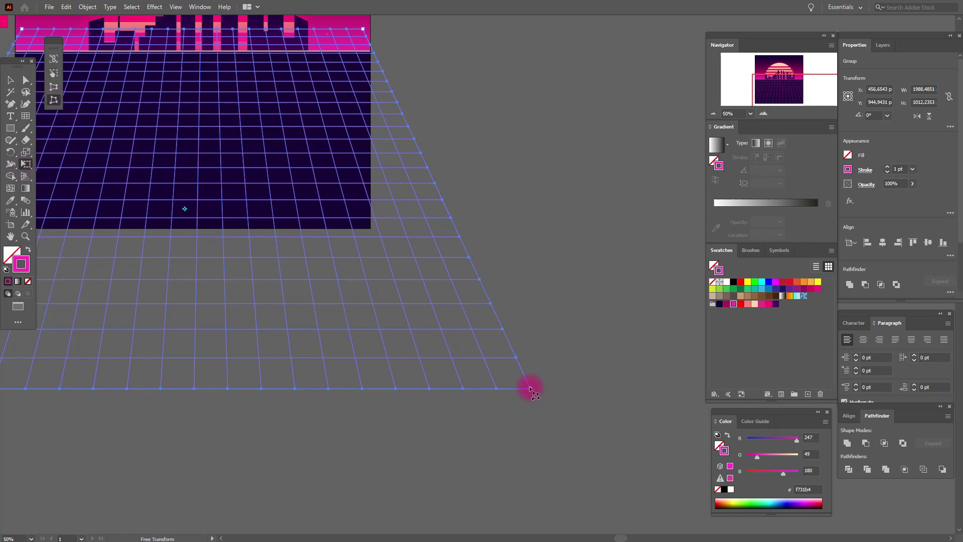
drag(530, 389, 566, 398)
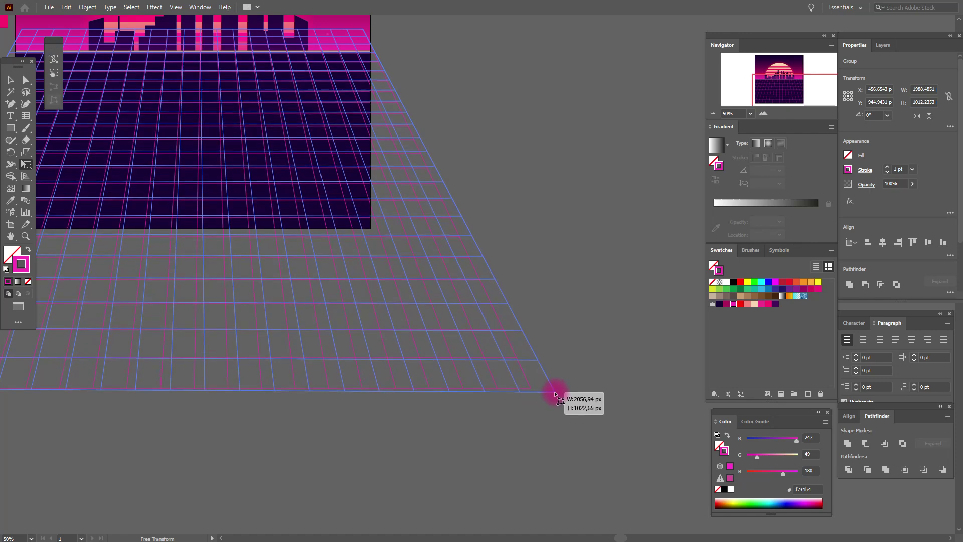
drag(565, 398, 576, 399)
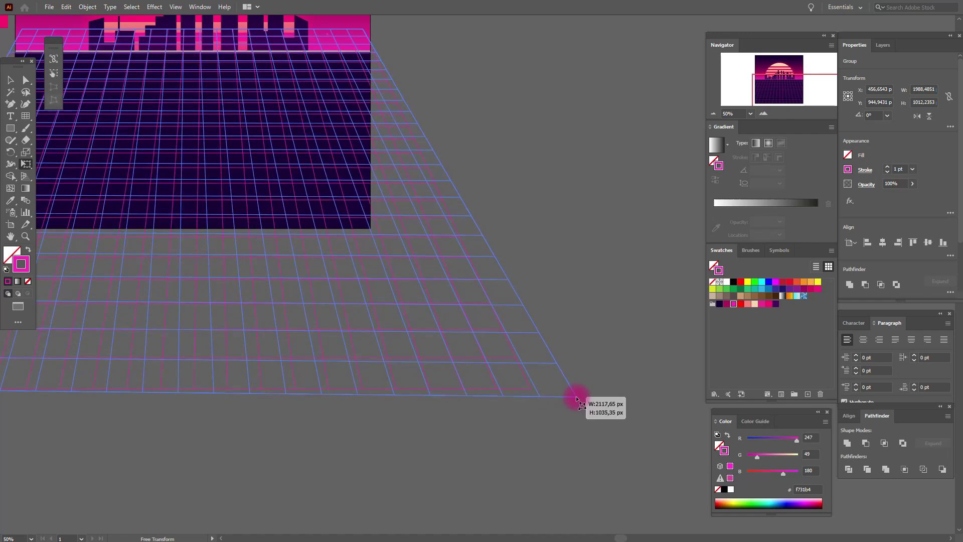
drag(577, 399, 576, 396)
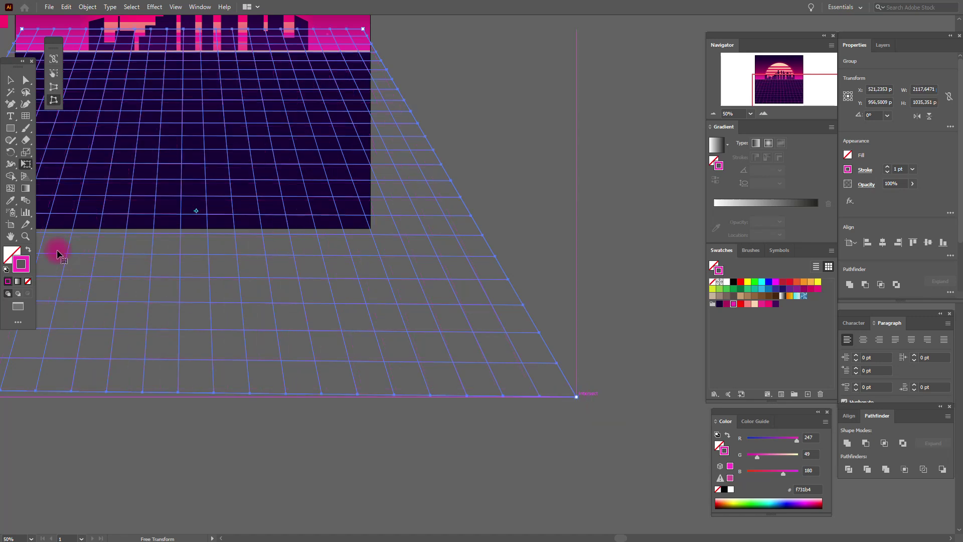
- Pull the bottom-left corner out a little more and bring the whole scene back into view
click(11, 236)
drag(187, 294, 462, 295)
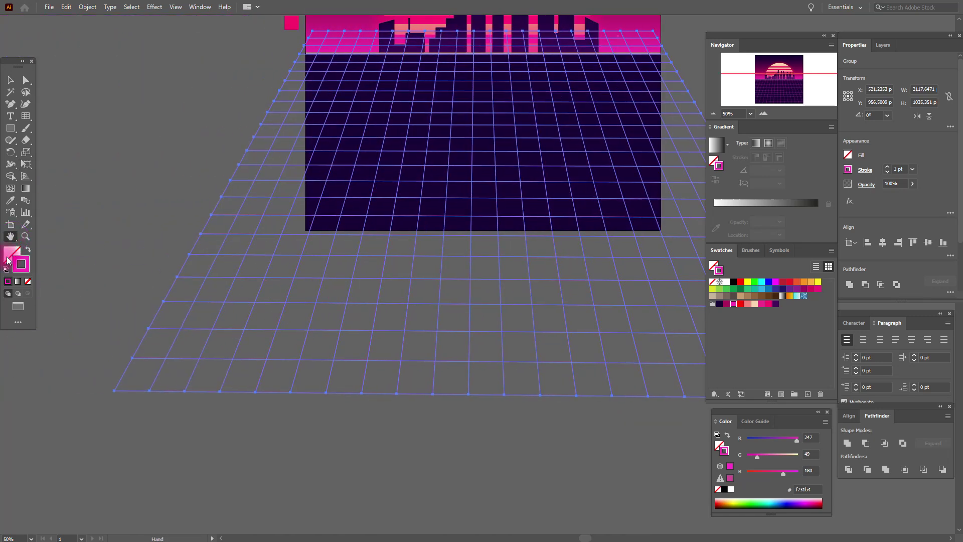
click(26, 164)
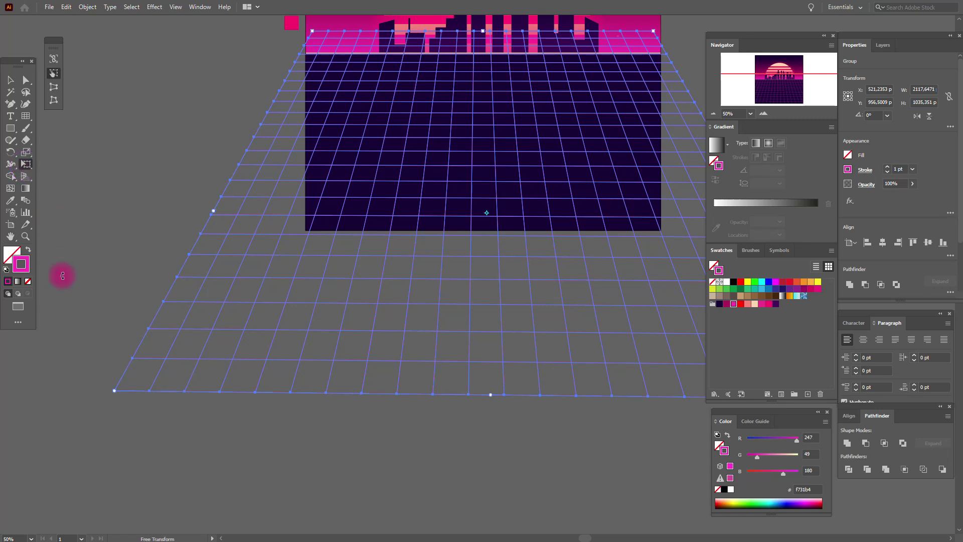
click(53, 99)
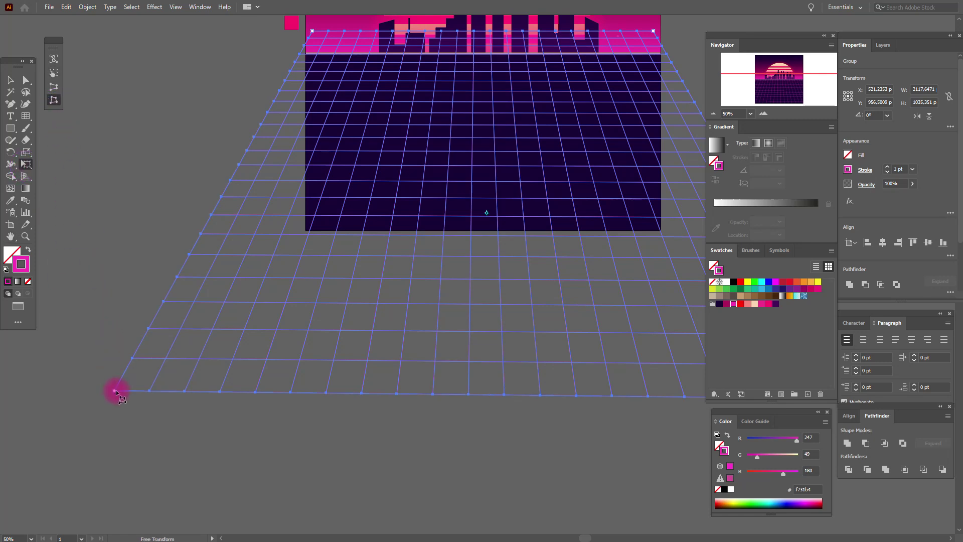
drag(115, 391, 107, 391)
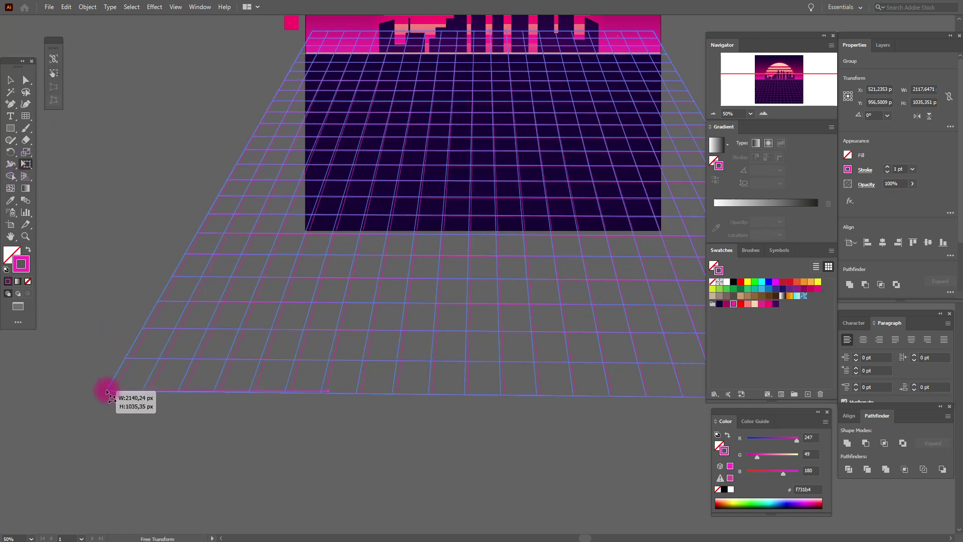
drag(107, 391, 105, 391)
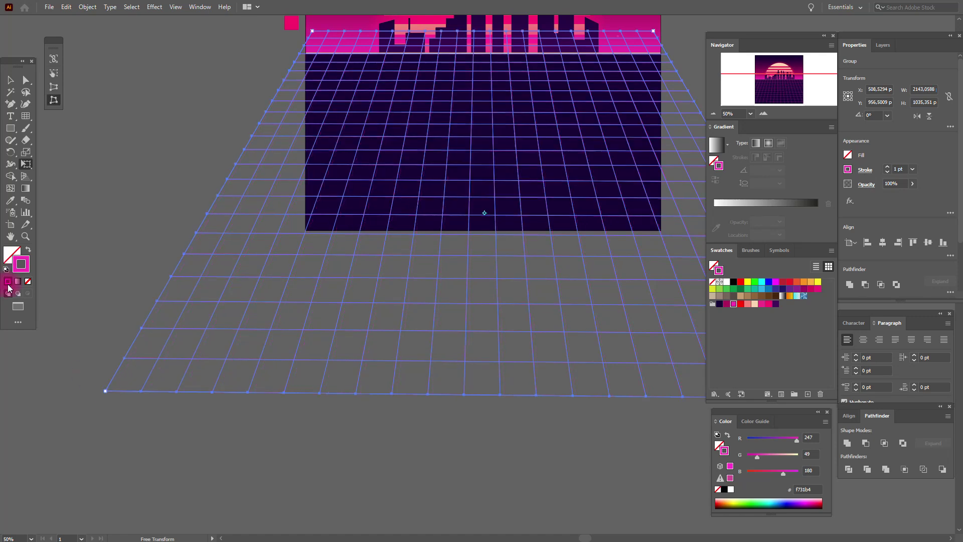
click(11, 236)
drag(403, 252, 244, 312)
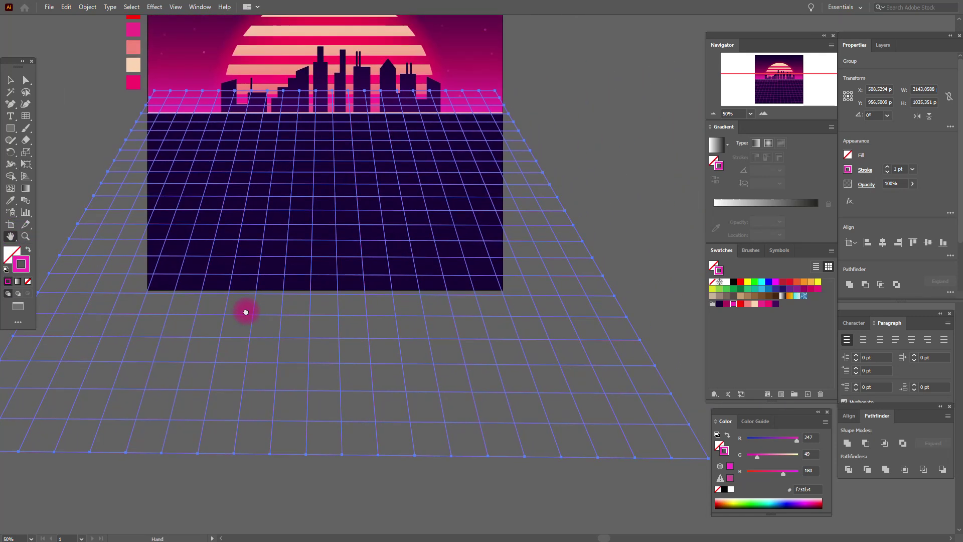
click(10, 81)
- Expand the perspective grid's fill and stroke via Object > Expand, then select the grid group
click(574, 136)
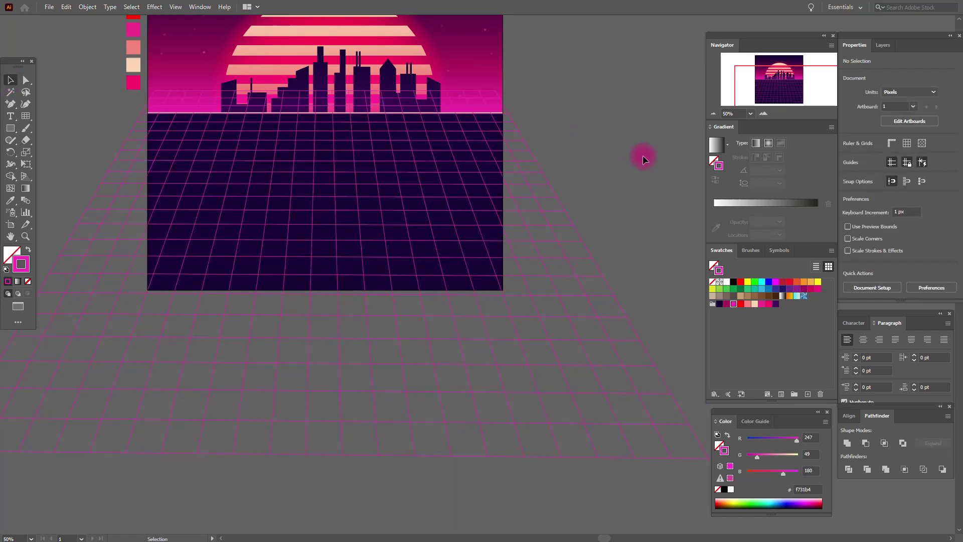
click(558, 196)
click(88, 7)
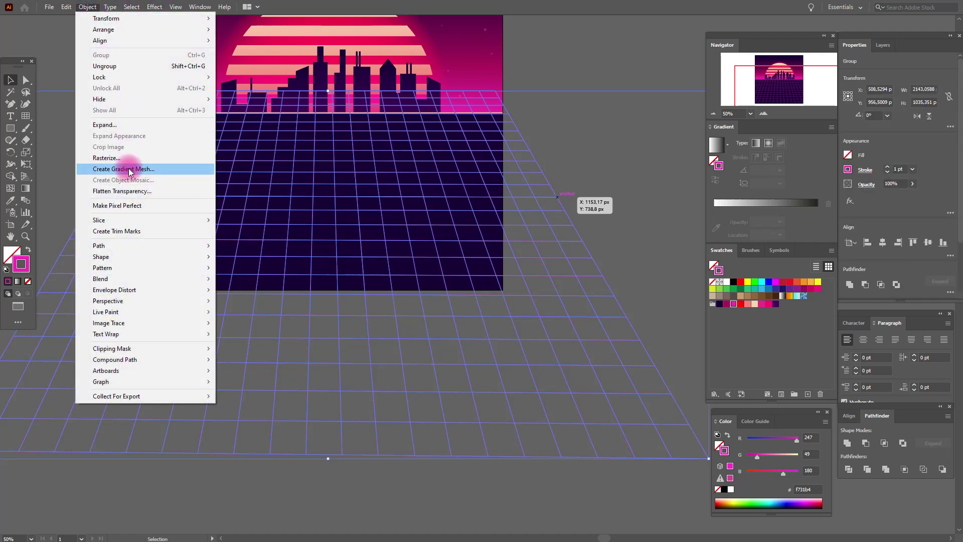
click(132, 125)
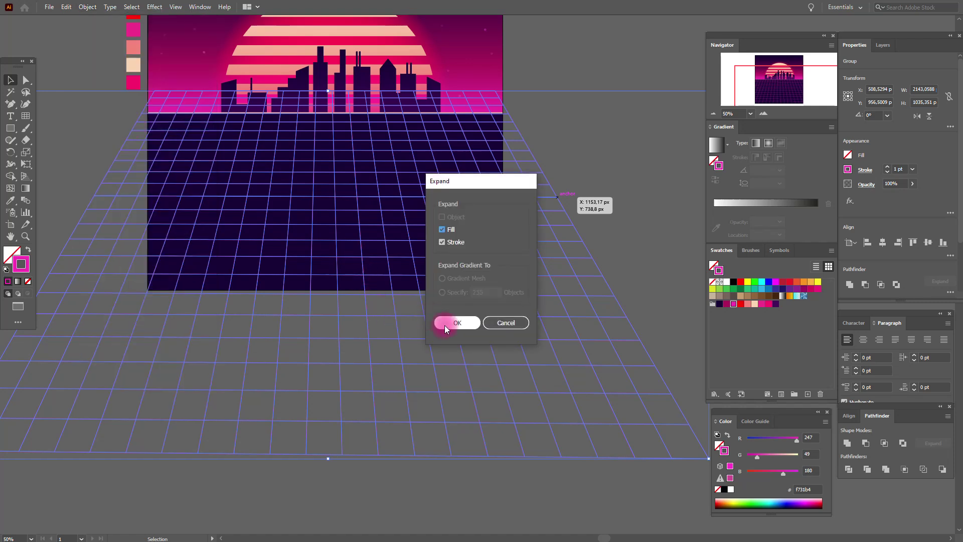
click(444, 325)
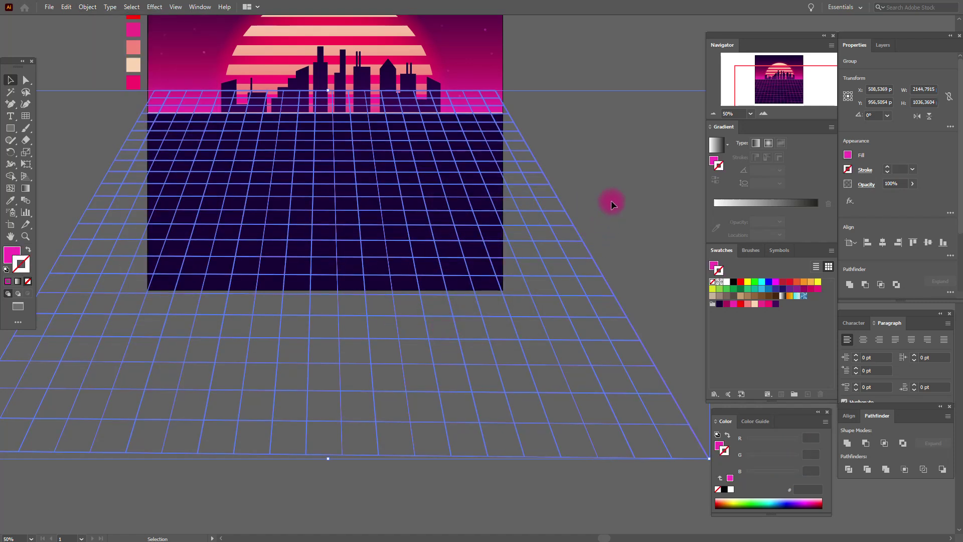
click(611, 201)
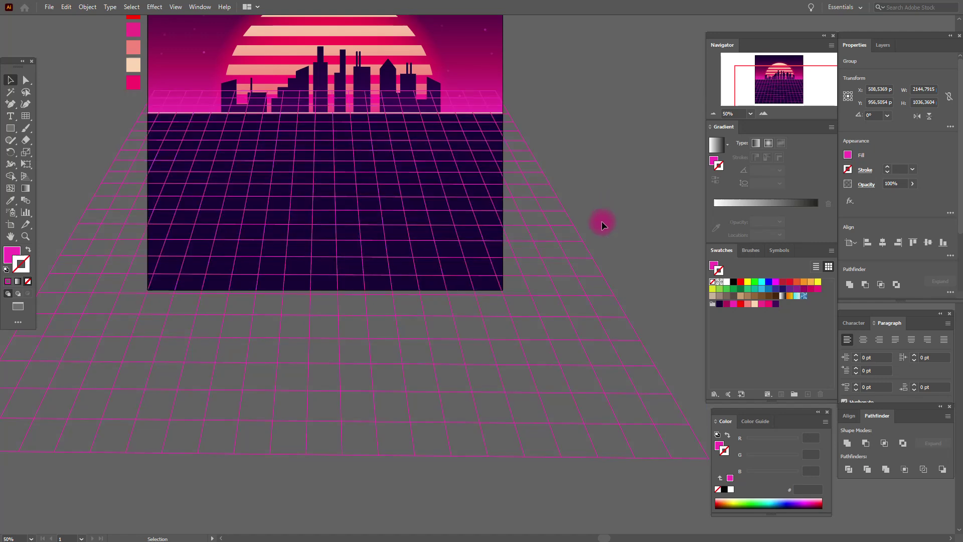
click(582, 241)
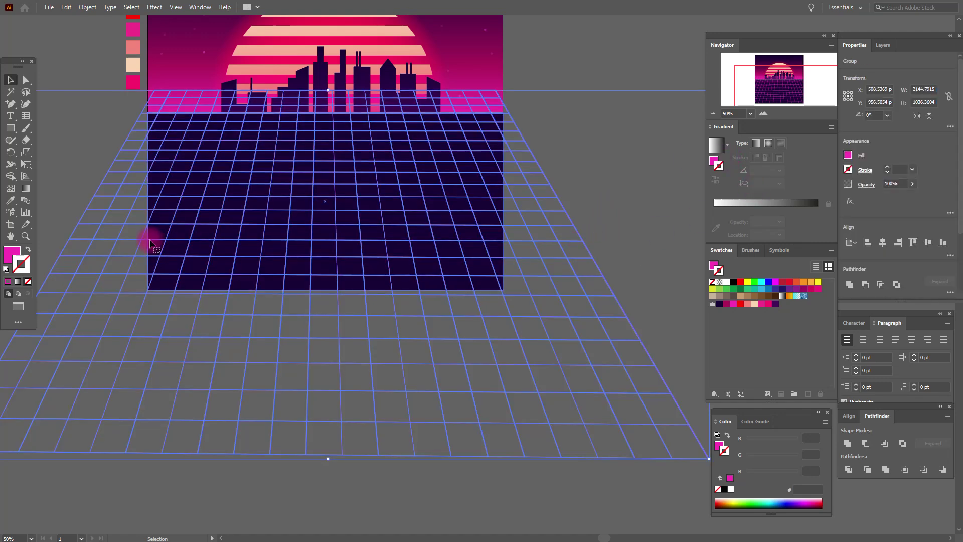
- Give the grid lines a gradient with hot pink and dark purple stops
click(717, 146)
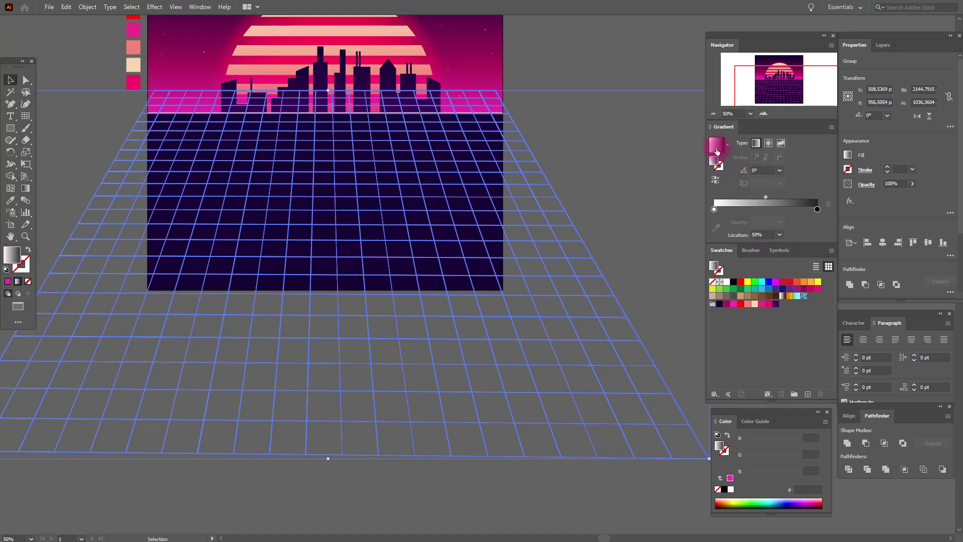
click(612, 194)
click(567, 225)
drag(732, 308, 716, 209)
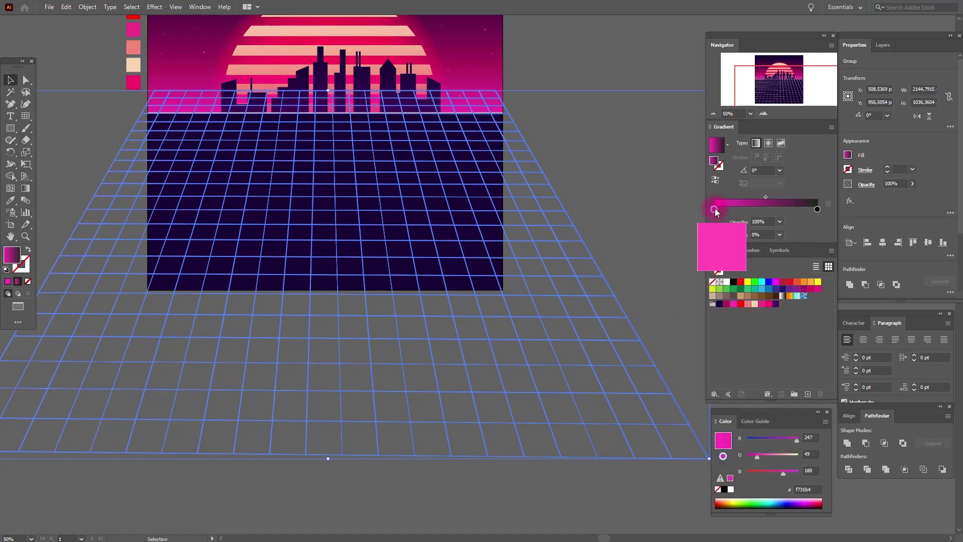
drag(720, 303, 818, 207)
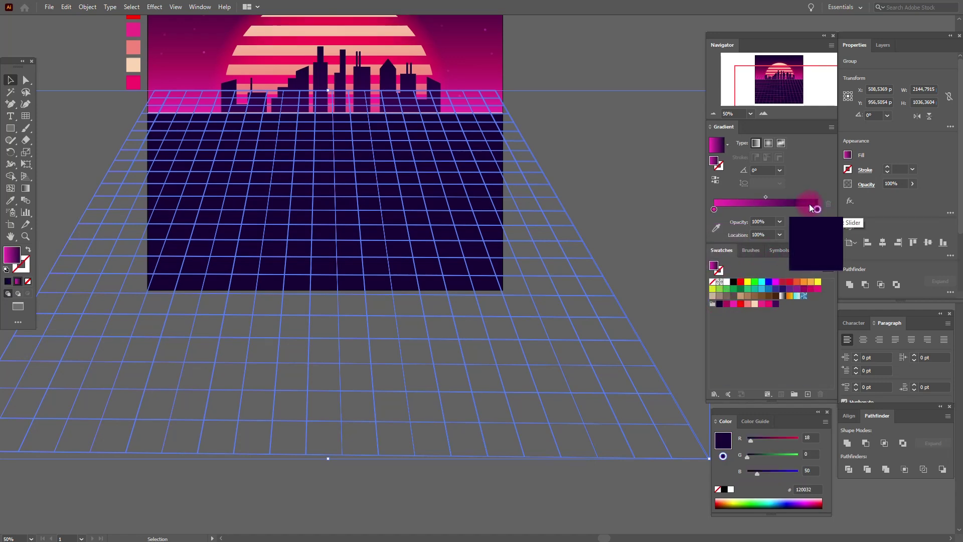
click(632, 200)
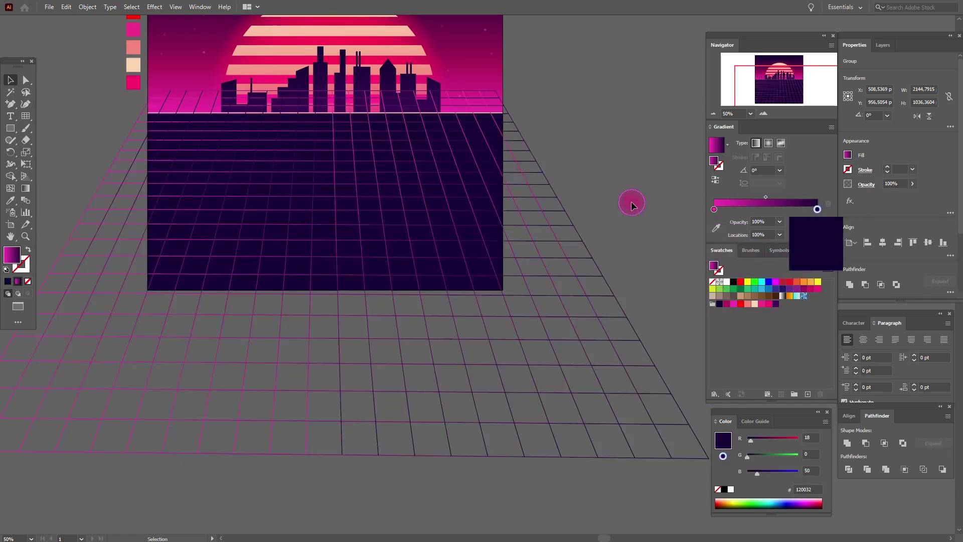
- Run the grid's gradient vertically from top to bottom with the Gradient tool
click(569, 231)
click(26, 188)
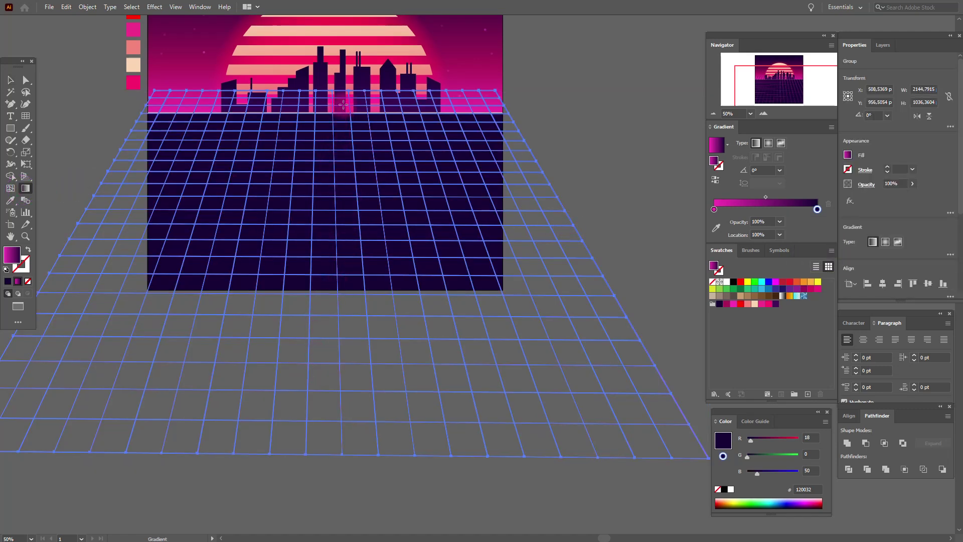
click(10, 80)
click(67, 88)
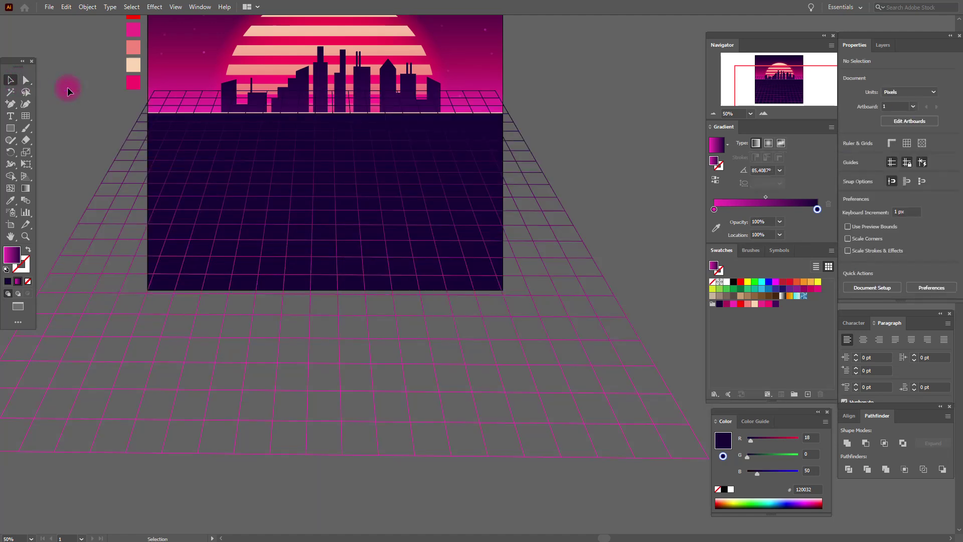
click(273, 182)
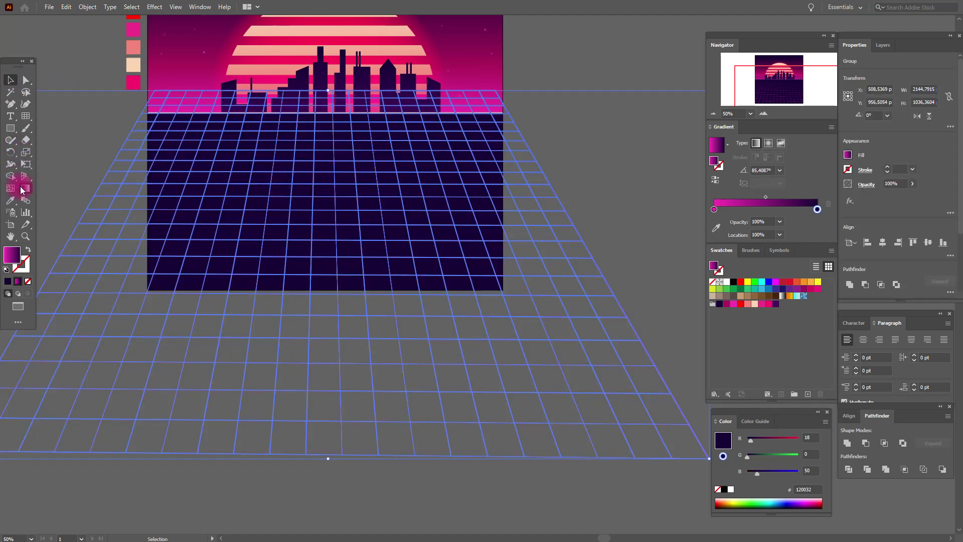
click(23, 190)
drag(329, 86, 329, 346)
click(10, 80)
click(60, 93)
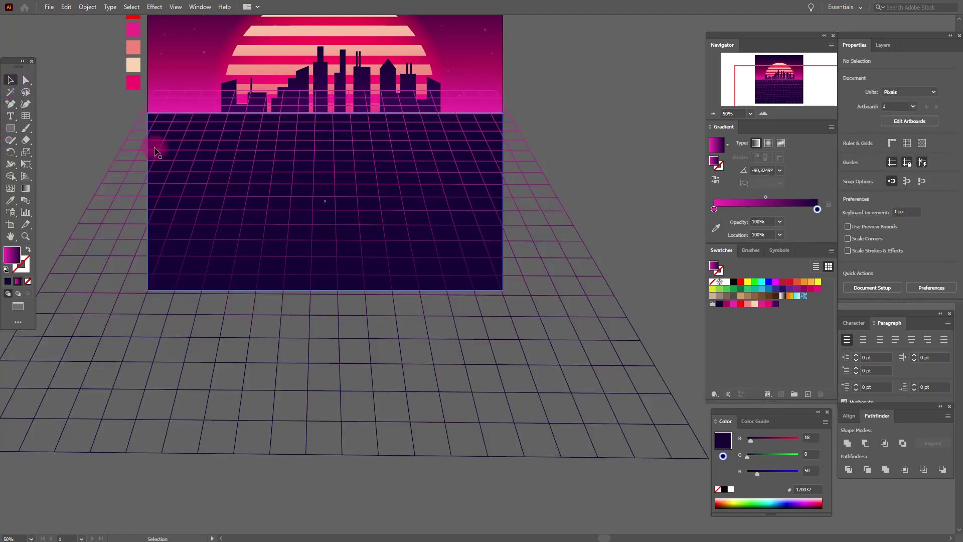
- Shift the gradient midpoint so the pink extends further down the grid
click(399, 184)
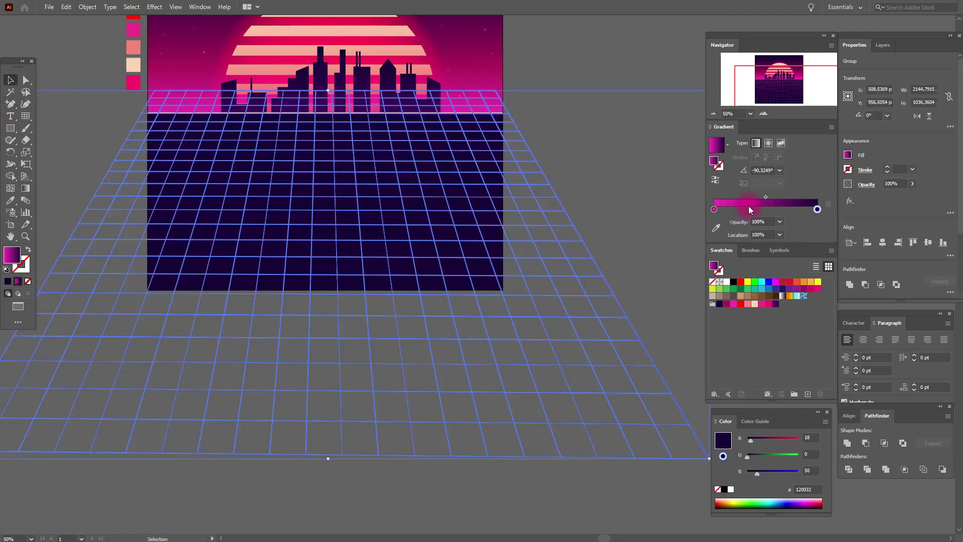
drag(766, 198, 773, 198)
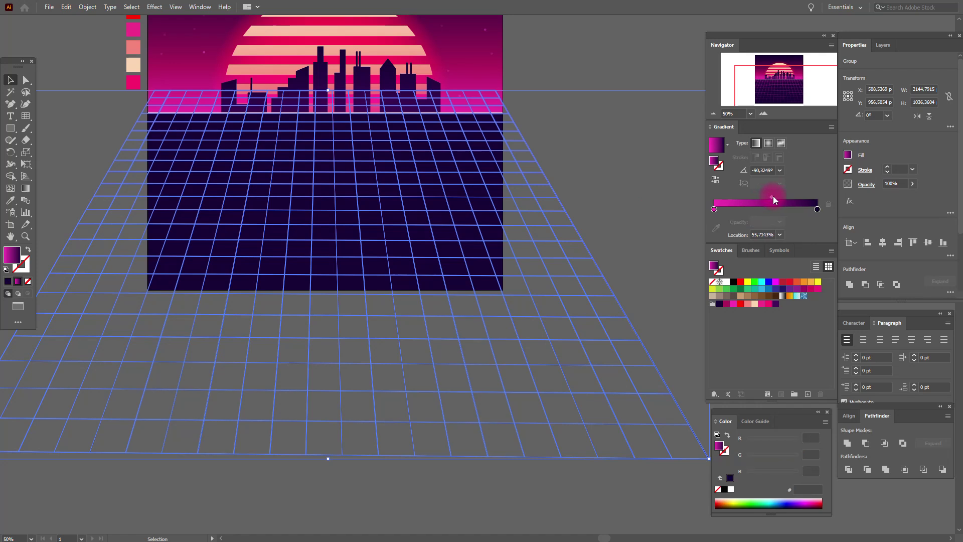
click(607, 199)
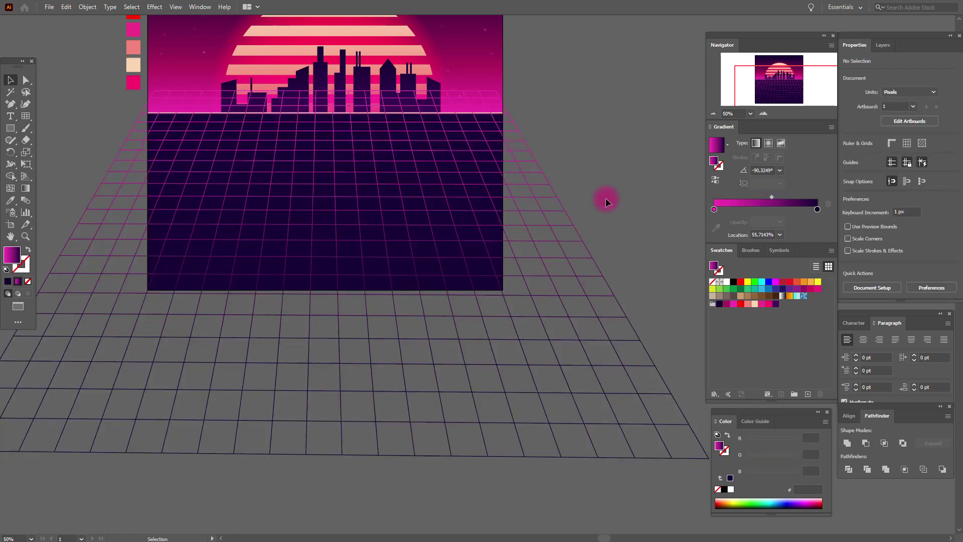
click(477, 206)
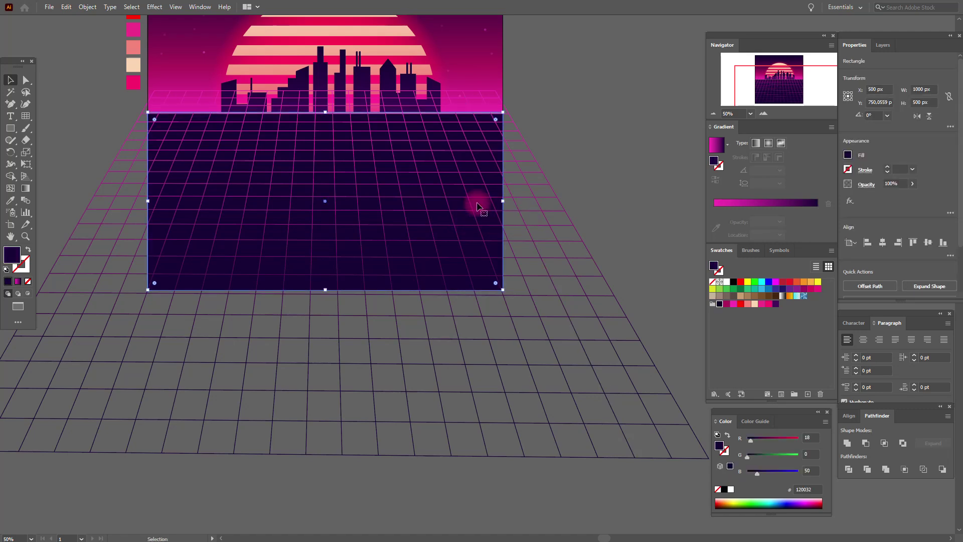
- Bring the ground rectangle to front and clip the grid to it with a clipping mask
right_click(478, 206)
click(636, 373)
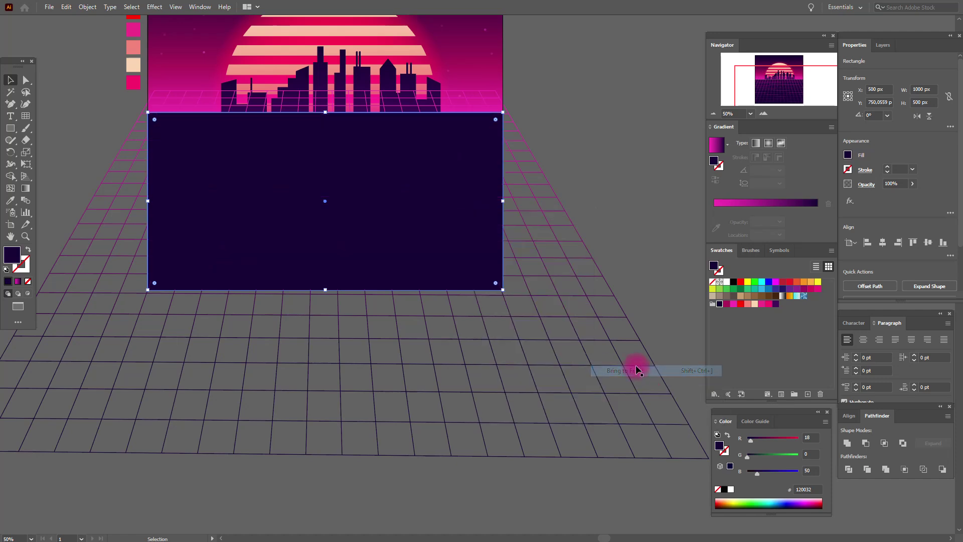
shift+click(619, 314)
right_click(621, 317)
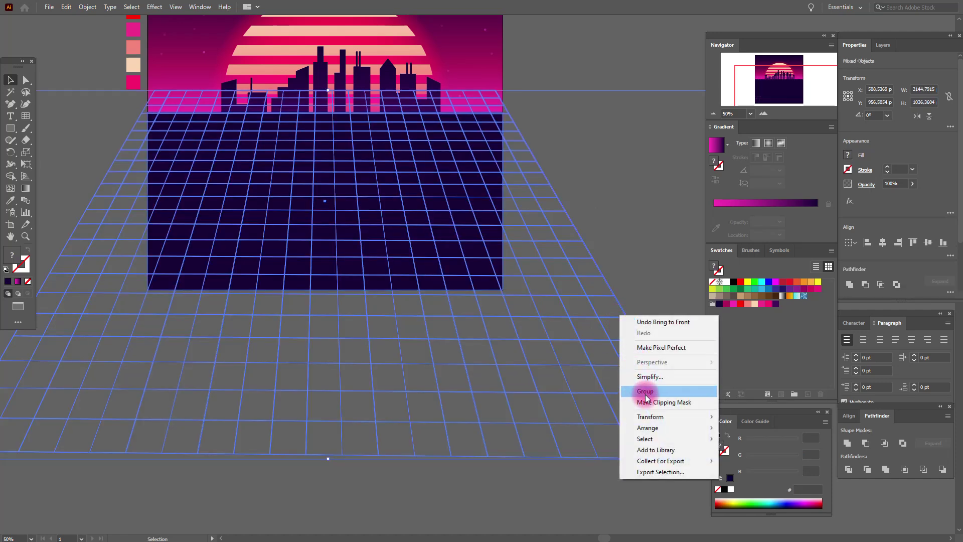
click(653, 402)
click(624, 286)
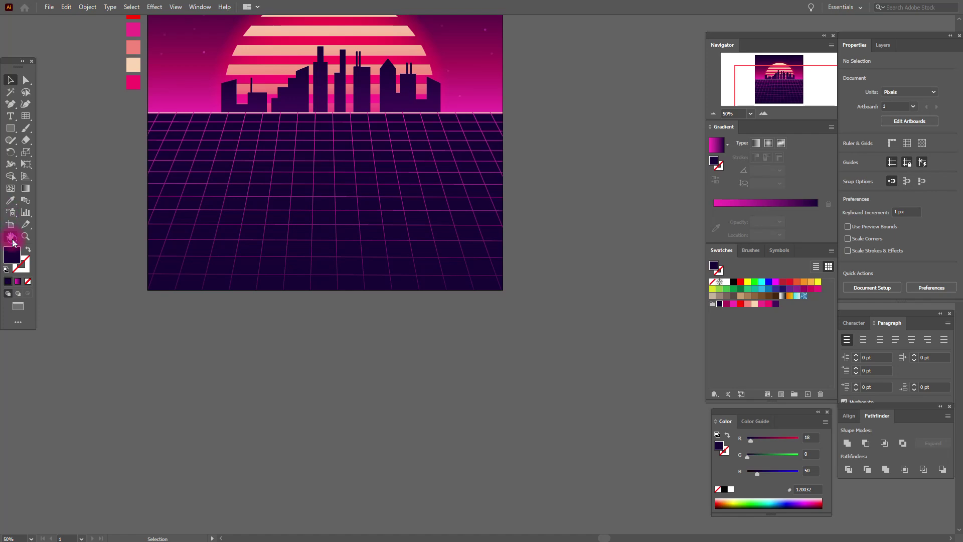
- Bring the thin peach horizon strip to front above the grid lines
click(11, 237)
drag(314, 241, 314, 333)
click(10, 81)
click(166, 210)
scroll(170, 209, up, 5)
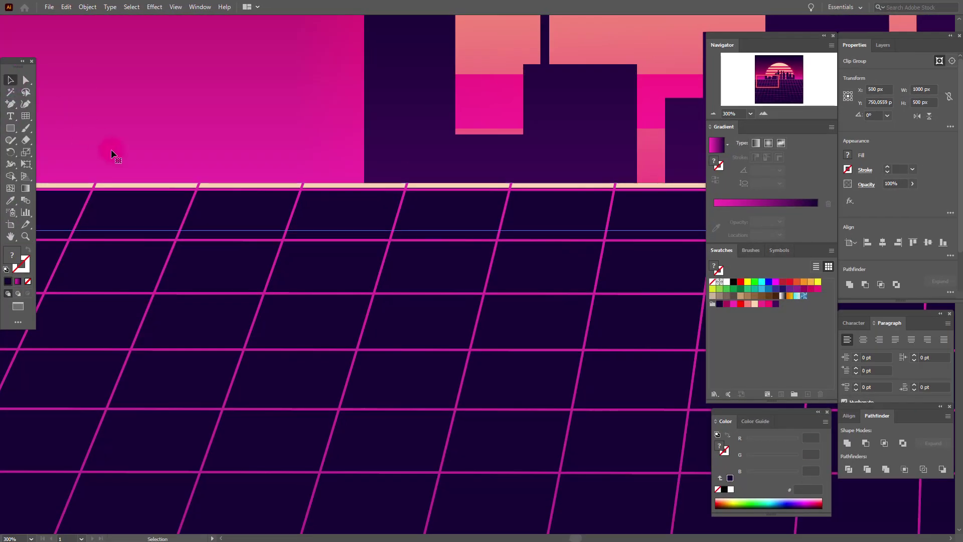
click(124, 183)
click(124, 186)
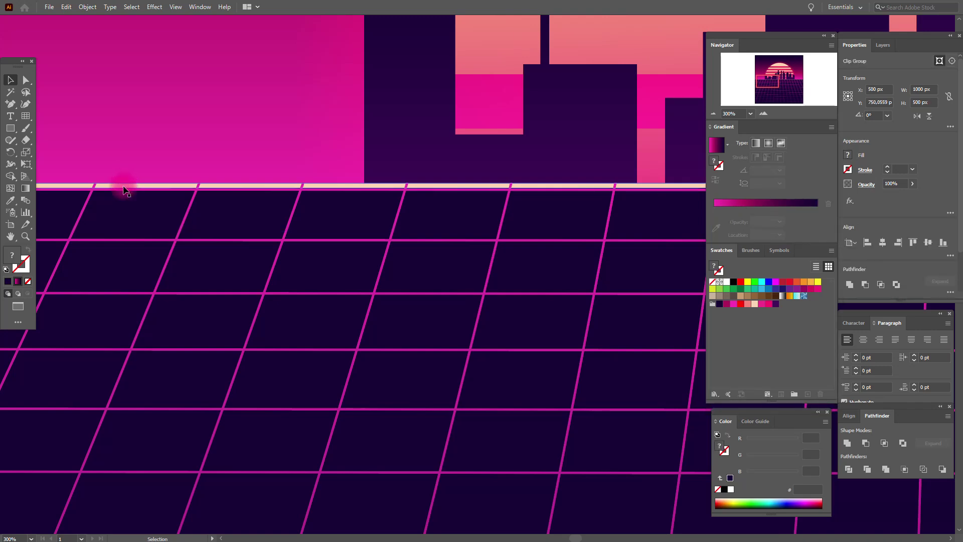
right_click(124, 190)
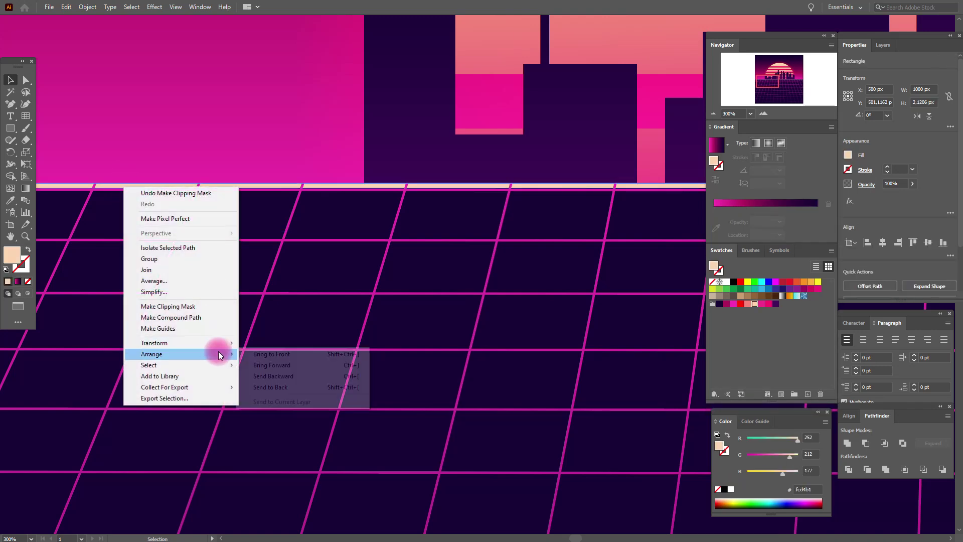
click(266, 359)
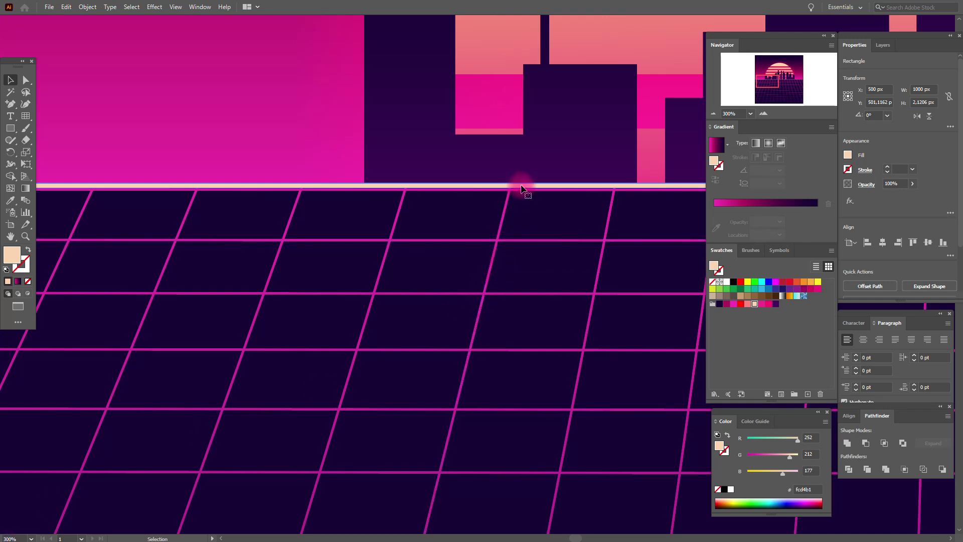
- Zoom in on the horizon and try moving the strip down, then undo it
click(26, 236)
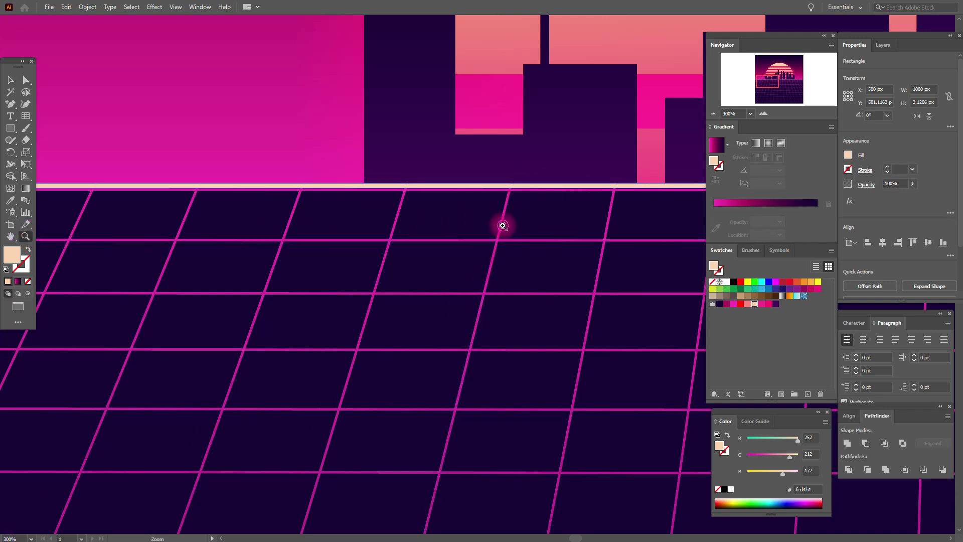
click(503, 226)
click(11, 80)
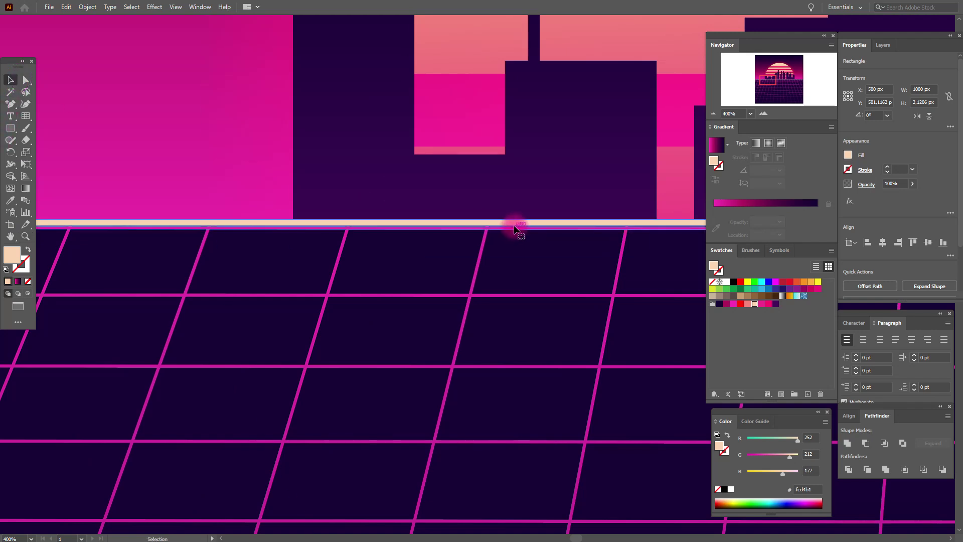
drag(515, 224, 515, 229)
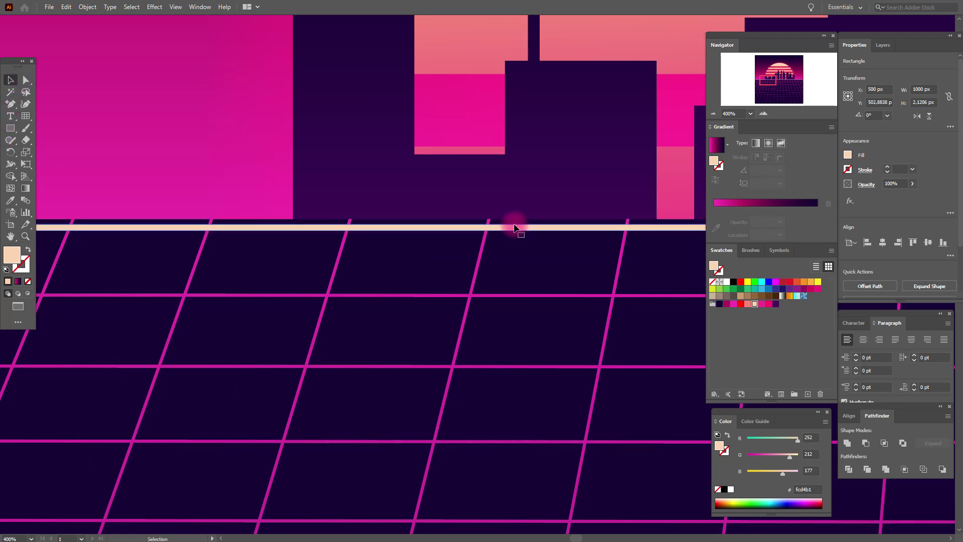
key(ctrl+z)
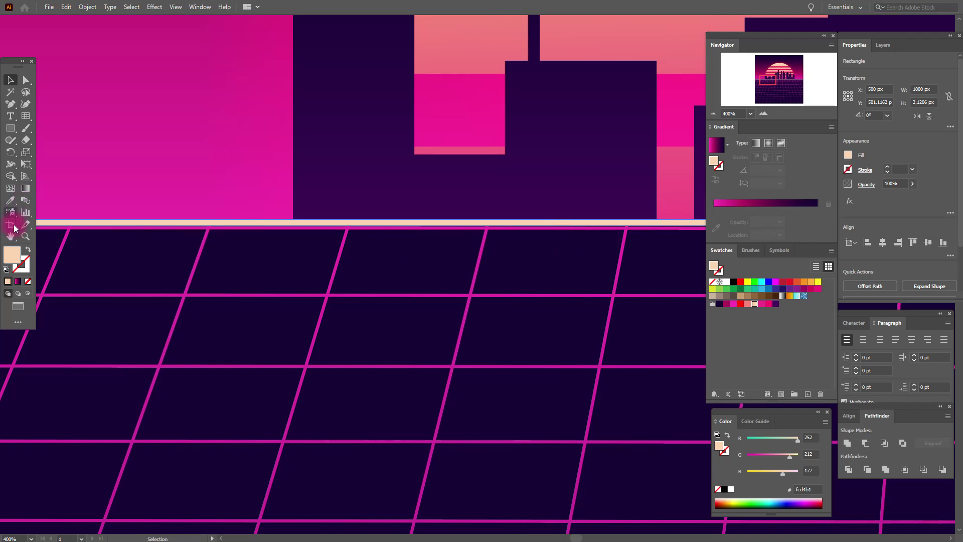
- Extend the horizon strip's bottom edge down to cover the grid's top edge
key(ctrl+plus)
key(ctrl+plus)
key(ctrl+plus)
click(426, 205)
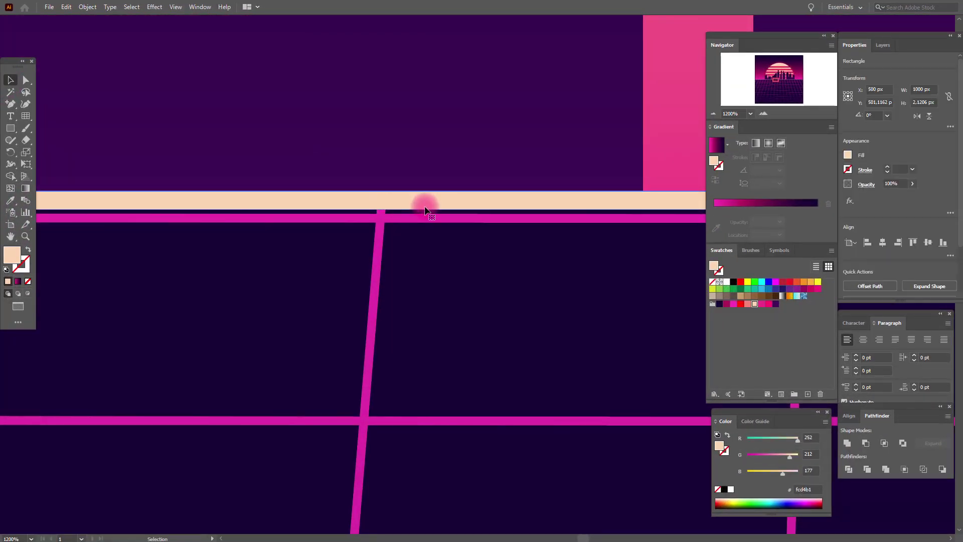
click(11, 236)
drag(227, 258, 101, 282)
click(11, 79)
click(632, 210)
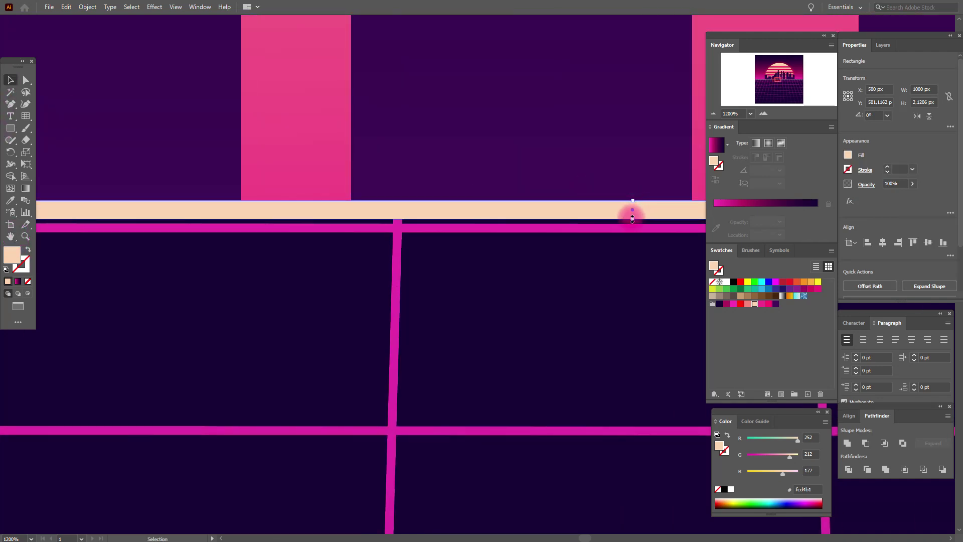
drag(633, 218, 632, 195)
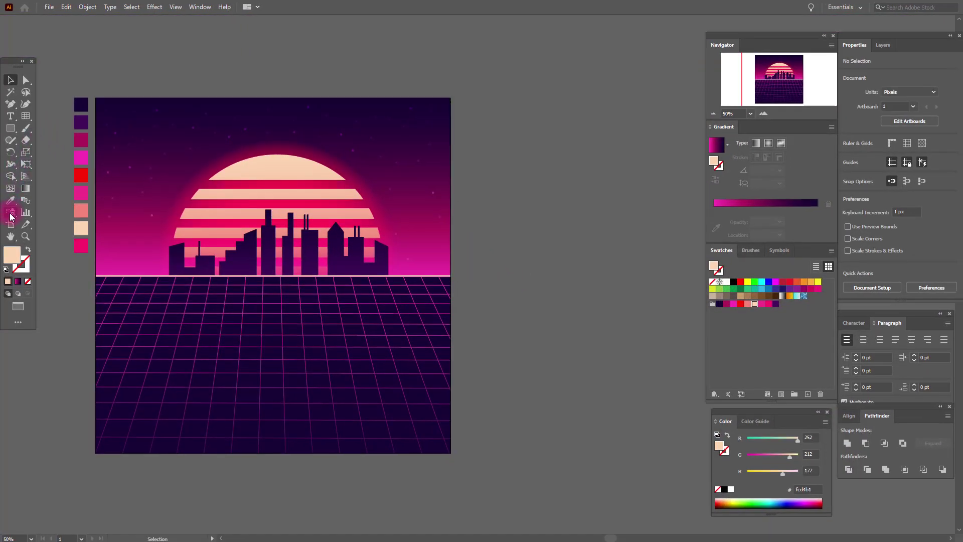
click(10, 200)
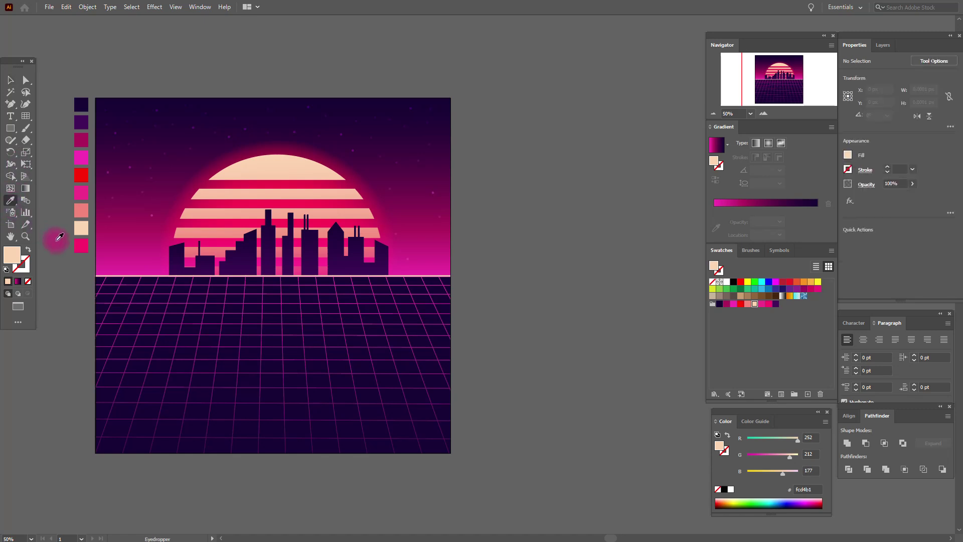
- Draw a large circle with a two-stop radial gradient, hot pink in the centre
drag(10, 128, 57, 154)
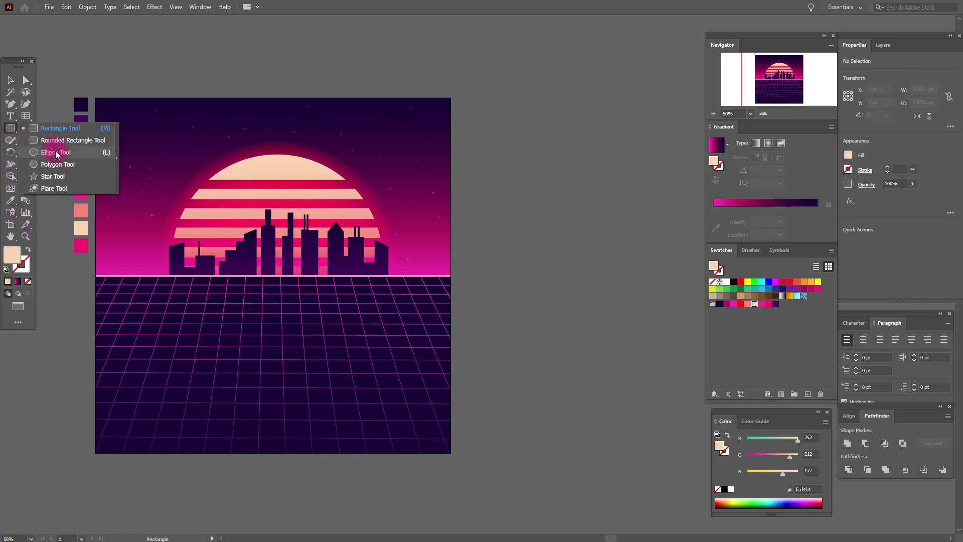
drag(484, 179, 640, 431)
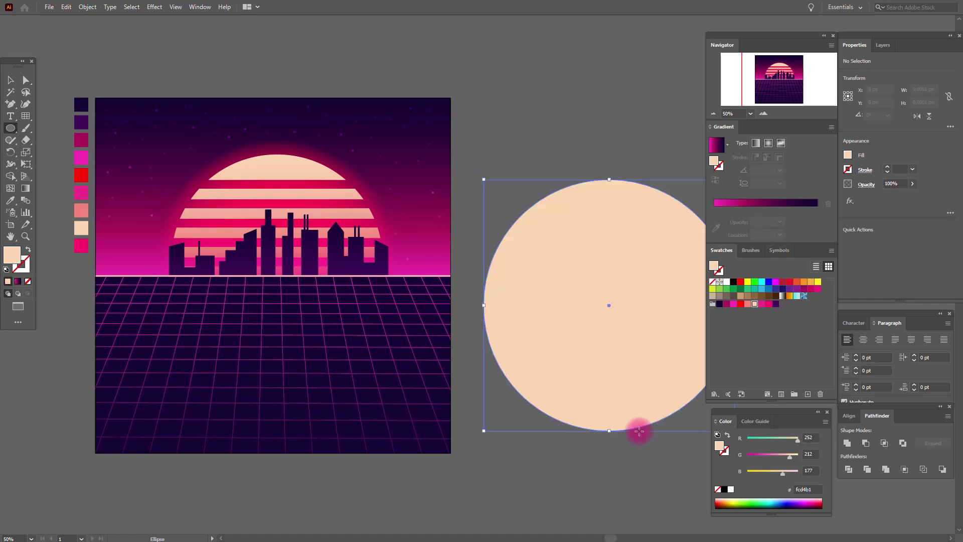
click(726, 152)
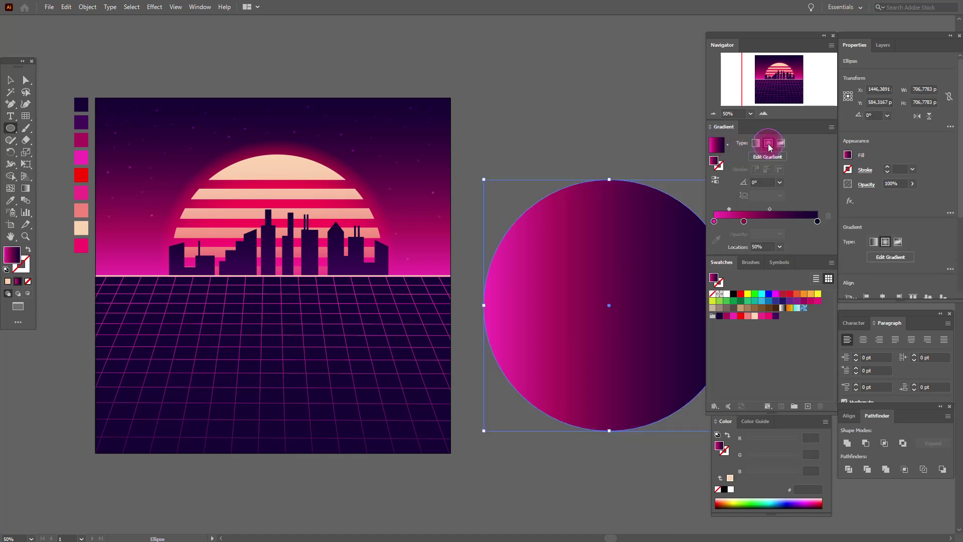
click(768, 144)
drag(745, 221, 747, 237)
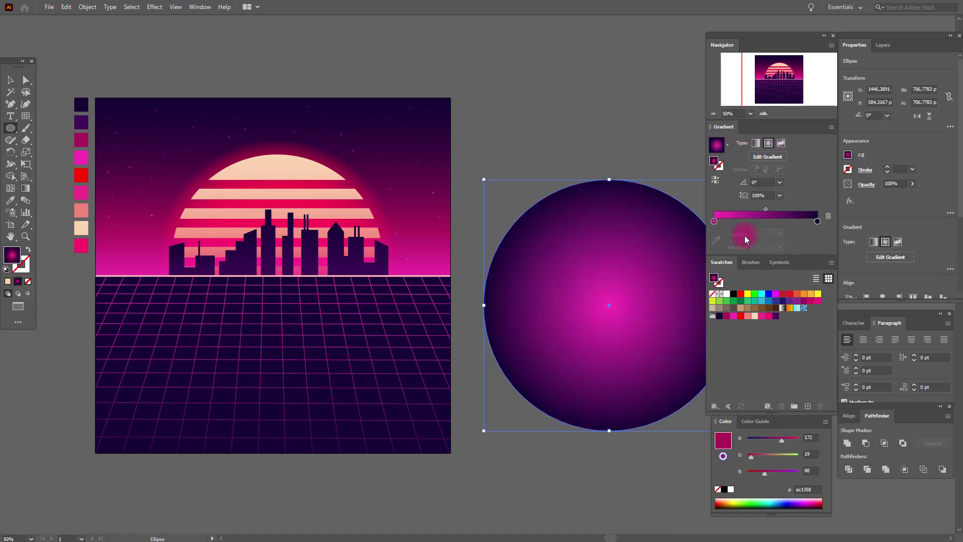
drag(742, 270, 714, 221)
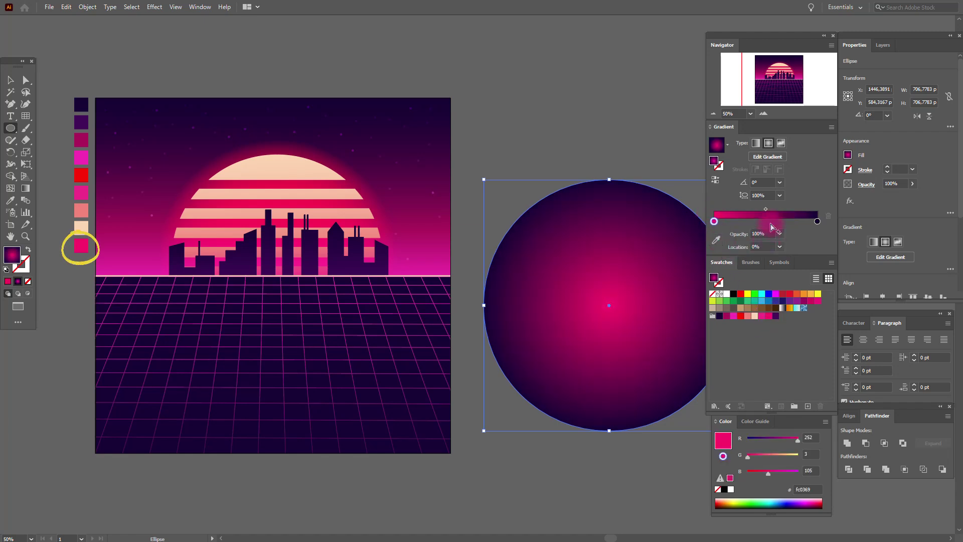
drag(766, 210, 768, 210)
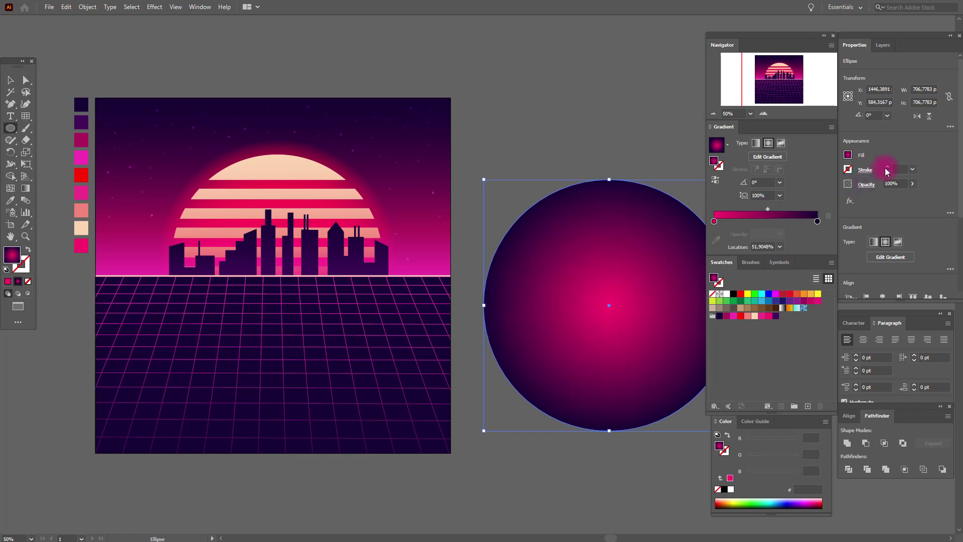
- Check the circle's Transparency blend mode and move it over the sun and grid
click(866, 185)
click(787, 202)
key(Escape)
key(v)
drag(610, 290, 311, 304)
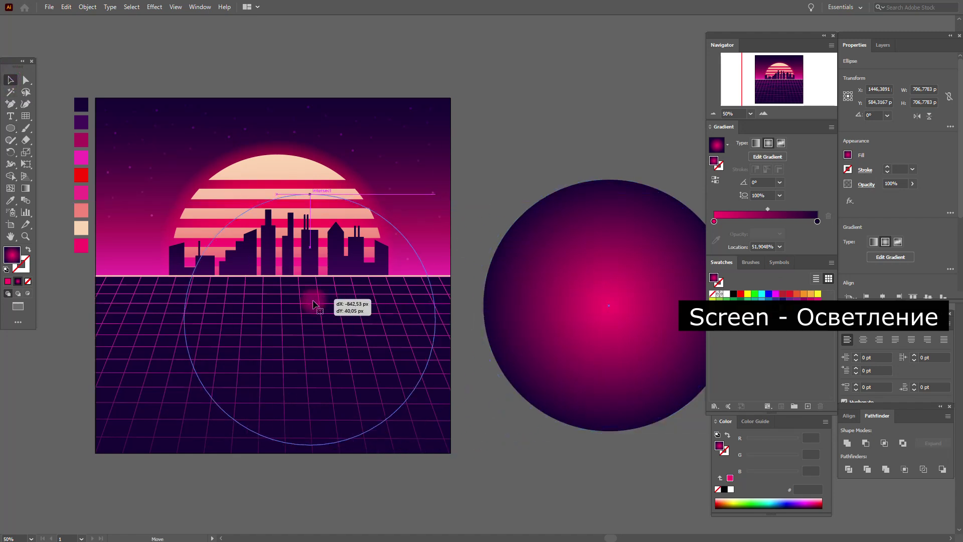
- Squash the gradient circle into a roughly 968 × 45 px ellipse along the horizon
mouse_move(312, 195)
mouse_down()
mouse_move(308, 411)
mouse_move(303, 371)
mouse_up()
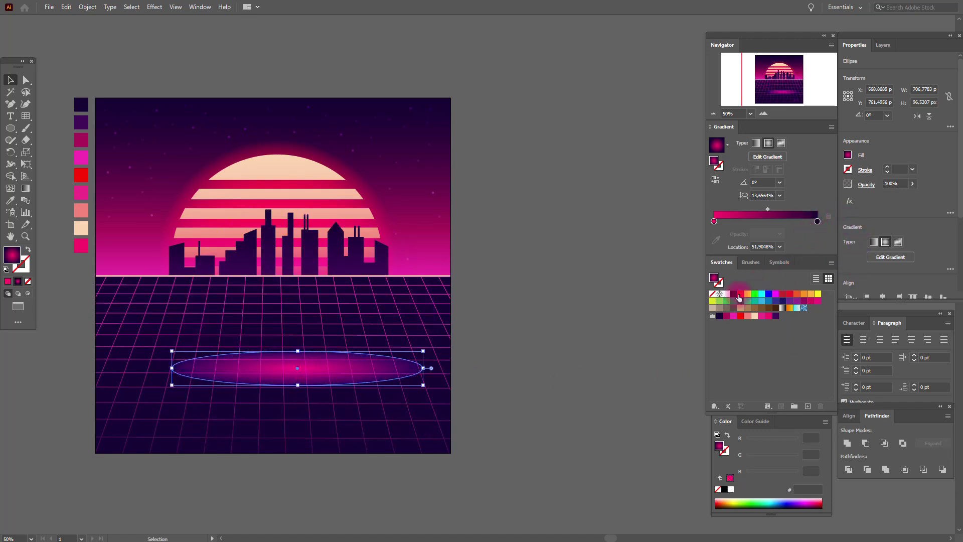
click(818, 222)
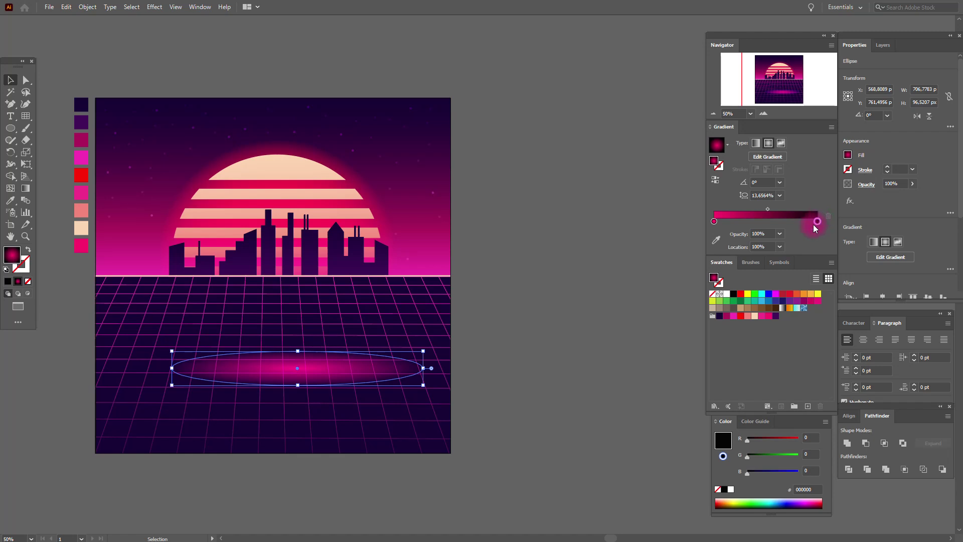
drag(304, 364, 293, 282)
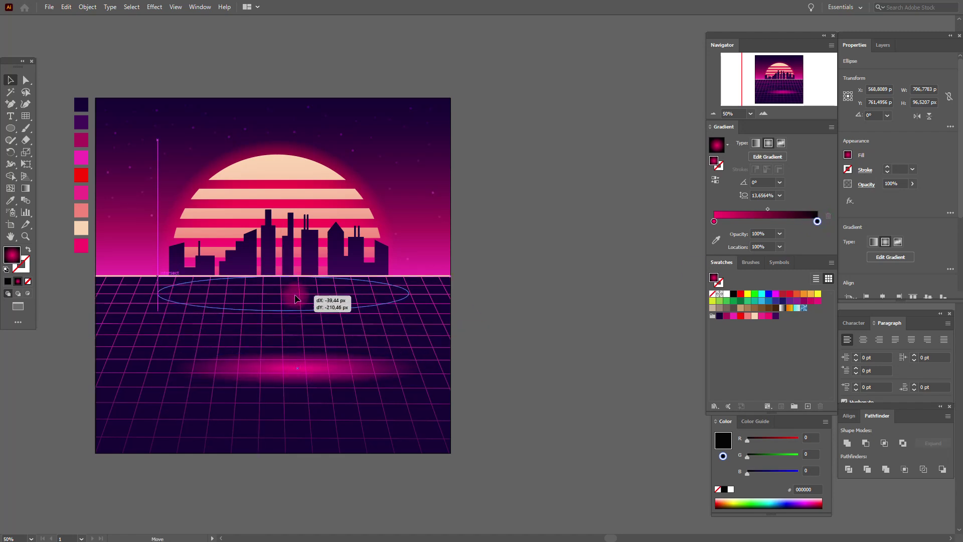
drag(294, 283, 278, 277)
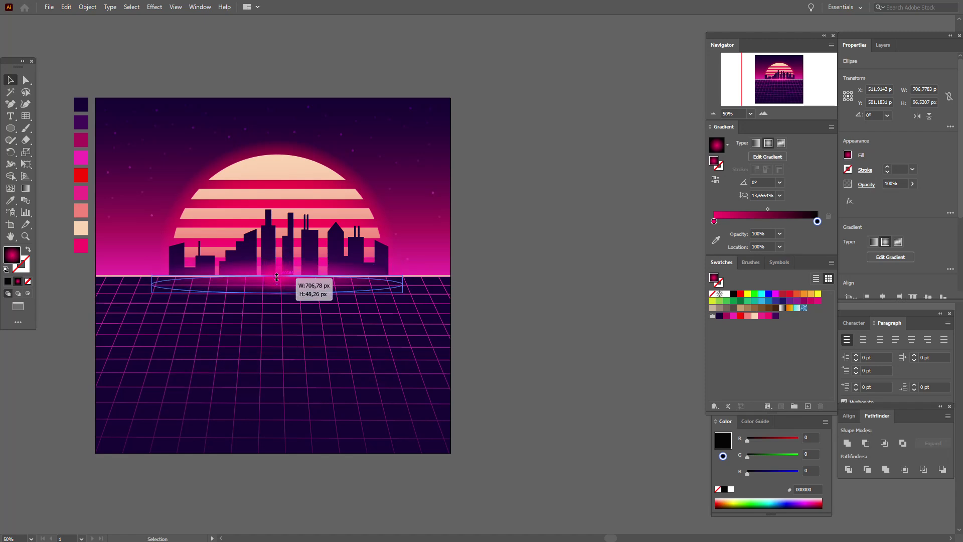
drag(152, 285, 101, 285)
drag(403, 285, 445, 297)
drag(309, 288, 312, 280)
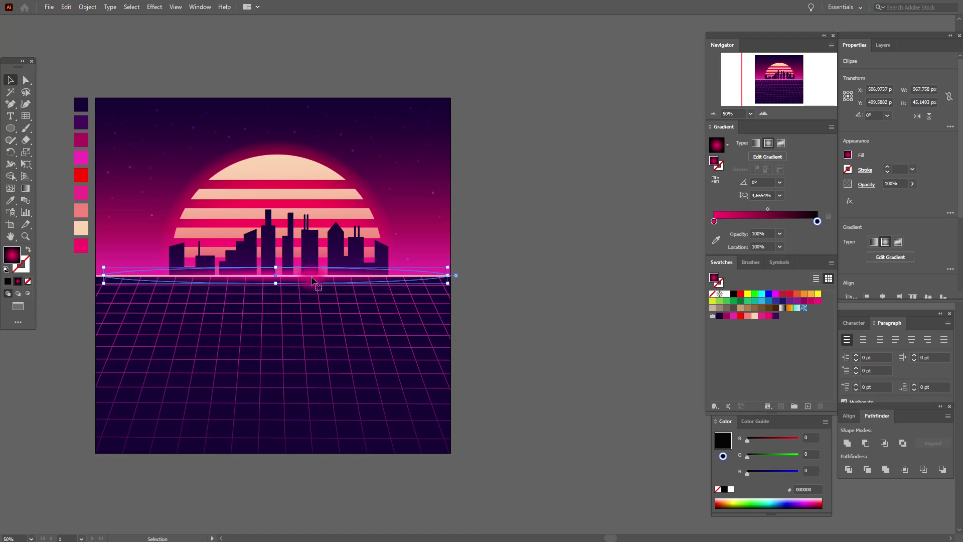
click(514, 281)
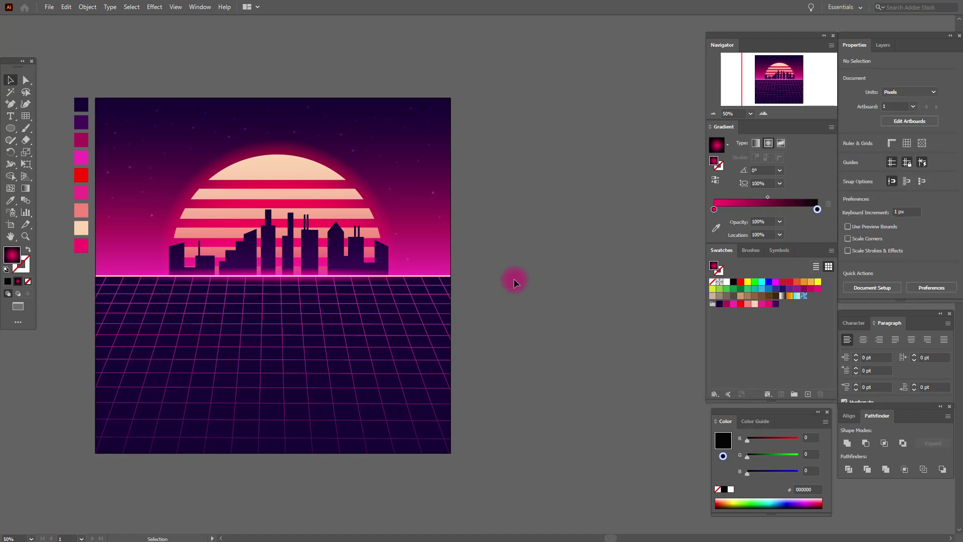
click(329, 276)
- Alt-drag a smaller copy of the horizon glow ellipse onto the grid floor
mouse_move(329, 277)
mouse_down()
mouse_move(430, 306)
mouse_move(553, 291)
mouse_move(561, 343)
mouse_move(542, 319)
mouse_up()
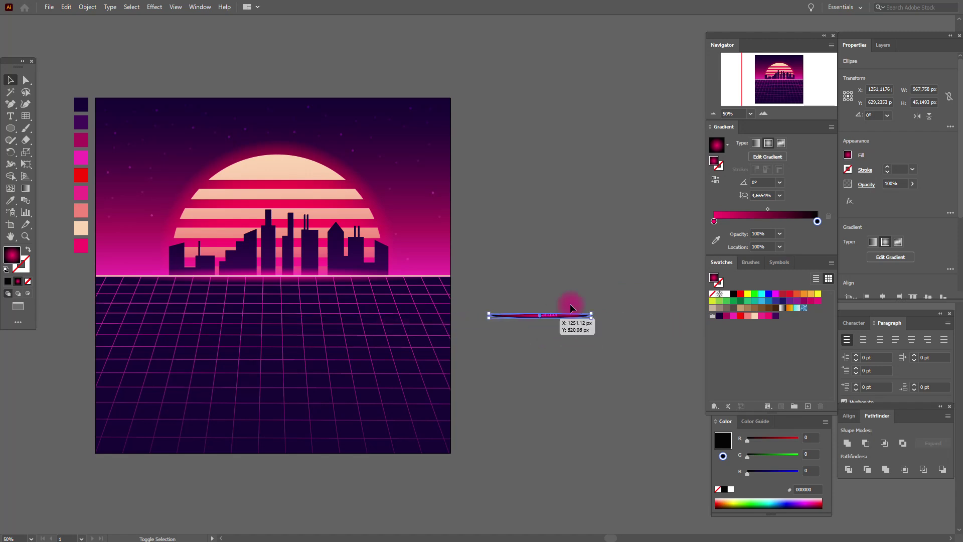
drag(557, 316, 226, 407)
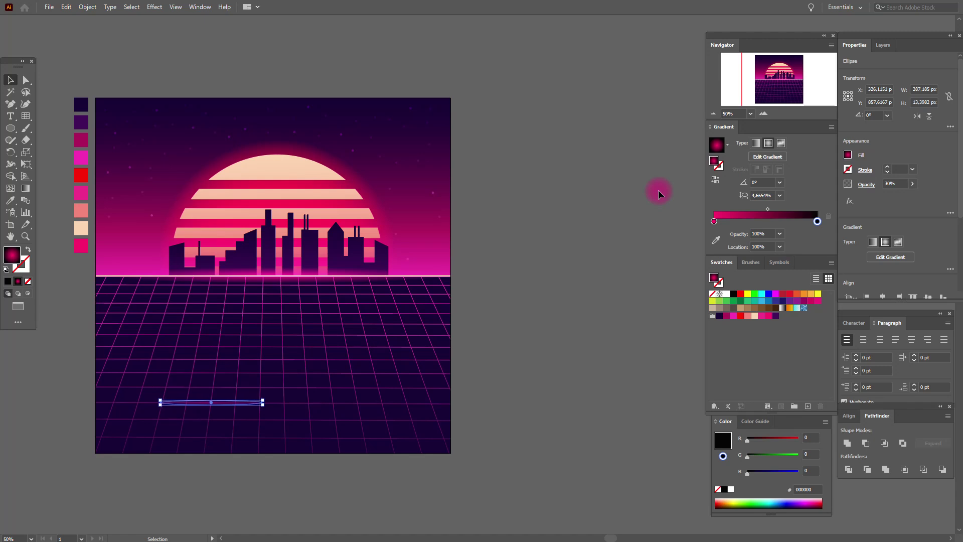
click(659, 194)
click(243, 404)
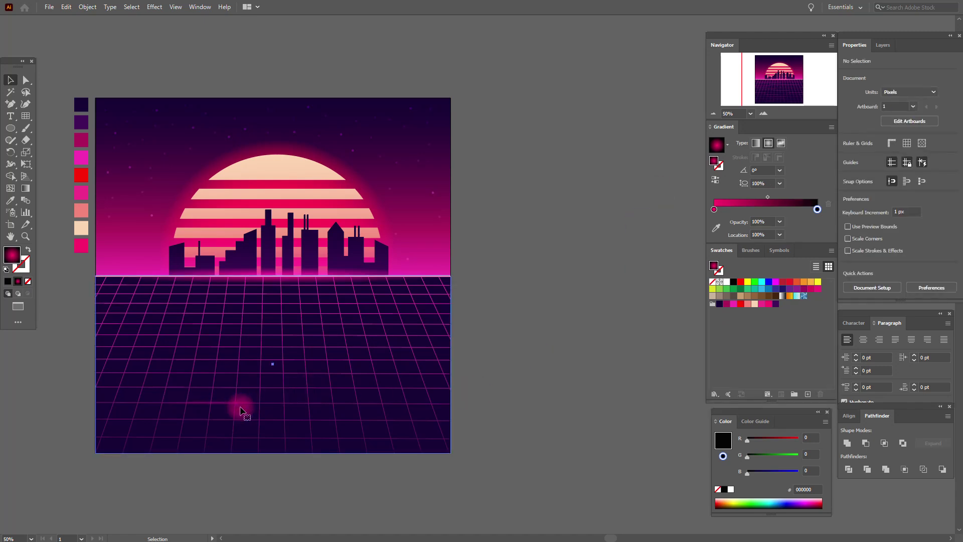
click(229, 407)
mouse_move(229, 406)
mouse_down()
mouse_move(513, 278)
mouse_move(261, 330)
mouse_move(509, 277)
mouse_move(350, 361)
mouse_up()
key(ctrl+z)
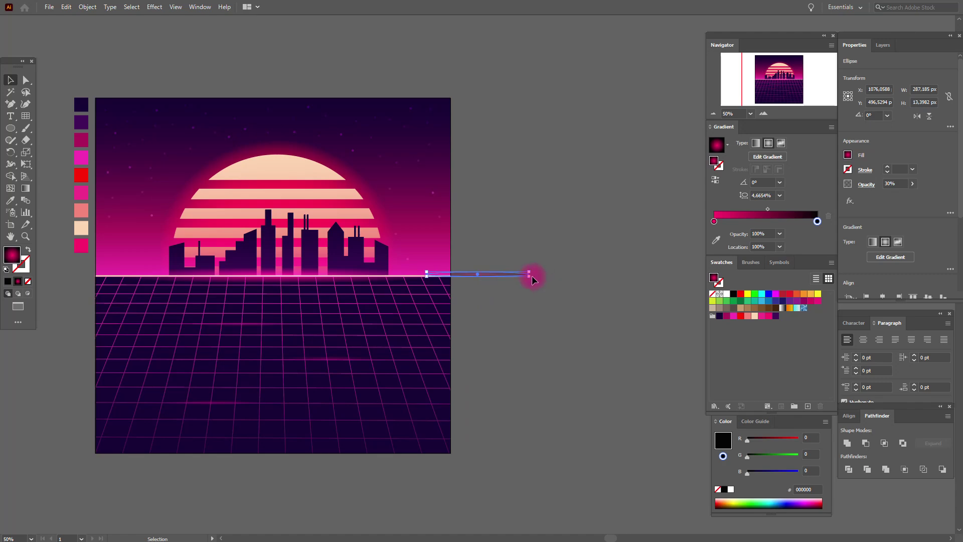
- Rotate the glow copy to about 288° and lay it along a diagonal grid line
scroll(533, 280, up, 3)
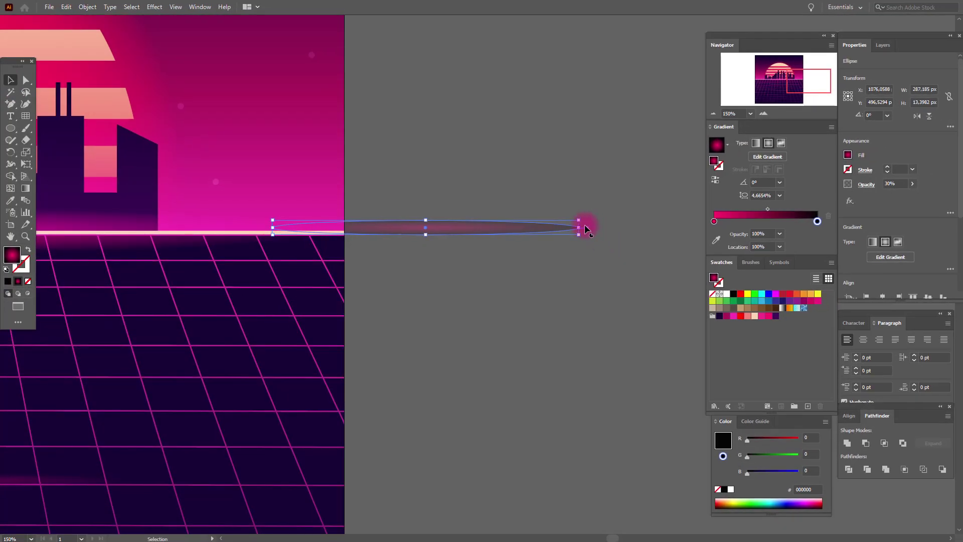
drag(582, 228, 471, 336)
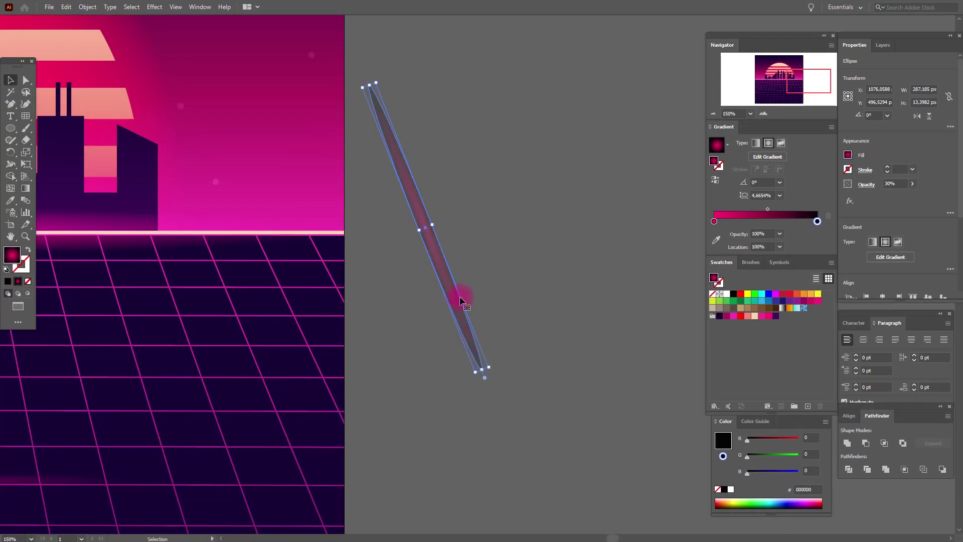
drag(443, 259, 175, 423)
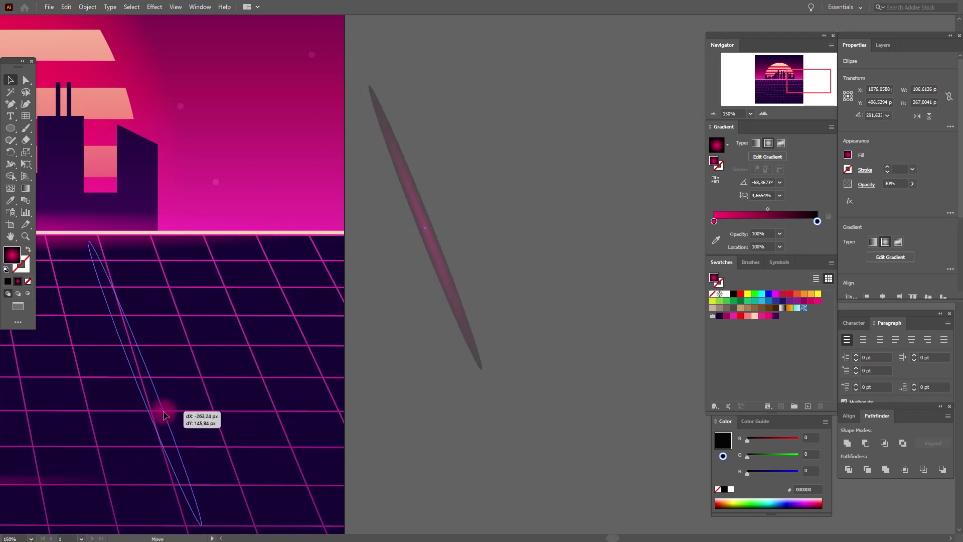
drag(206, 524, 212, 521)
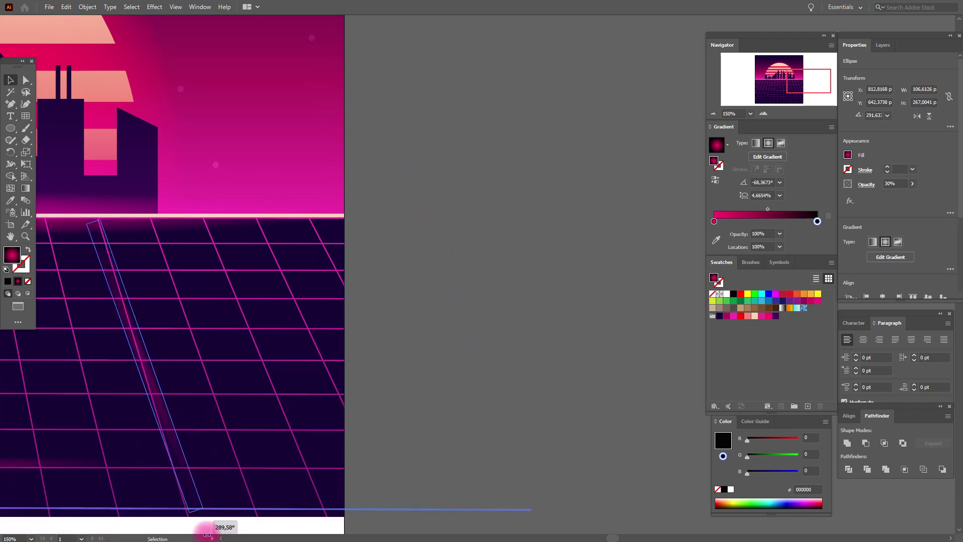
drag(212, 520, 210, 521)
click(459, 442)
key(ctrl+0)
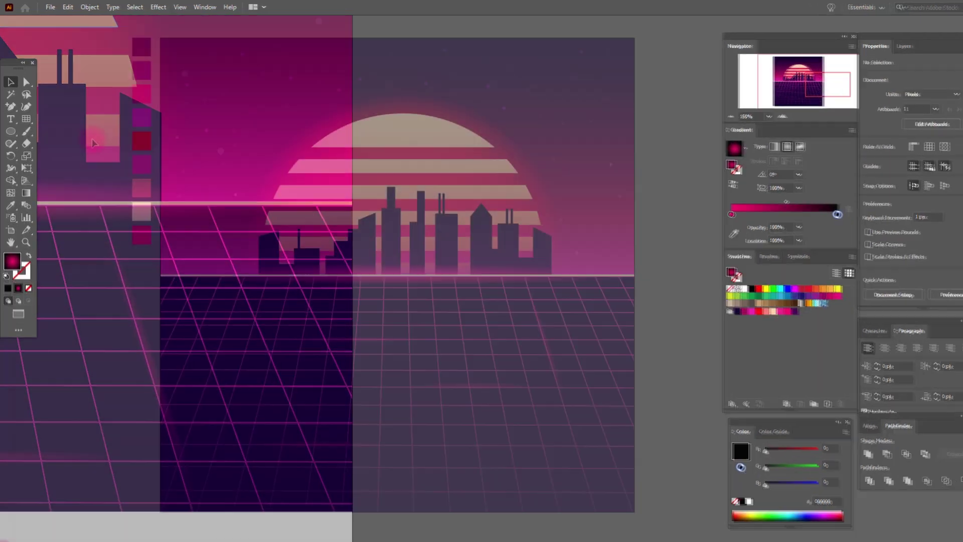
- Give the horizon glow a red-to-black radial gradient and stretch it to about 156 px tall
click(395, 274)
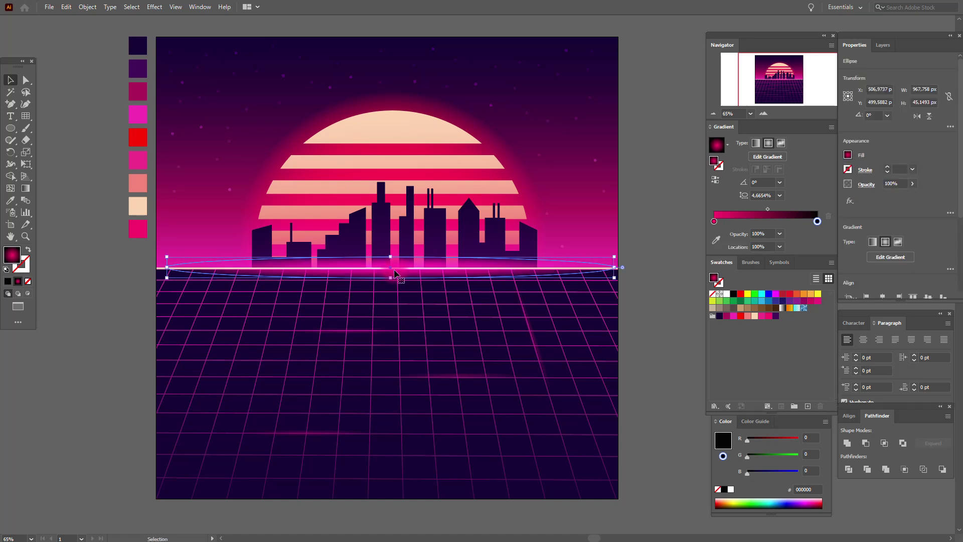
drag(742, 294, 714, 224)
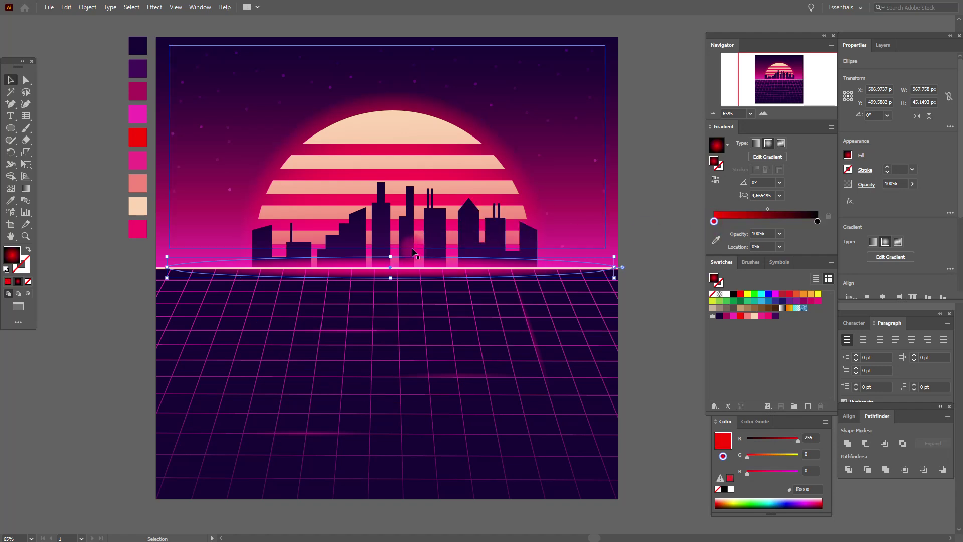
drag(392, 256, 392, 303)
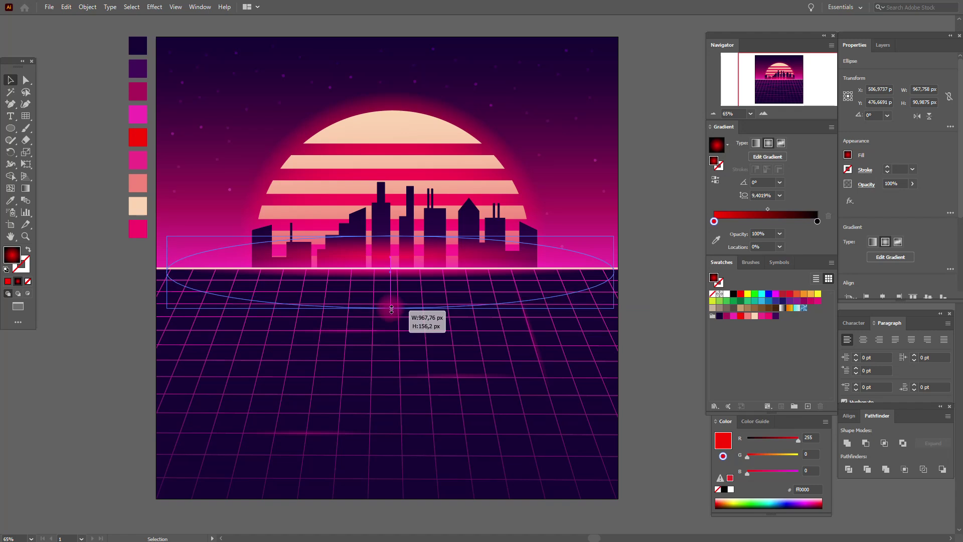
drag(392, 303, 418, 303)
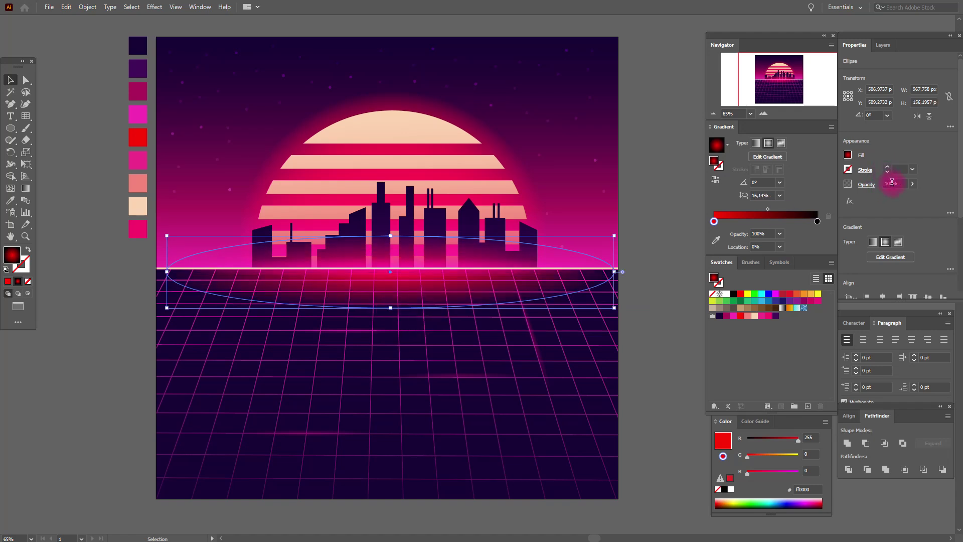
text(30)
- Set the horizon glow's opacity to 30%
click(823, 191)
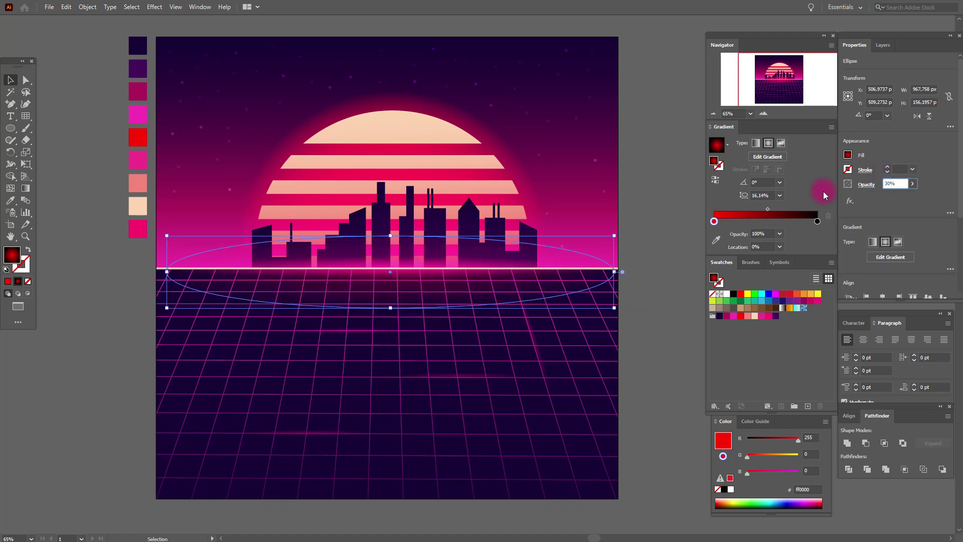
click(673, 198)
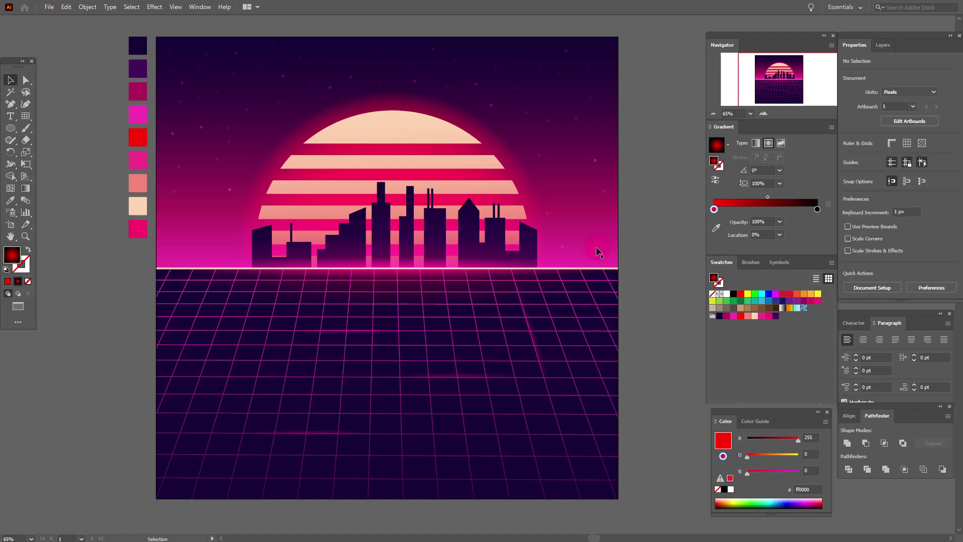
key(h)
mouse_move(437, 253)
mouse_down()
mouse_move(425, 242)
mouse_move(403, 256)
mouse_up()
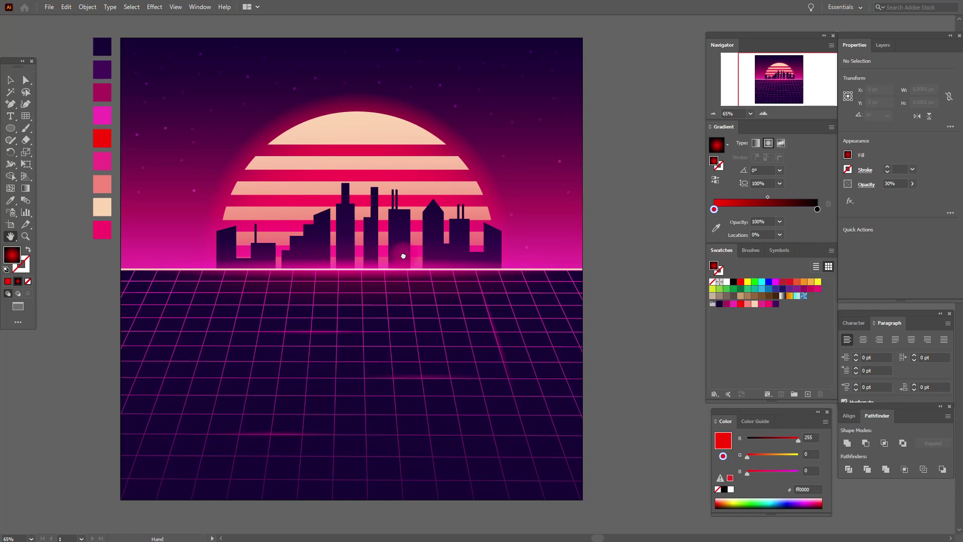